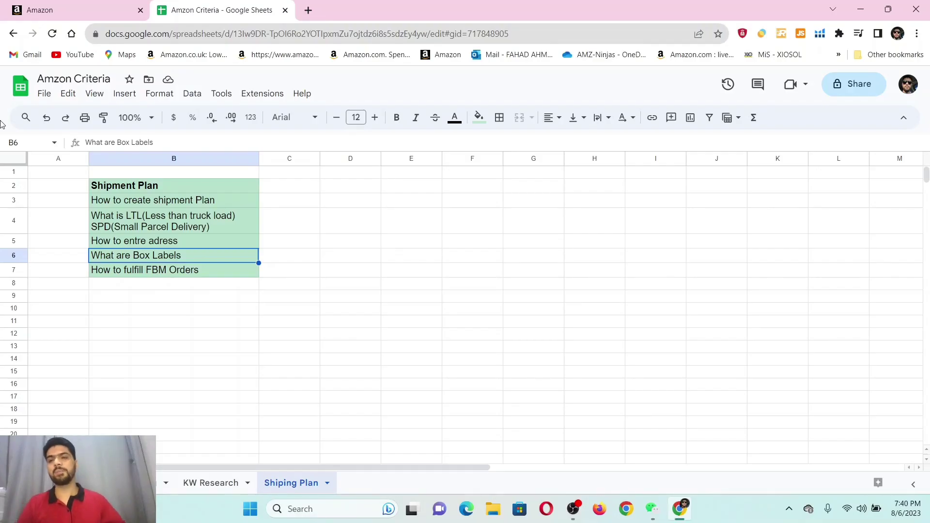
Step: Switch to Amazon Seller Central and open the page for managing all inventory
left_click(61, 7)
left_click(98, 80)
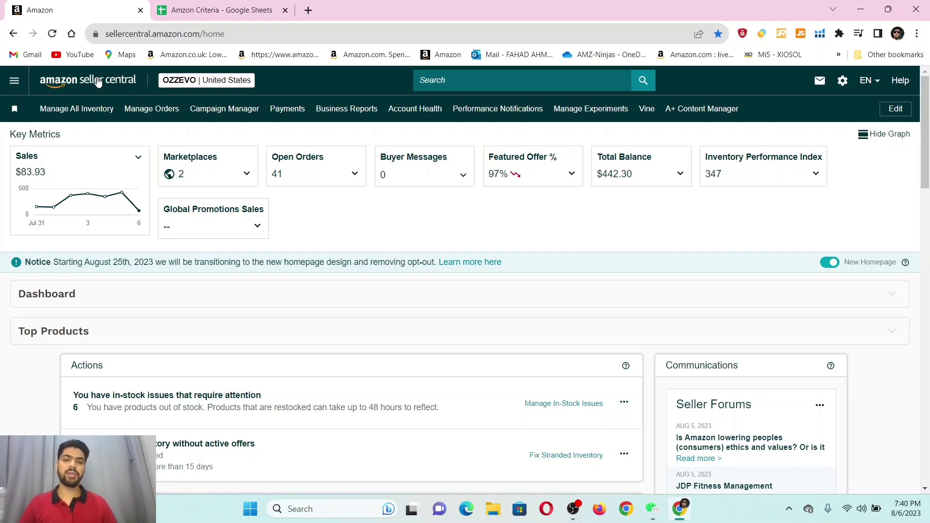
left_click(70, 109)
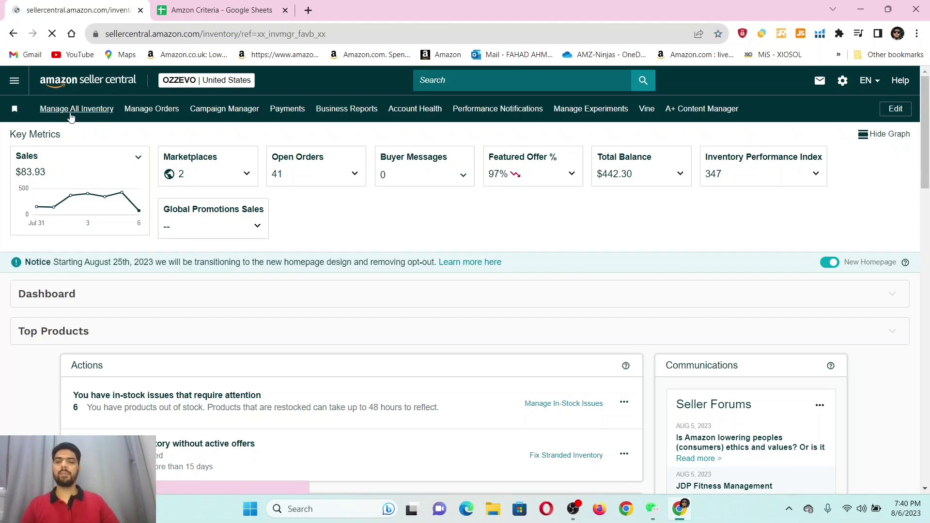
scroll(102, 253, "down", 3)
scroll(101, 254, "up", 2)
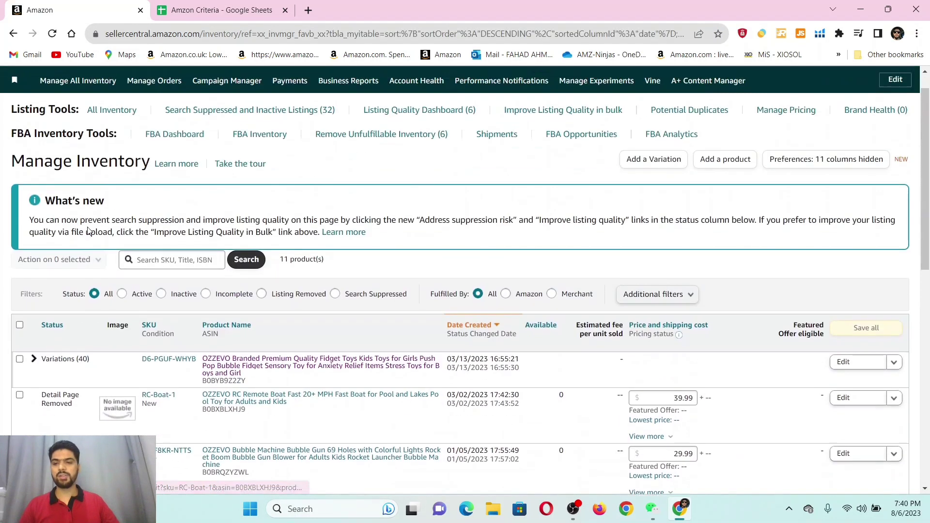
Step: Expand the five variations of the OZZEVO 5 Gallon Mouse Trap Bucket listing in the inventory
scroll(58, 271, "down", 6)
left_click(34, 285)
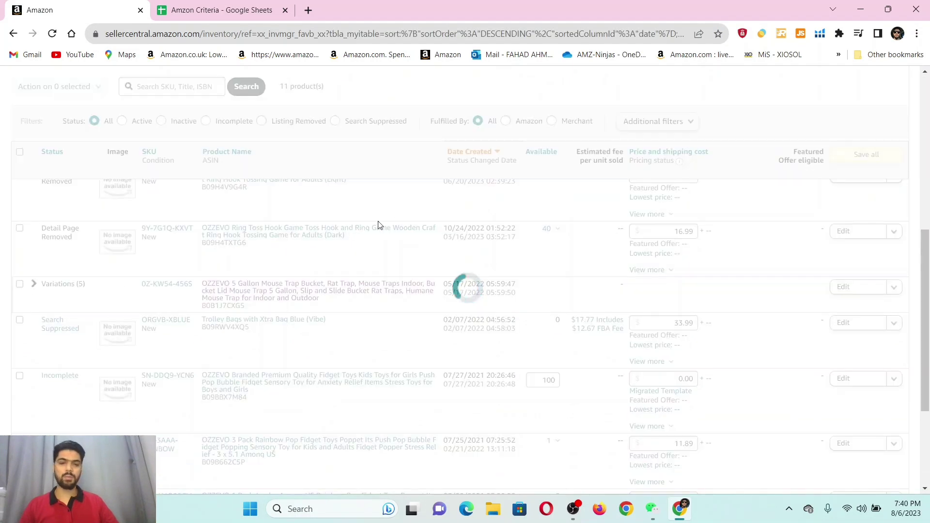
scroll(392, 217, "down", 4)
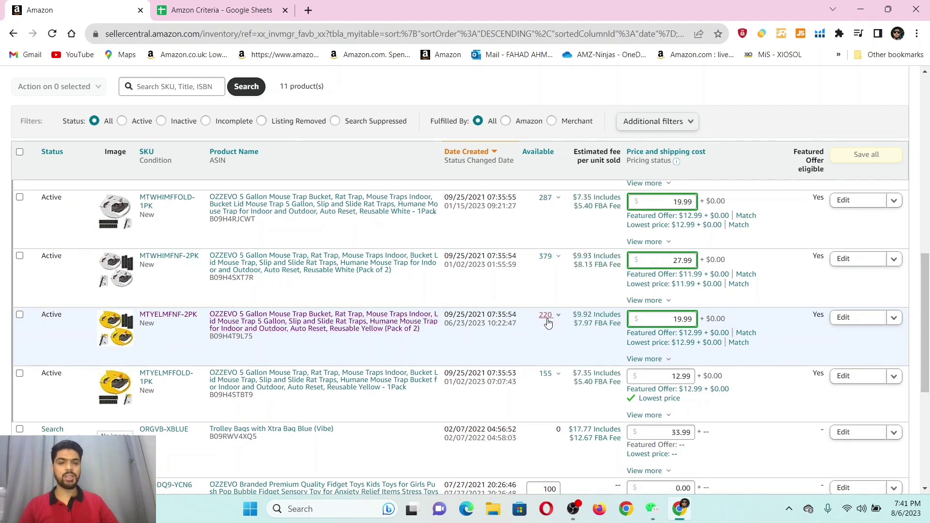
Step: Start Send/Replenish Inventory for SKU MTYELMFNF-2PK, the yellow mouse trap pack of 2
left_click(629, 317)
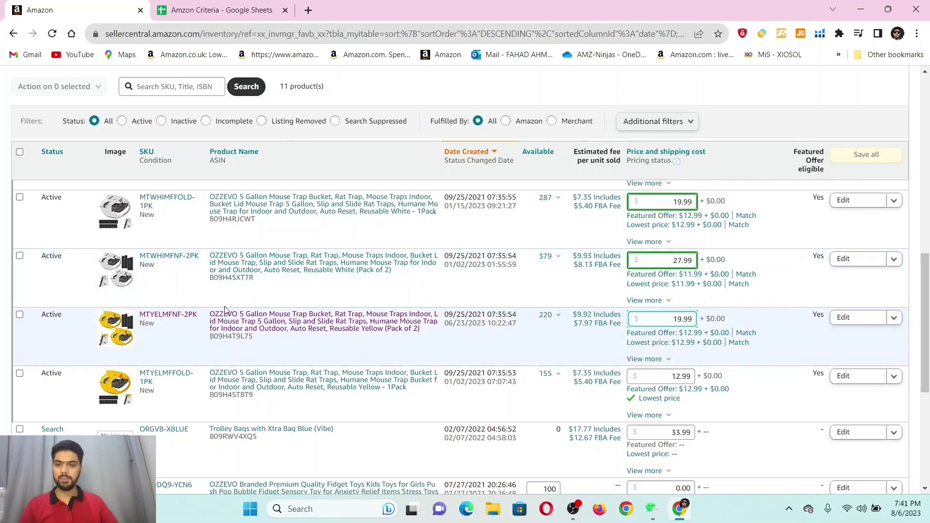
scroll(106, 213, "up", 10)
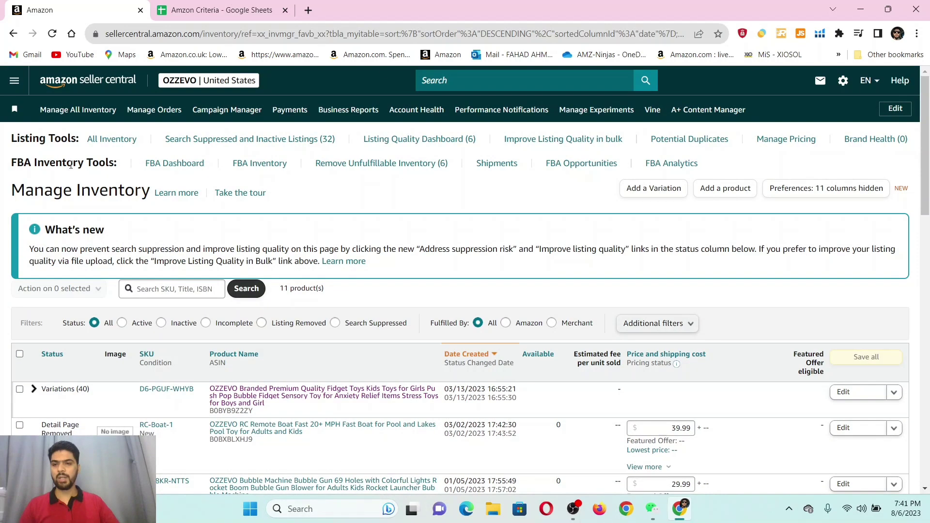
scroll(264, 250, "down", 10)
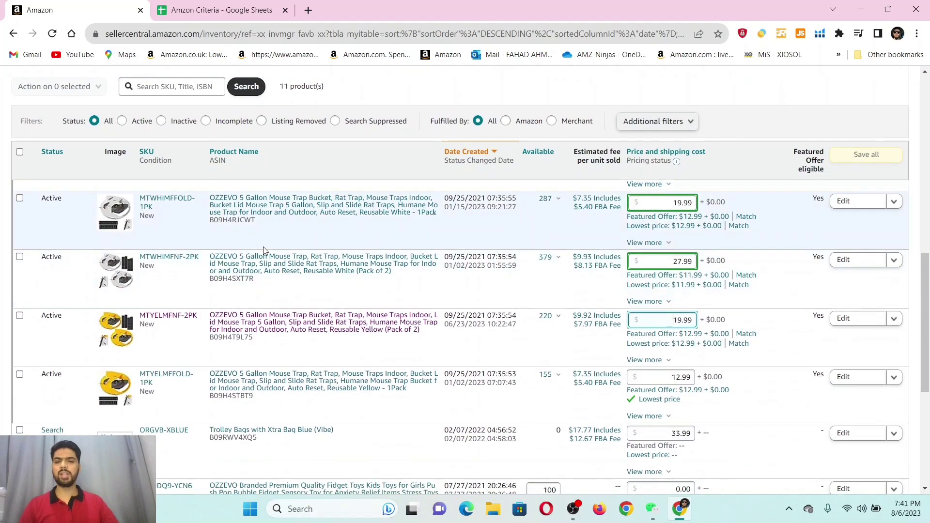
scroll(264, 250, "up", 1)
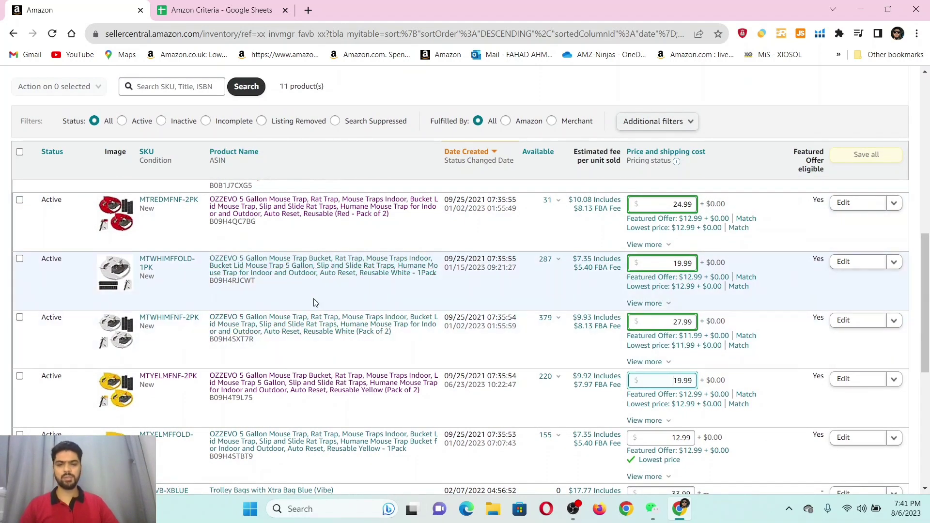
scroll(313, 299, "down", 2)
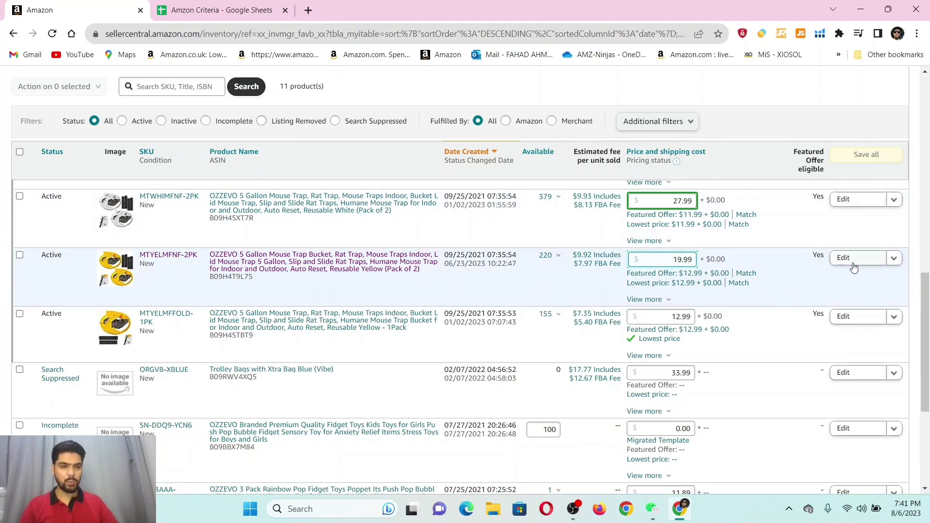
left_click(895, 260)
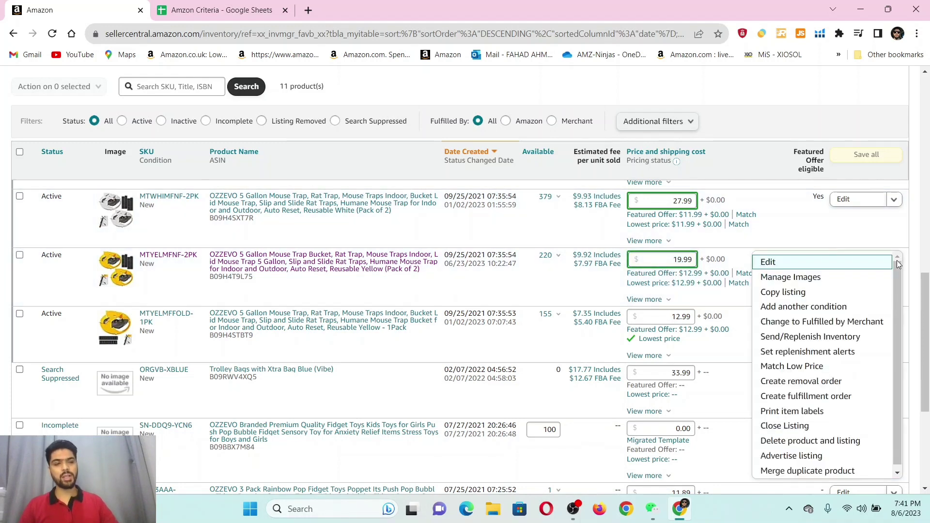
left_click(817, 342)
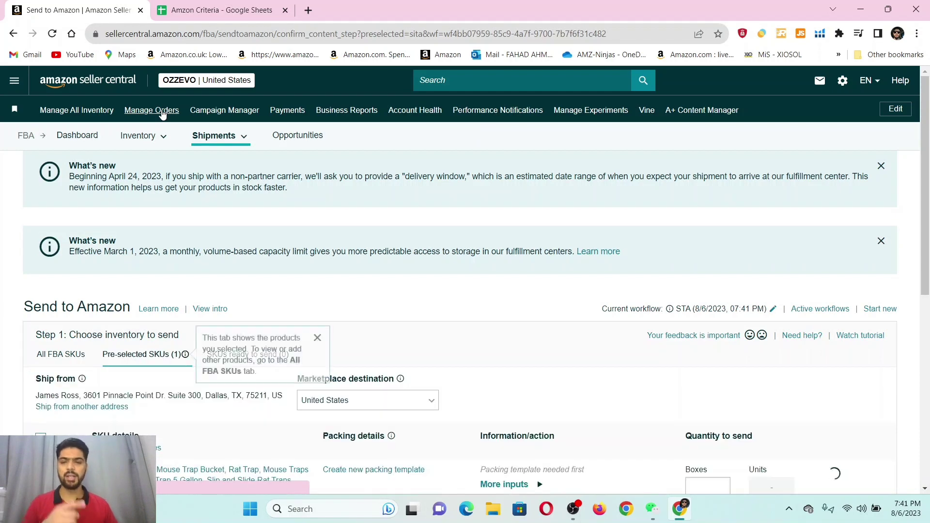
Step: Dismiss the hint about pre-selected SKUs and bring up the available ship-from addresses
scroll(319, 249, "down", 1)
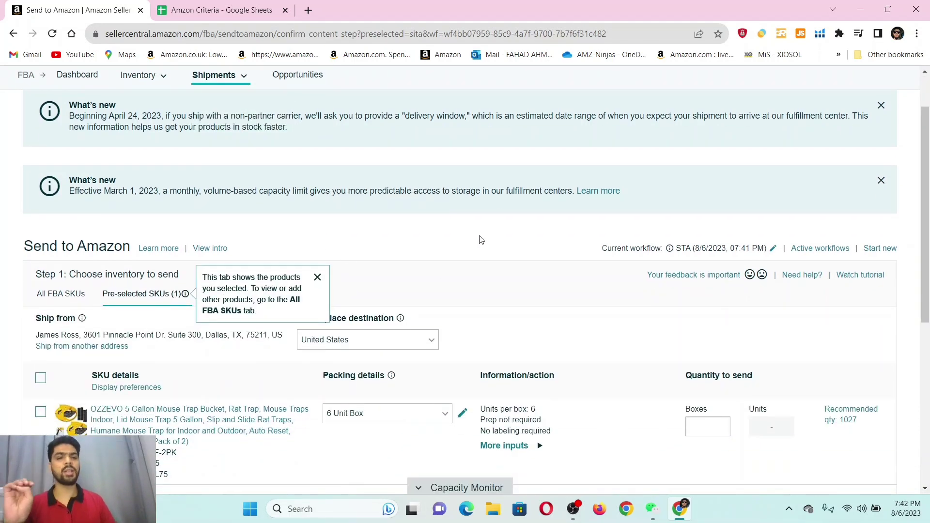
scroll(315, 261, "down", 1)
left_click(318, 218)
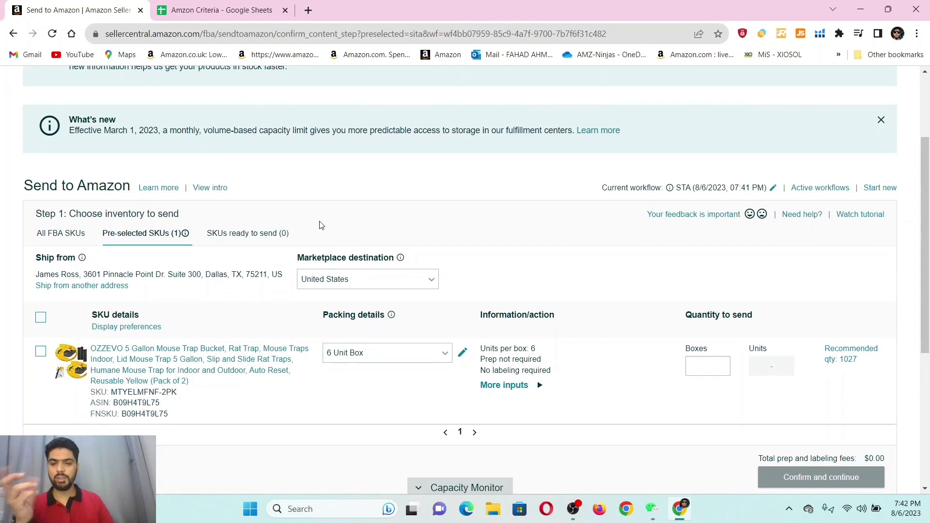
scroll(140, 215, "down", 1)
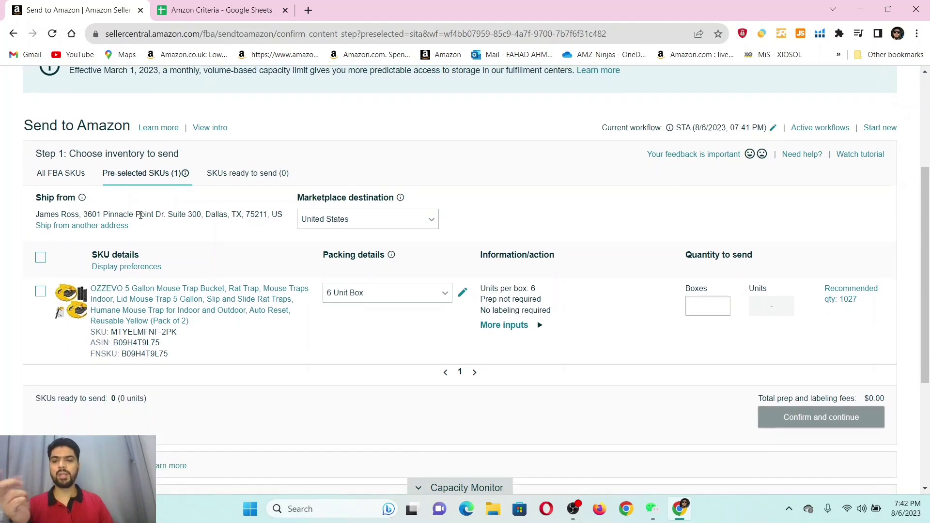
scroll(357, 355, "up", 1)
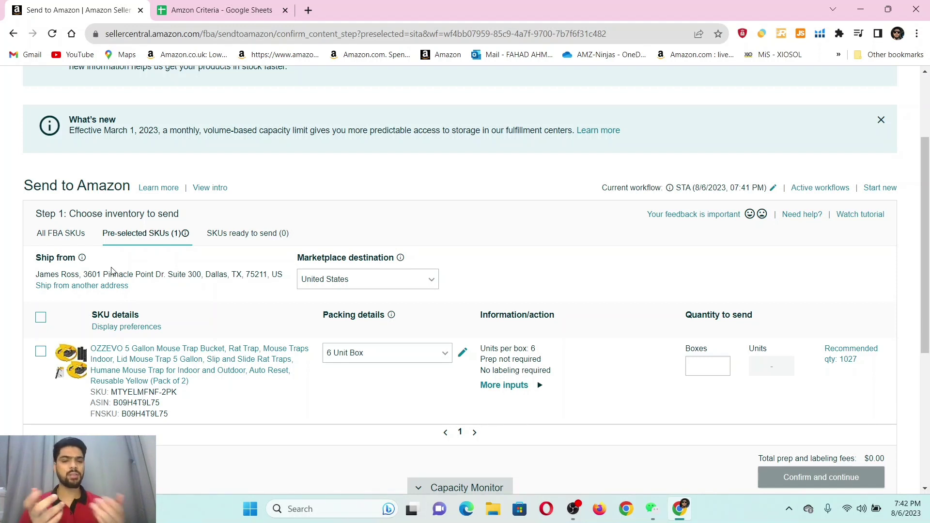
left_click(93, 287)
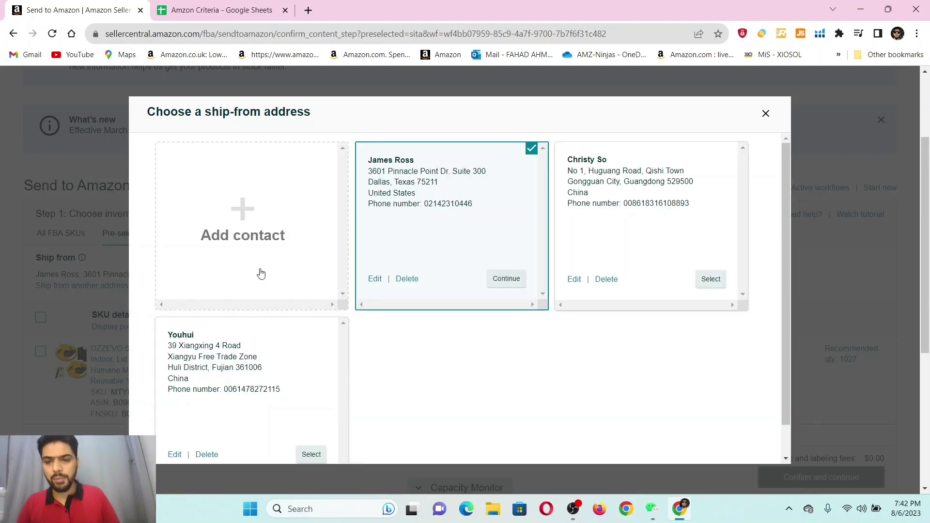
scroll(262, 234, "down", 1)
scroll(508, 264, "up", 3)
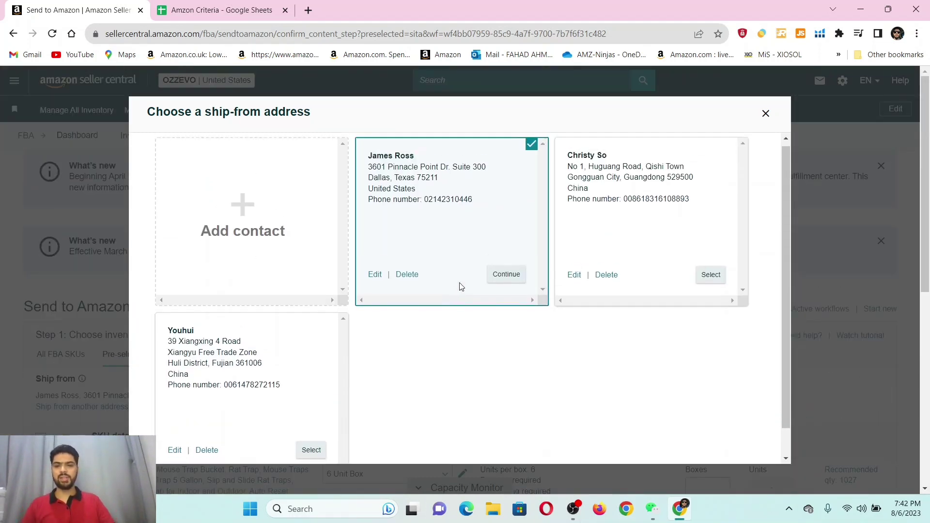
Step: Examine the fields of the form for adding a new ship-from contact, and cancel it without entering anything
left_click(240, 215)
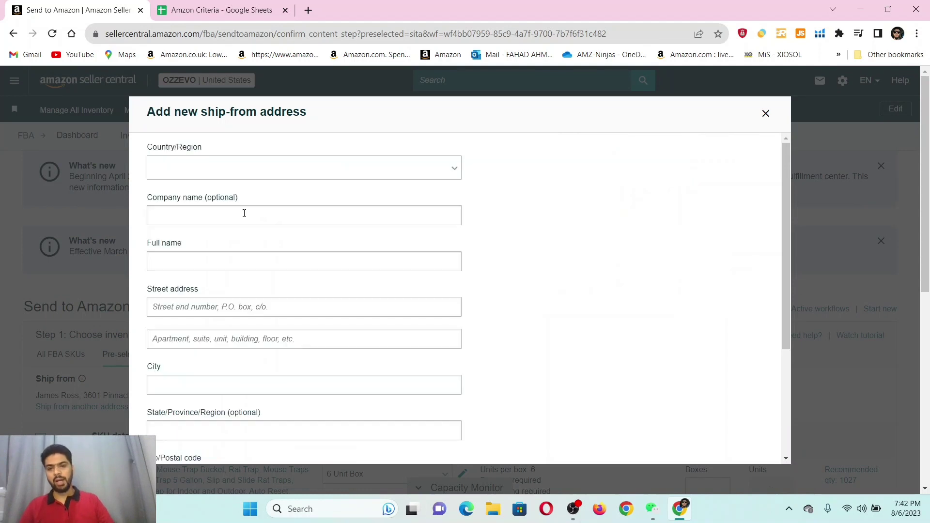
scroll(256, 290, "down", 4)
scroll(276, 291, "up", 4)
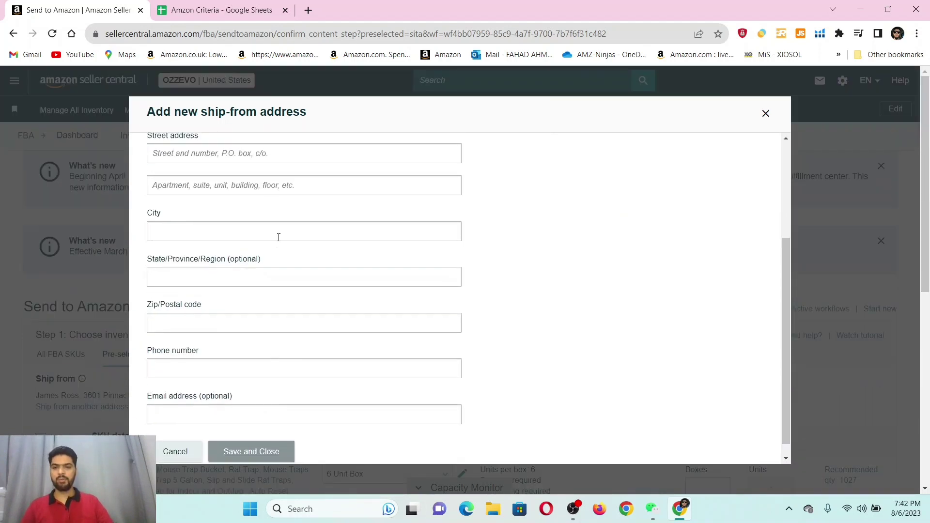
scroll(262, 190, "down", 3)
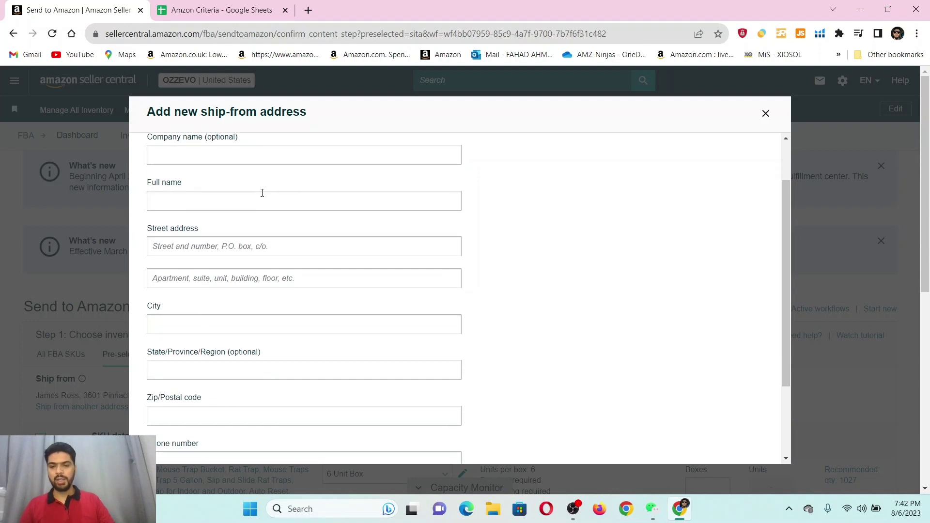
scroll(262, 194, "down", 1)
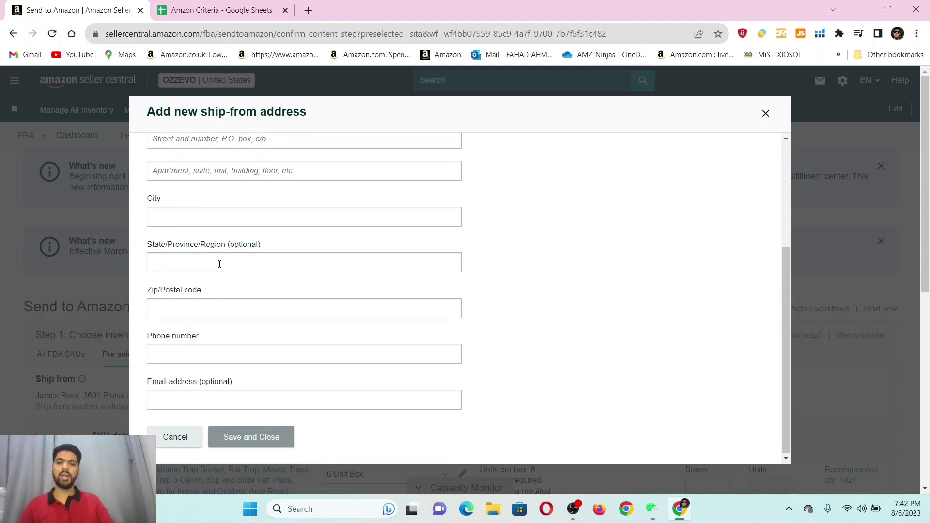
left_click(180, 438)
scroll(271, 271, "up", 1)
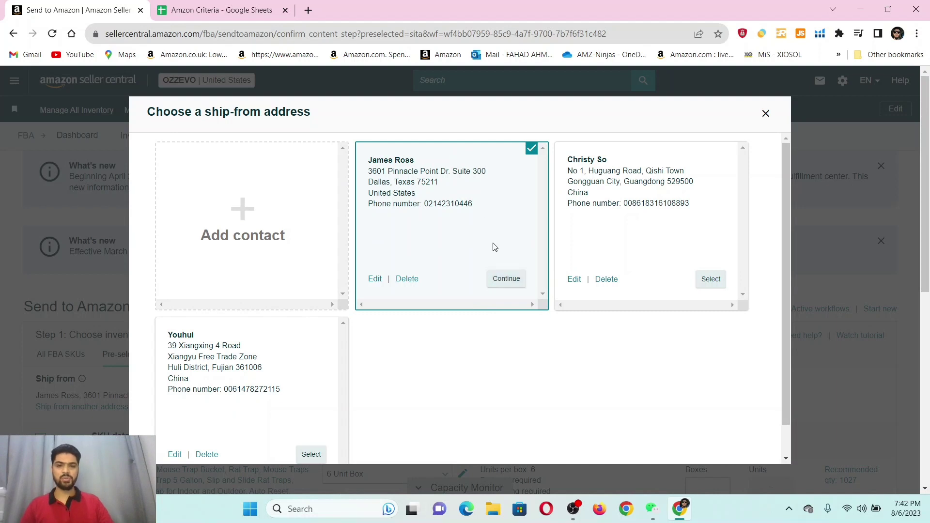
Step: Continue with the already selected United States ship-from address and check the marketplace destination options
left_click(506, 280)
scroll(162, 282, "down", 2)
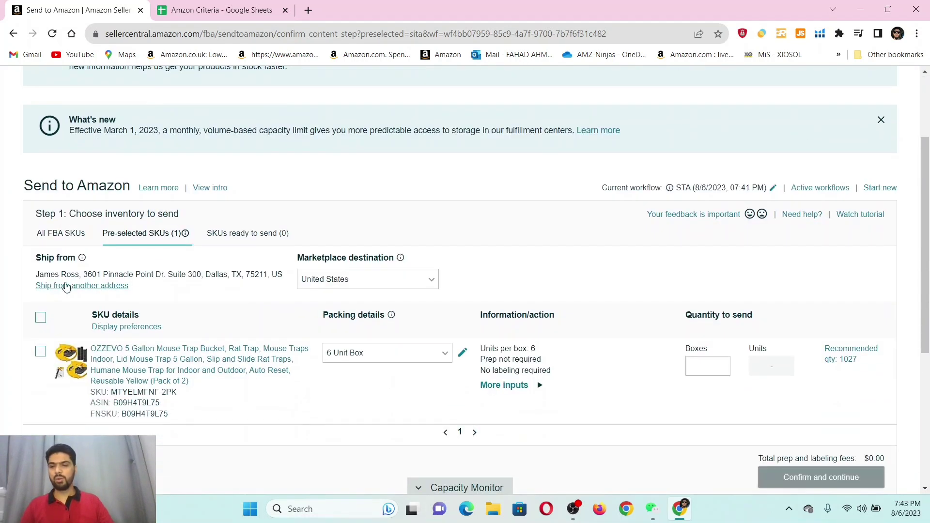
left_click(338, 285)
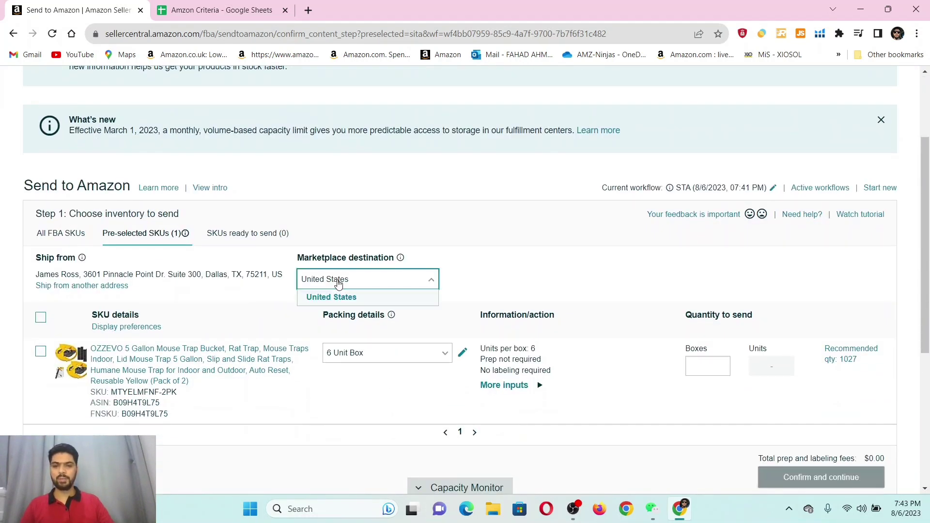
left_click(339, 285)
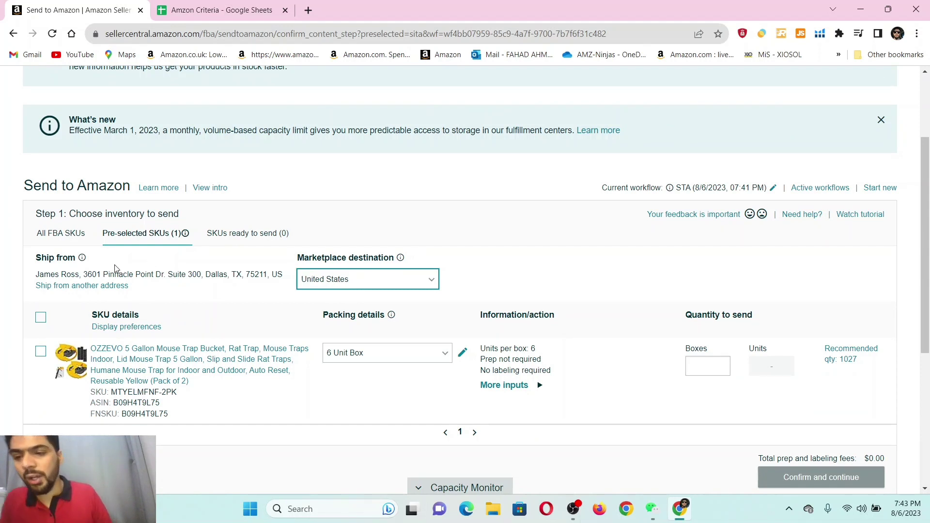
scroll(116, 272, "down", 1)
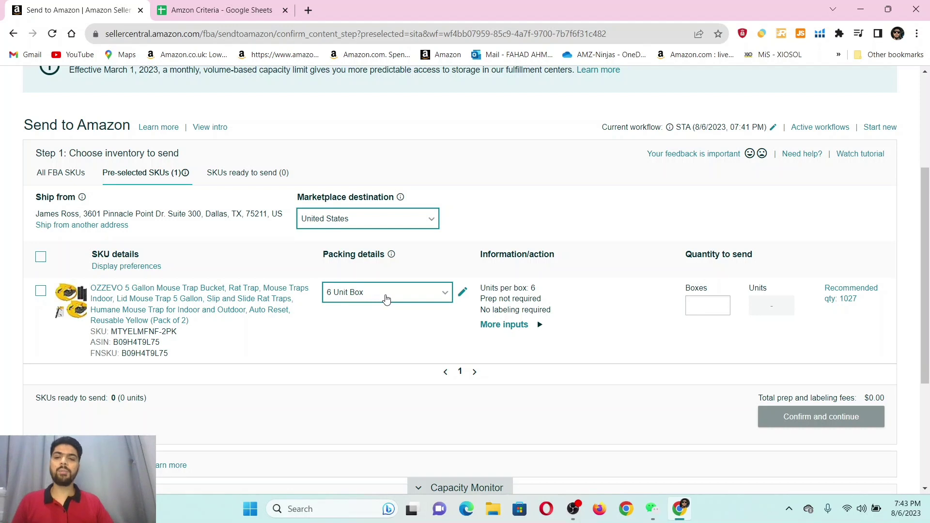
scroll(386, 299, "up", 1)
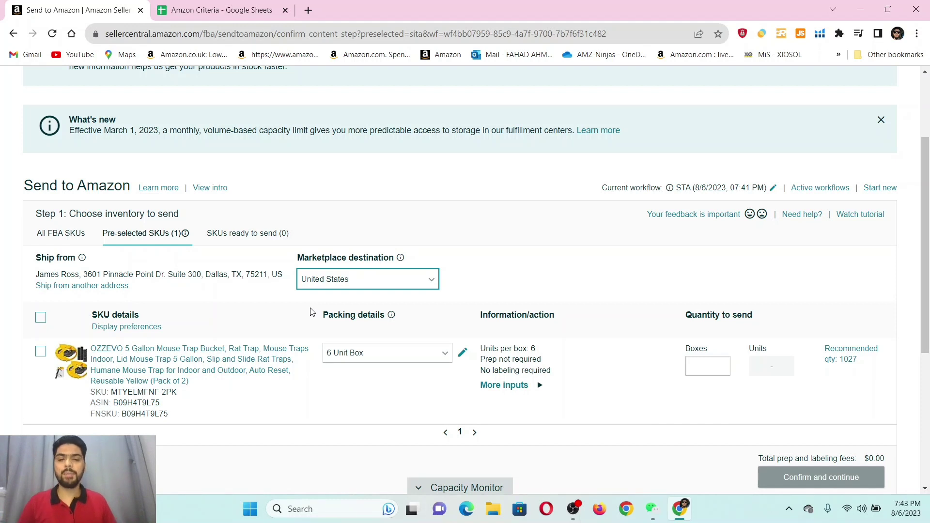
Step: Create a new packing template for the yellow mouse trap SKU, keeping Case pack as the template type
mouse_move(392, 315)
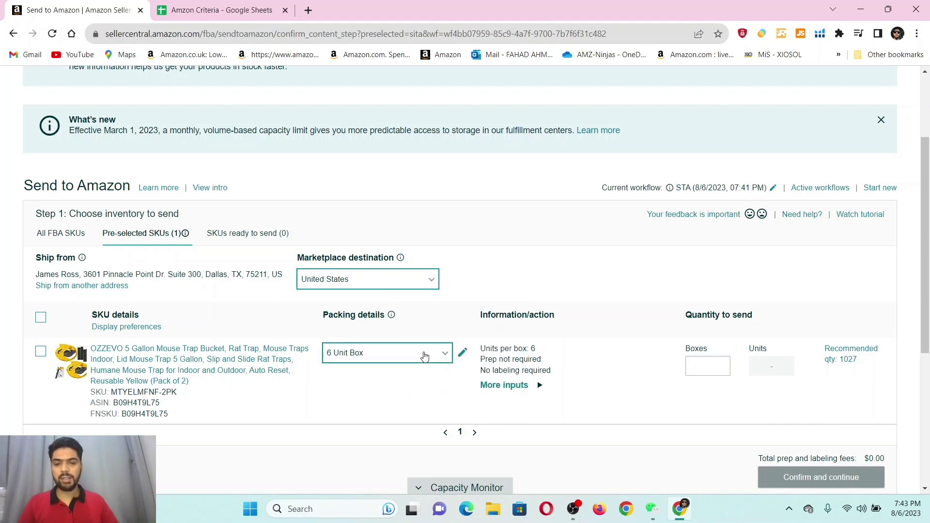
left_click(425, 355)
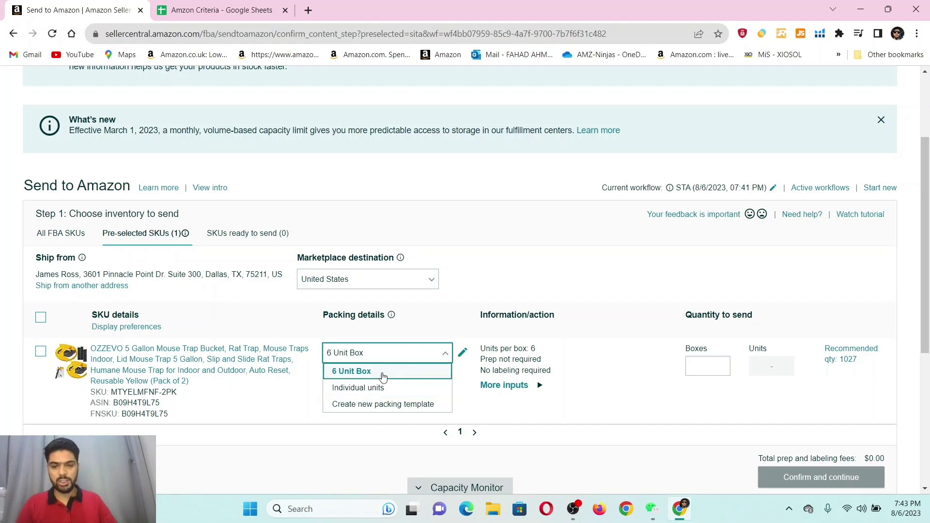
left_click(388, 405)
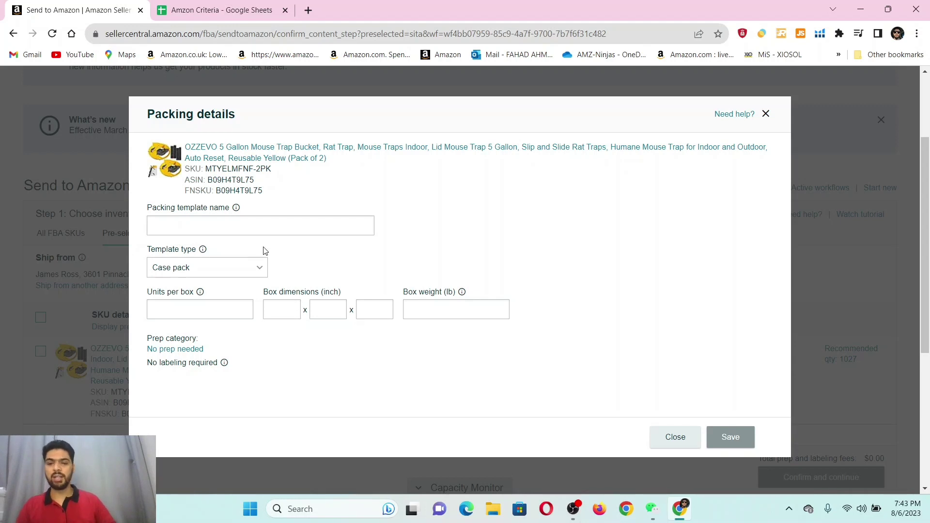
left_click(257, 267)
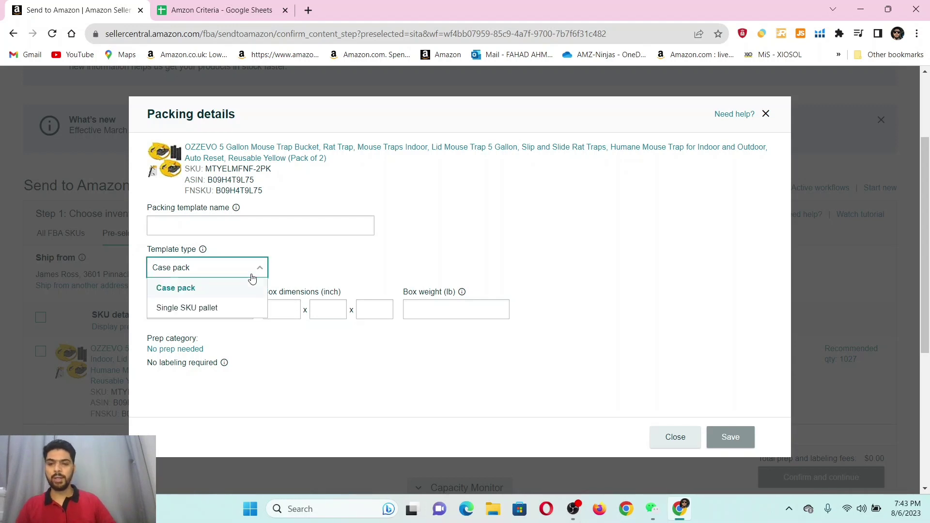
left_click(215, 274)
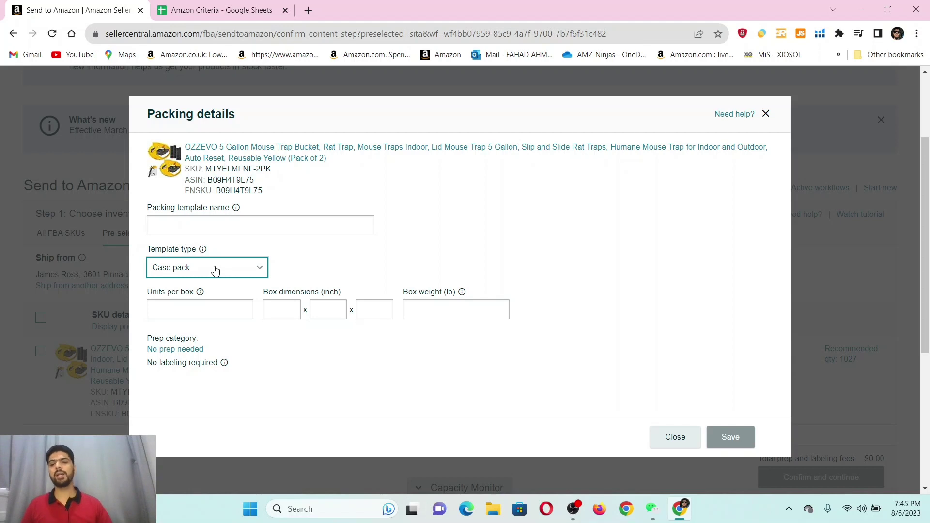
Step: Name the packing template "Mouse Trap Pack of 2 Units Per Carton"
left_click(188, 224)
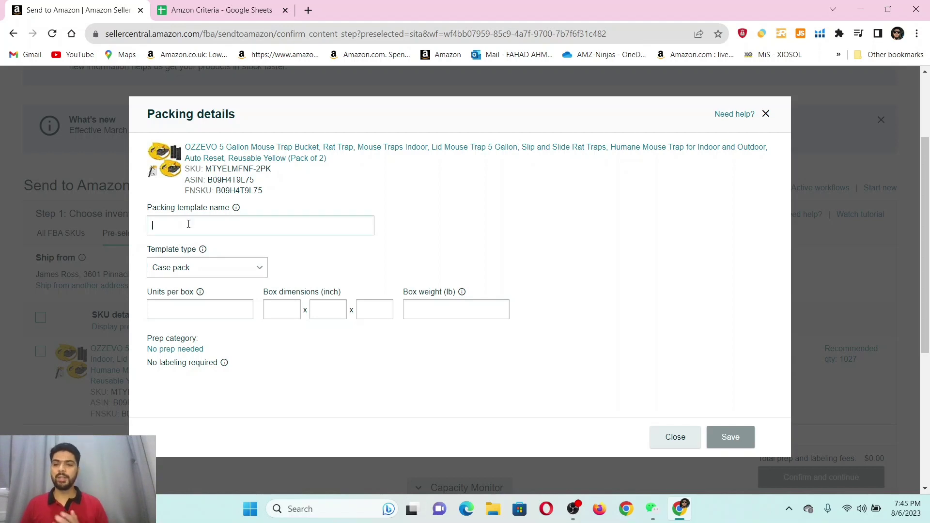
type("M")
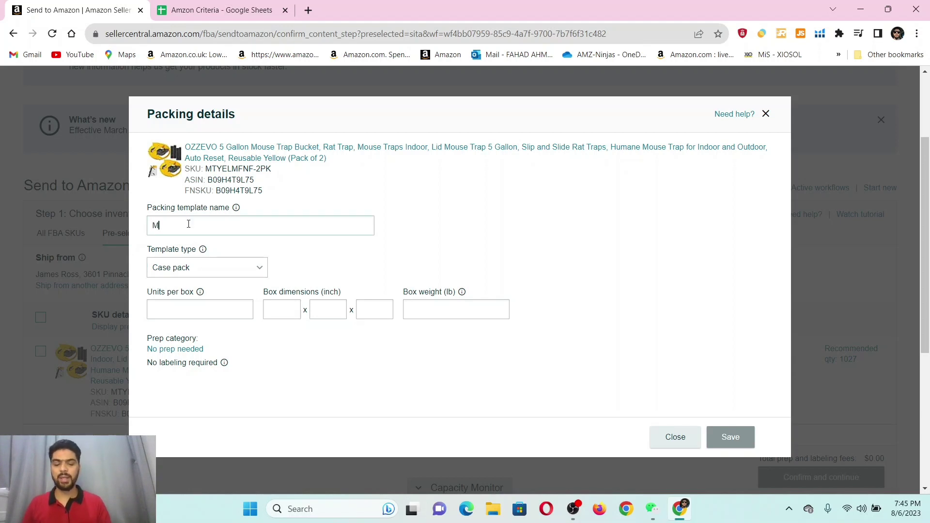
type("ouse Trap")
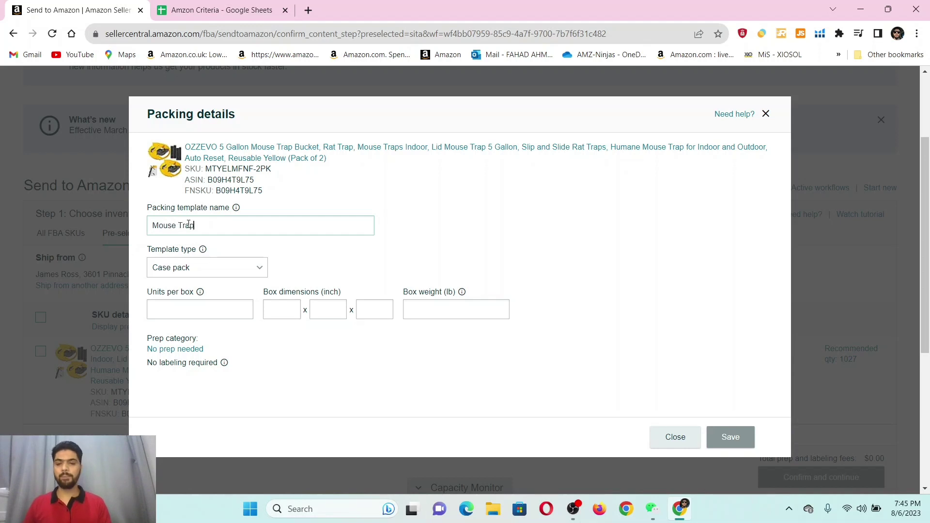
type(" Pack of")
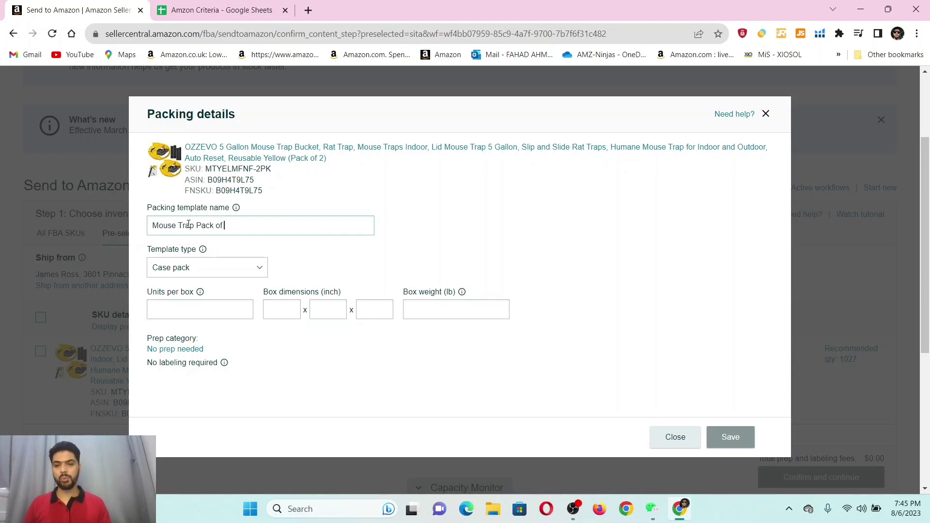
type(" Two")
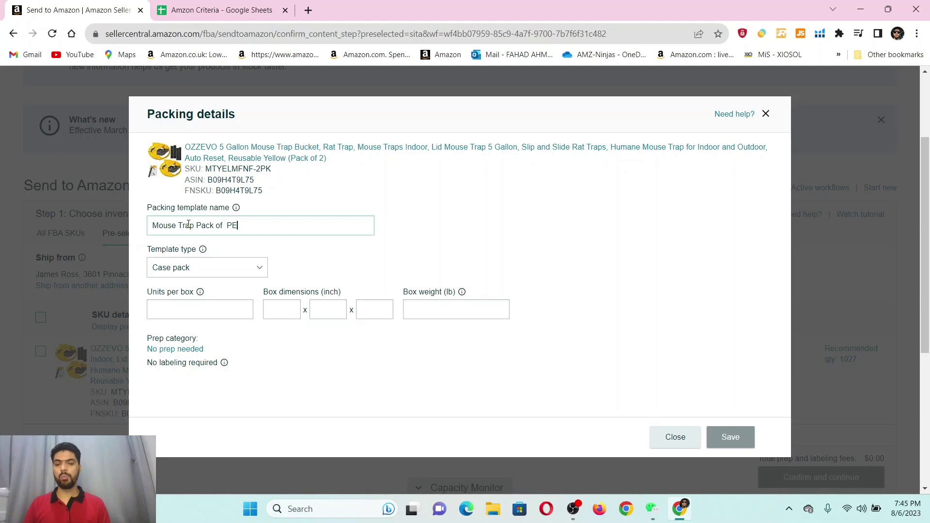
key("BackSpace")
key("BackSpace")
key("BackSpace")
type("2")
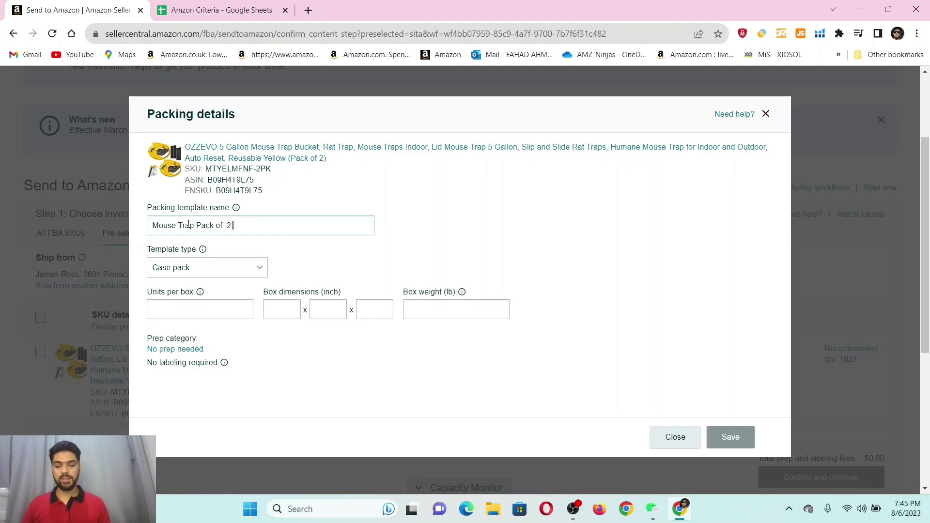
type("  Units")
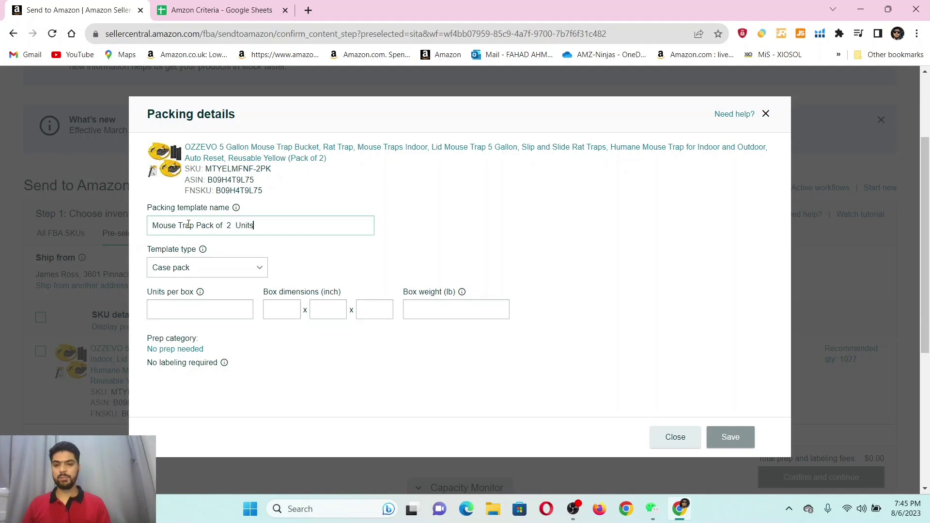
type(" Per Carton")
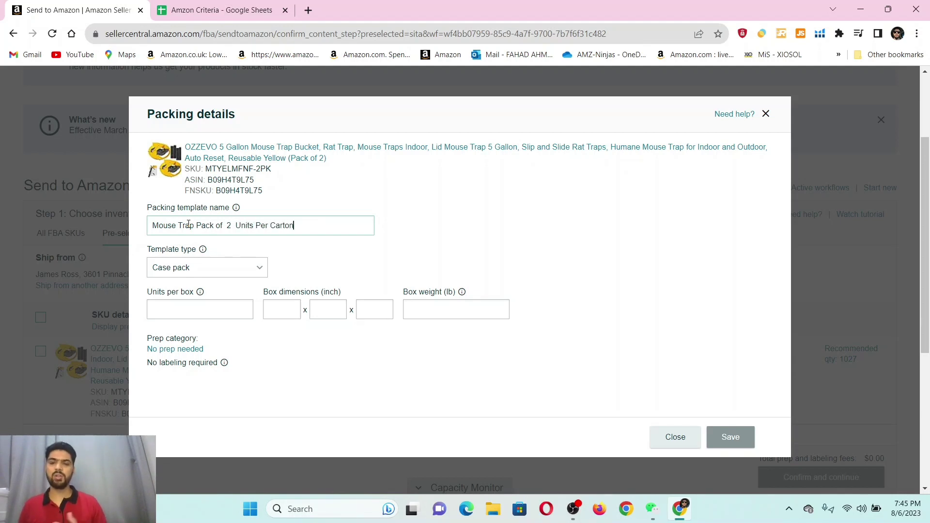
Step: Insert the number 6 before "Units Per Carton" in the packing template name
key("Left")
key("Left")
key("Left")
key("Left")
key("Left")
key("Left")
key("Left")
key("Left")
key("Left")
key("Left")
key("Left")
key("Left")
key("Left")
key("Left")
key("Left")
key("Left")
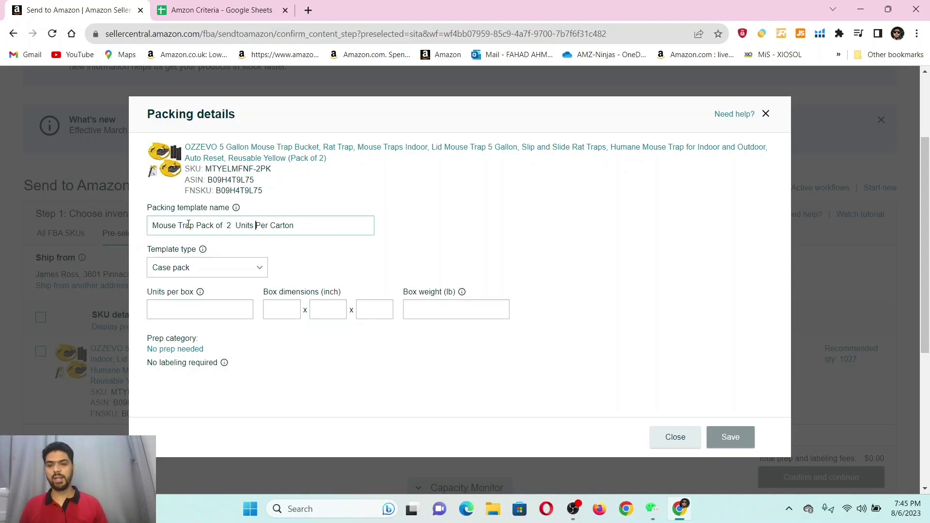
type("6")
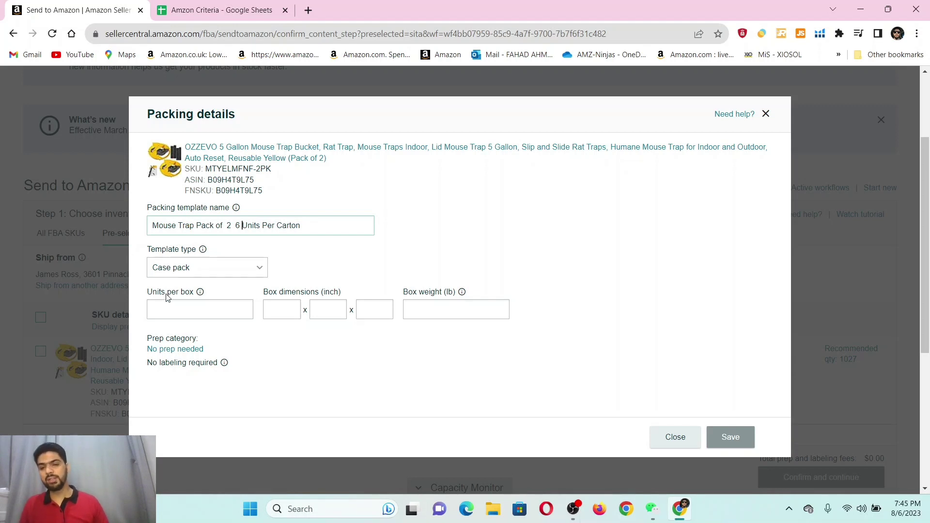
Step: Set the case pack's units per box to 6
left_click(180, 306)
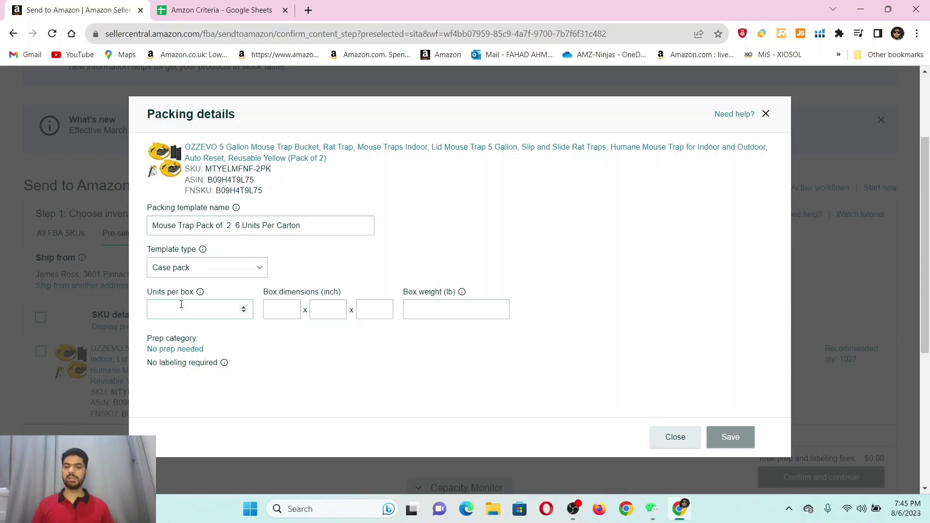
type("36")
key("BackSpace")
key("BackSpace")
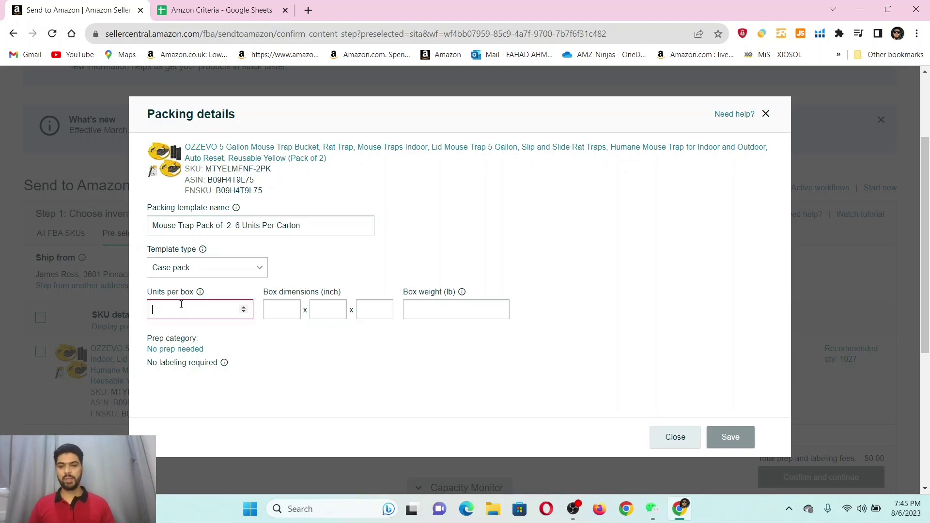
type("6")
key("Tab")
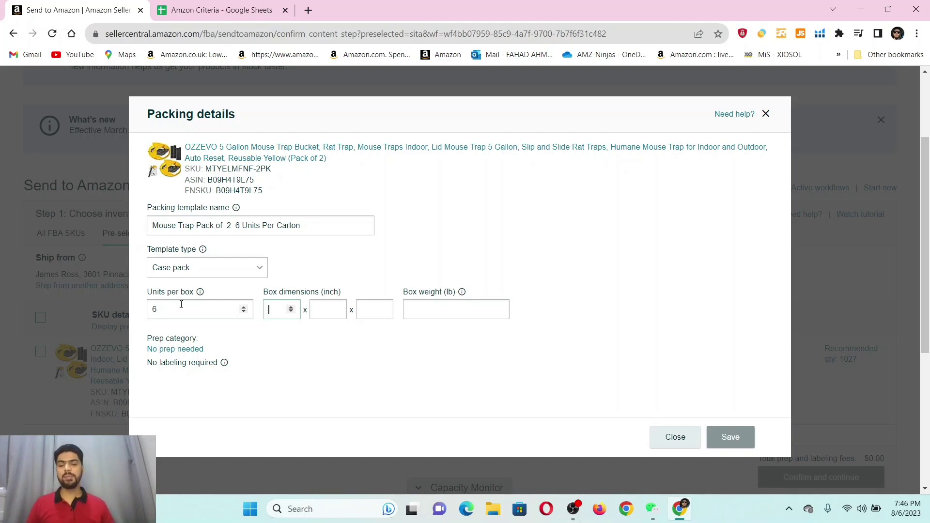
Step: Enter box dimensions of 21 x 21 x 21 inches and a box weight of 35 lb
type("21")
key("Tab")
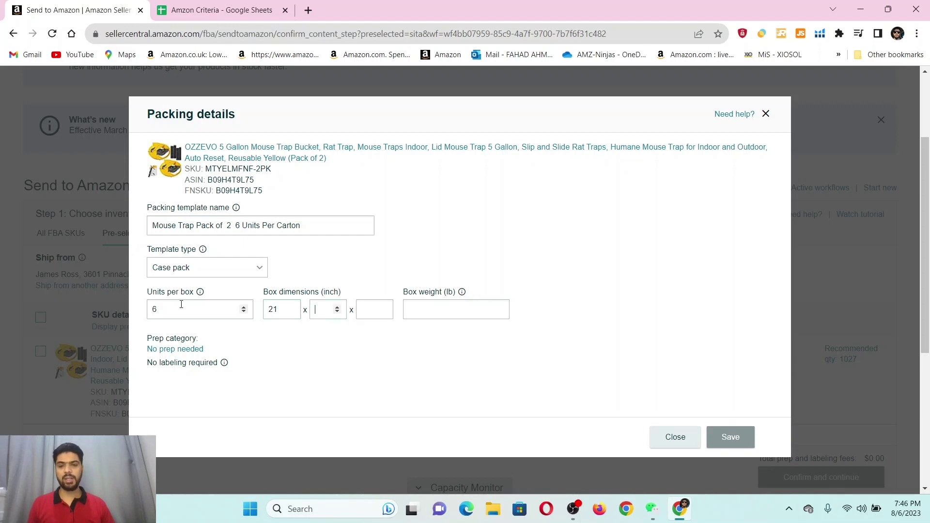
type("21")
key("Tab")
type("21")
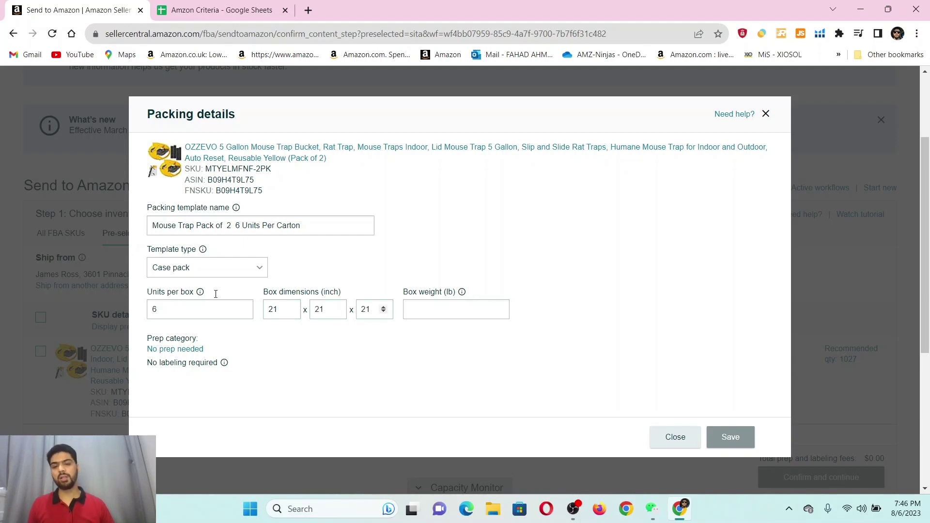
left_click(440, 311)
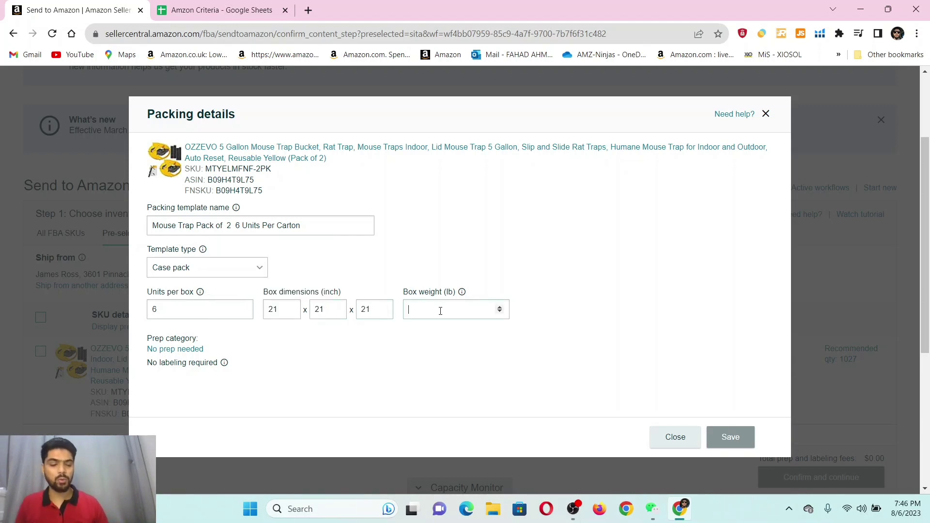
type("35")
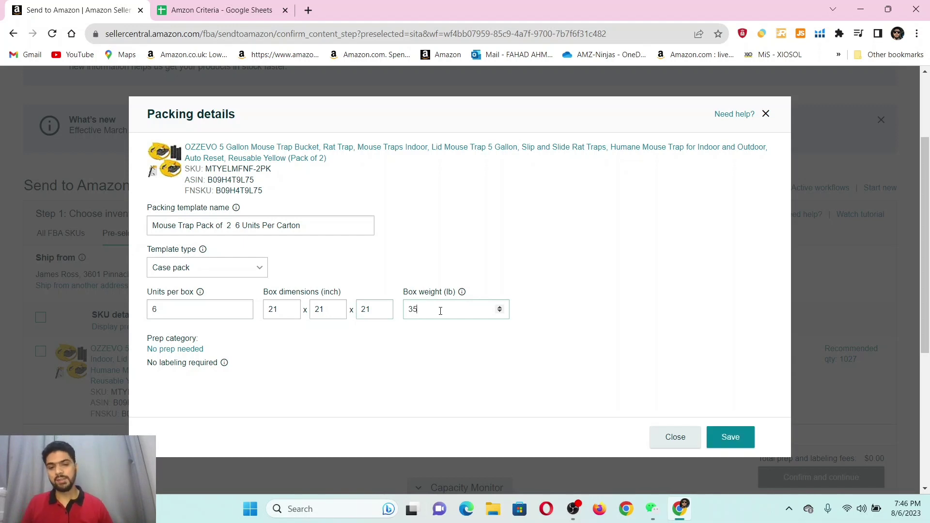
mouse_move(463, 290)
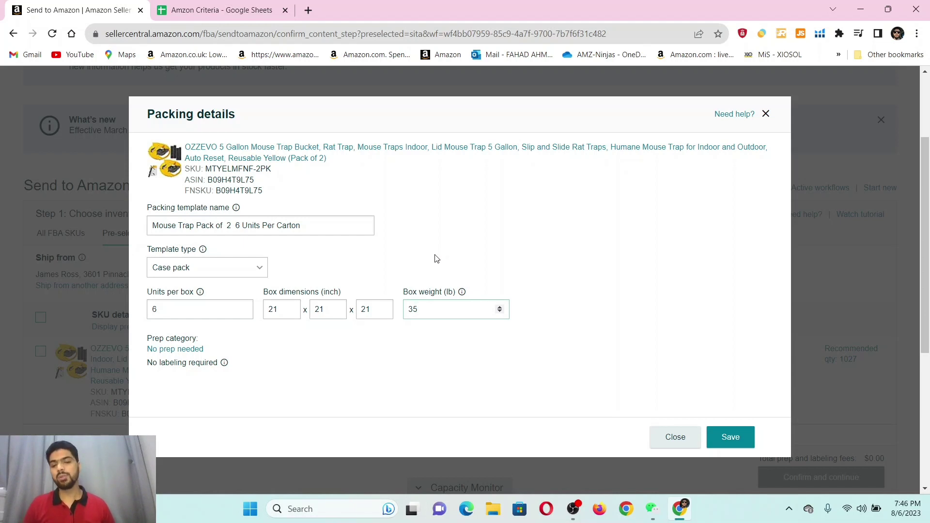
Step: Change the box weight to 65 lb and the dimensions to 28 x 28 x 30 inches, and try to save the template
key("BackSpace")
key("BackSpace")
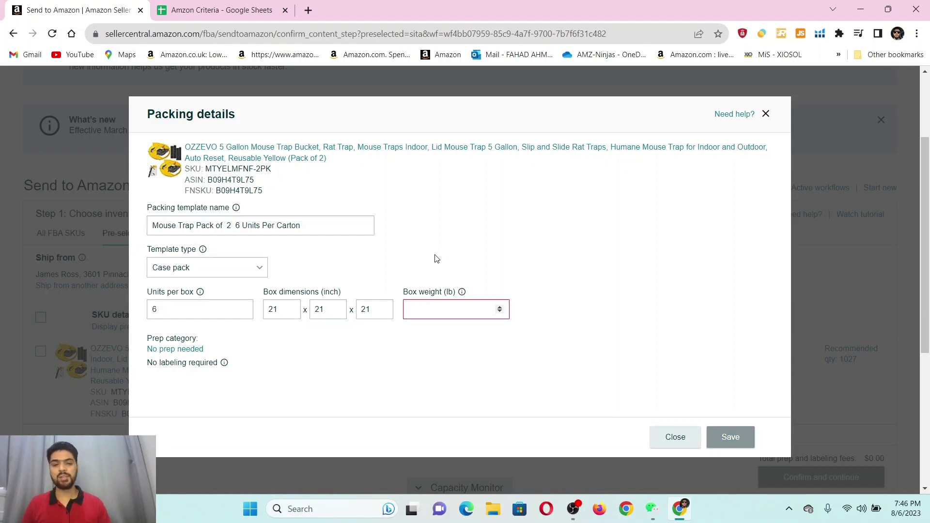
type("65")
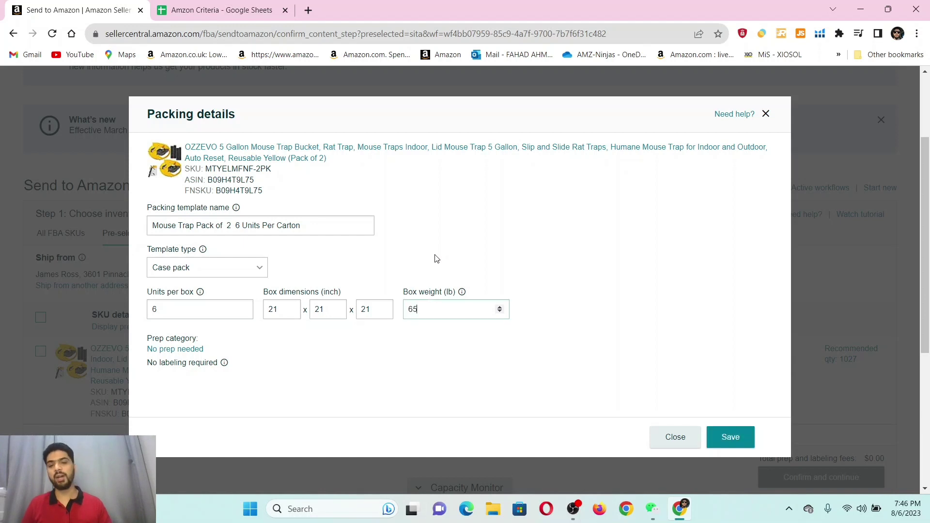
left_click_drag(291, 310, 261, 319)
type("28")
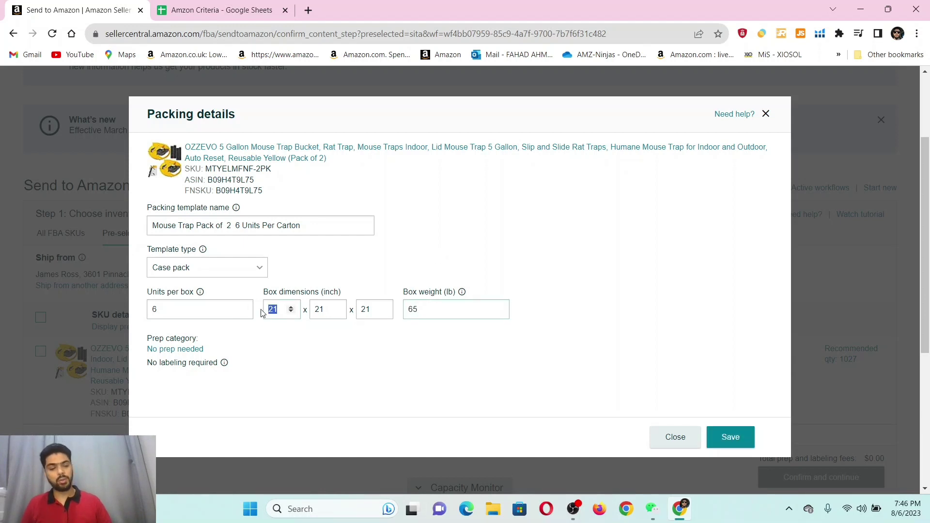
type("28")
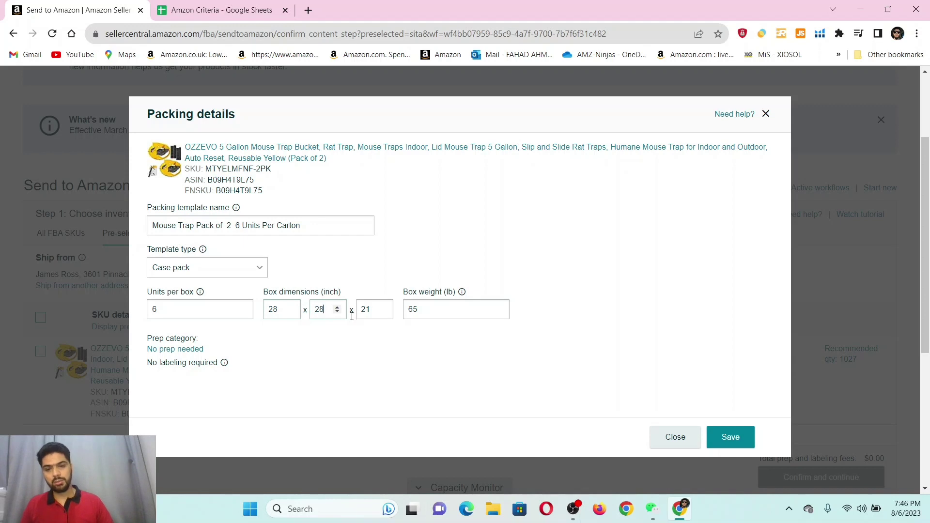
key("Tab")
type("30")
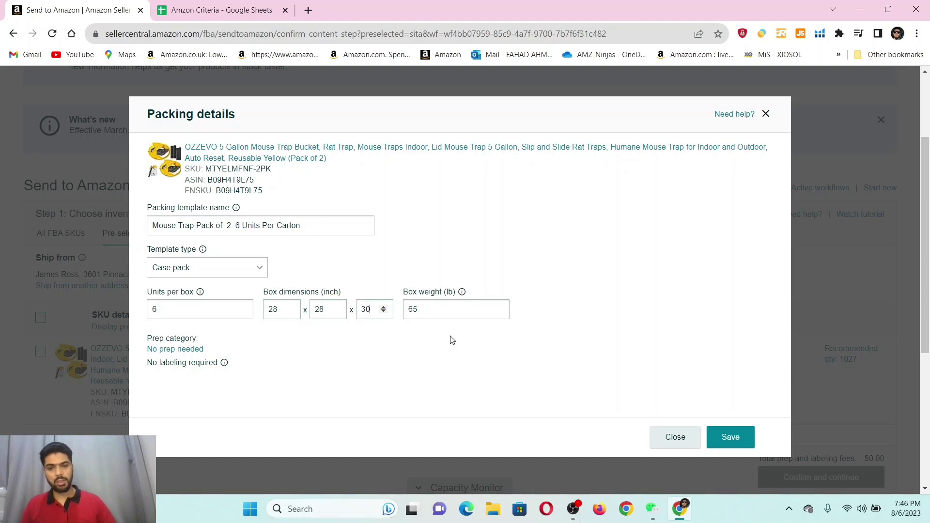
left_click(731, 437)
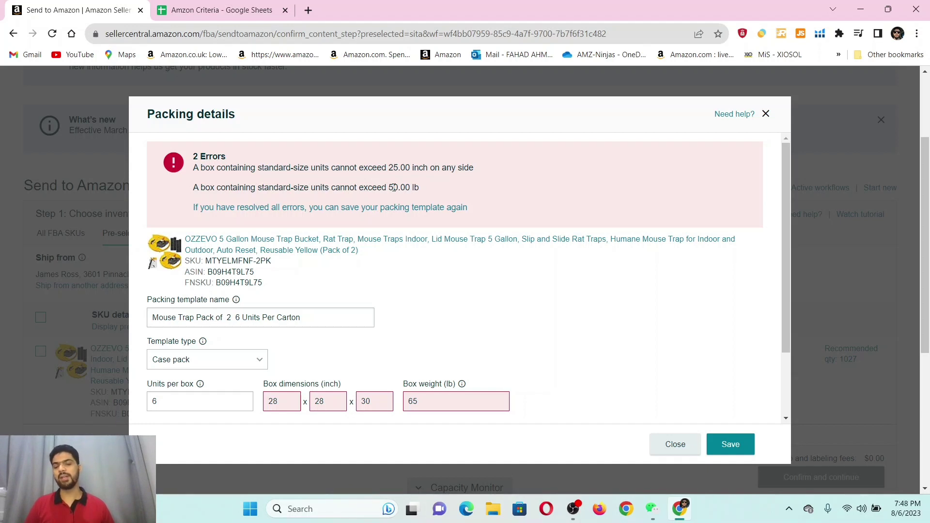
Step: Change the box dimensions to 21 x 22 x 33 inches and the weight to 48 lb, and try to save the template again
scroll(369, 266, "down", 2)
left_click(289, 339)
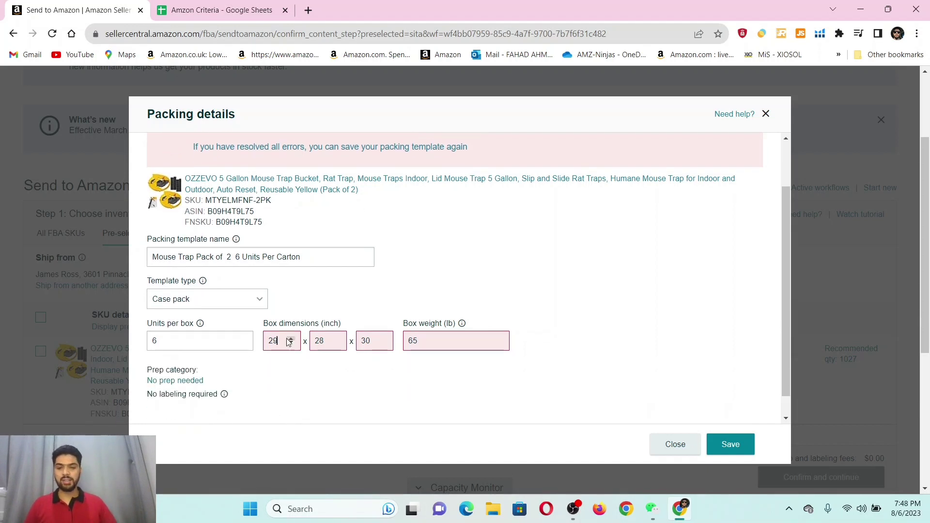
key("BackSpace")
type("1")
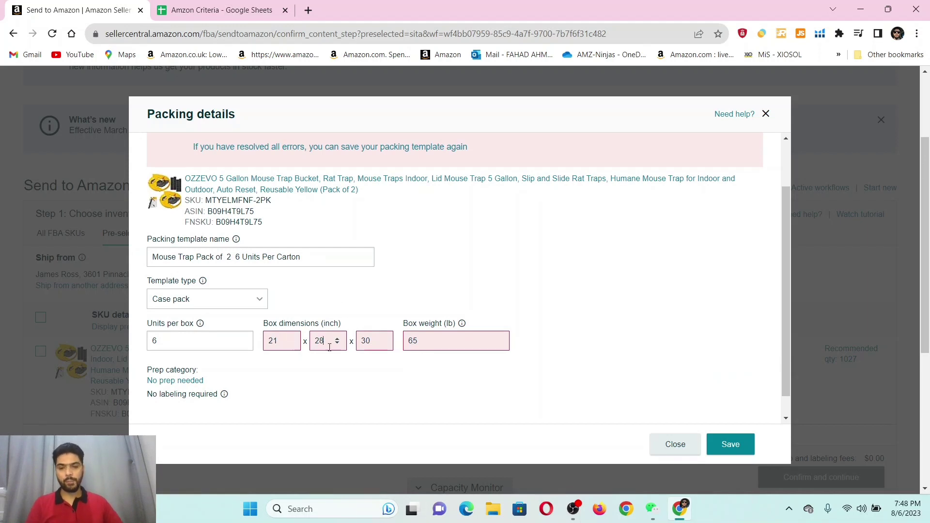
left_click(328, 347)
key("BackSpace")
type("2")
left_click(374, 342)
key("BackSpace")
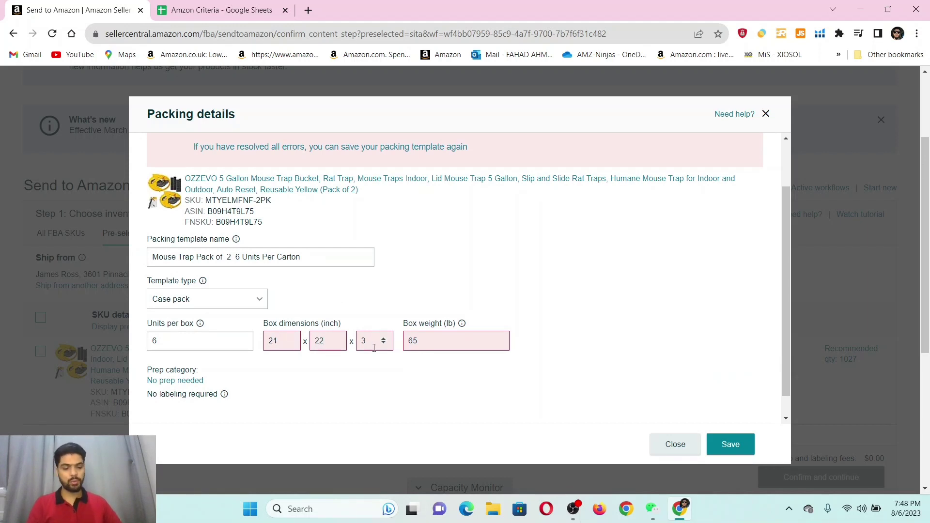
type("3")
double_click(420, 339)
type("48")
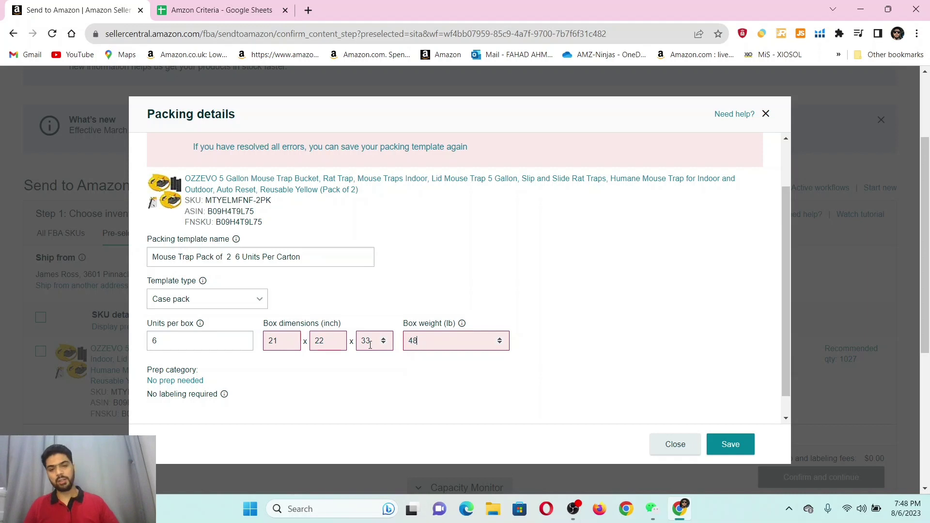
left_click(730, 443)
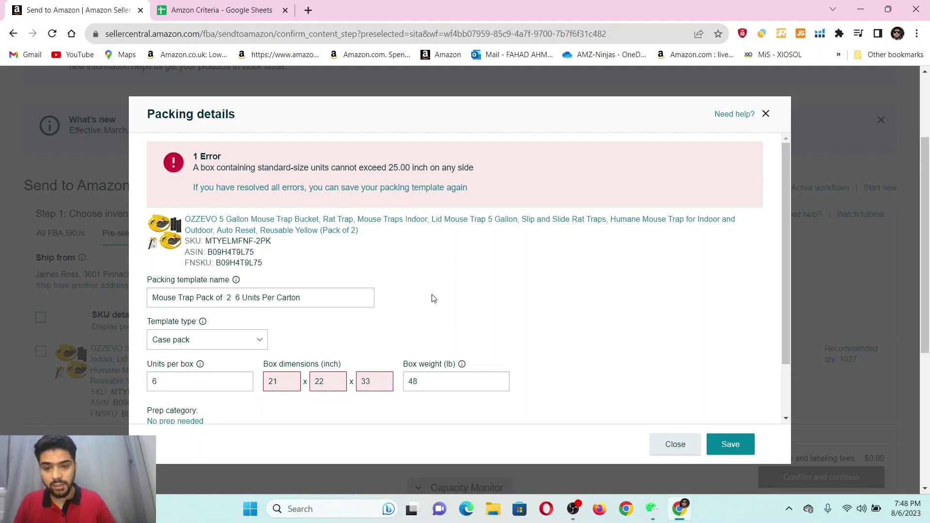
Step: Set the third box dimension to 25 inches and save the packing template
double_click(367, 381)
type("25")
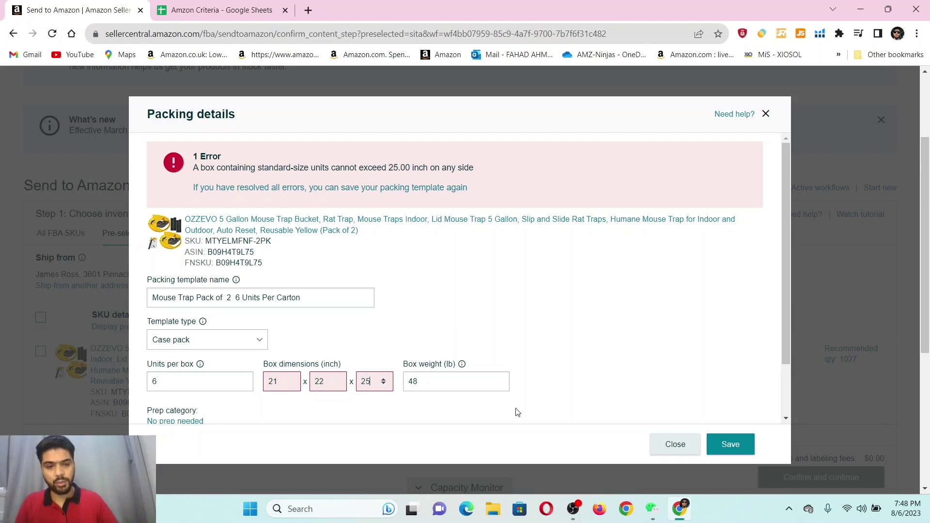
left_click(730, 442)
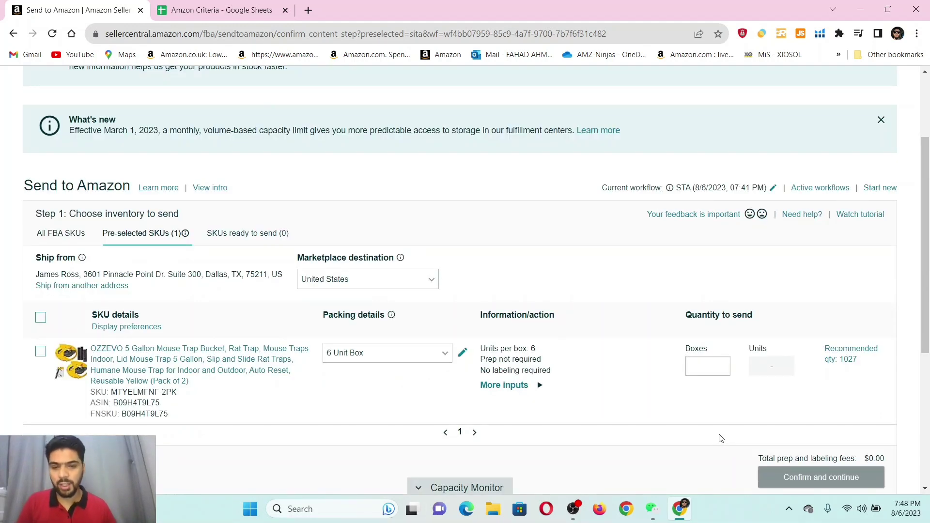
Step: Select the Mouse Trap Pack of 2 6 Units Per Carton template as the SKU's packing details
left_click(367, 353)
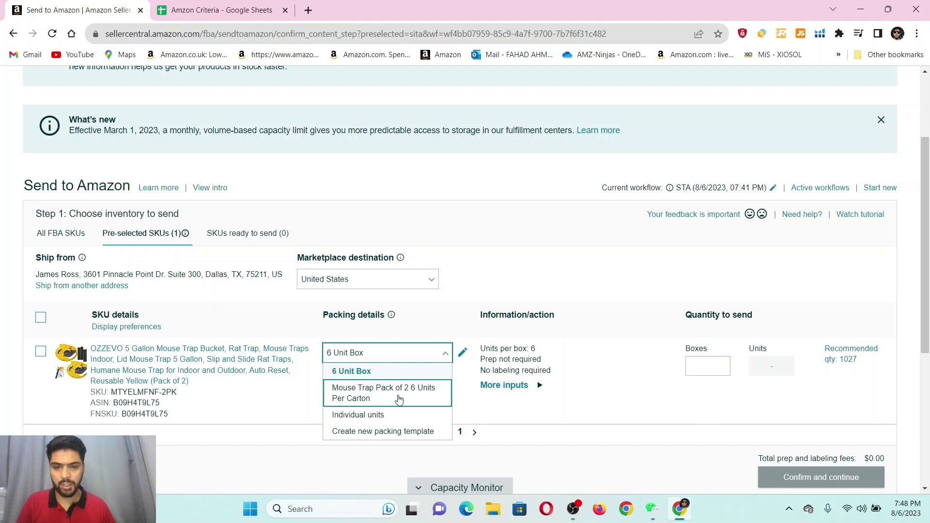
left_click(363, 404)
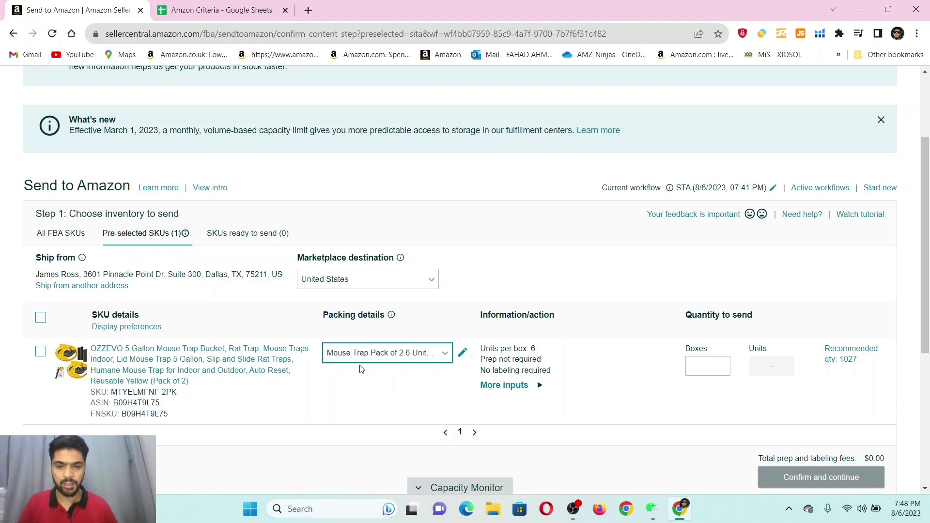
Step: Switch the SKU's packing details to the 6 Unit Box template and open that template for editing
left_click(378, 360)
left_click(371, 374)
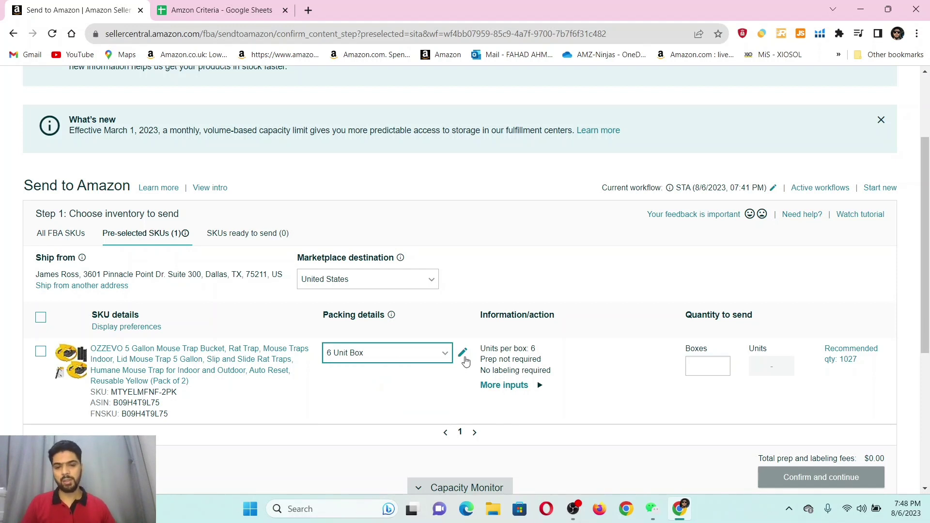
left_click(462, 353)
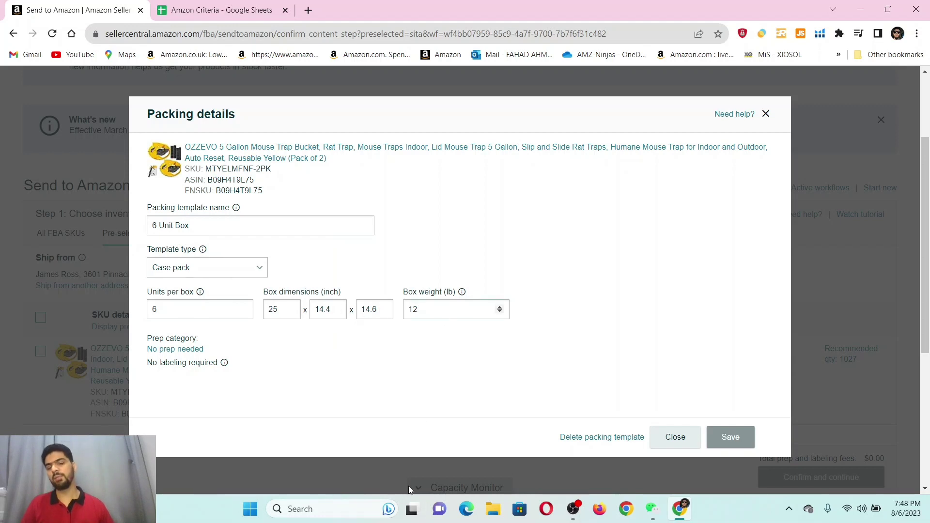
Step: Close the packing details and set the mouse trap SKU's quantity to send to 200 boxes
left_click(689, 440)
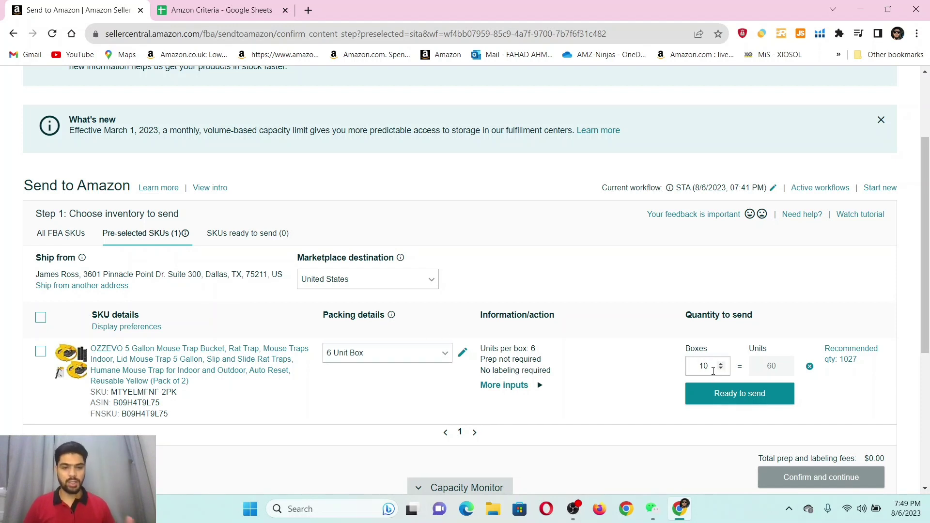
left_click(710, 370)
left_click_drag(711, 371, 683, 369)
type("20")
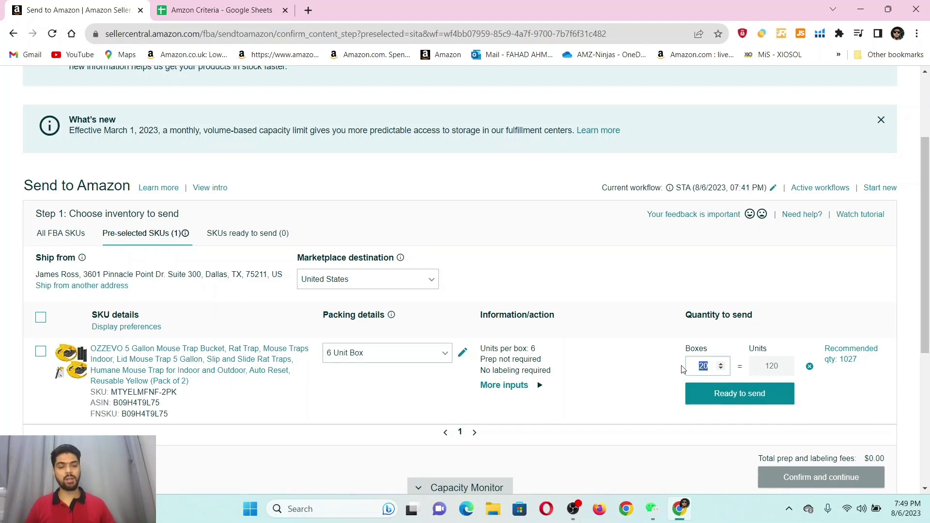
type("10")
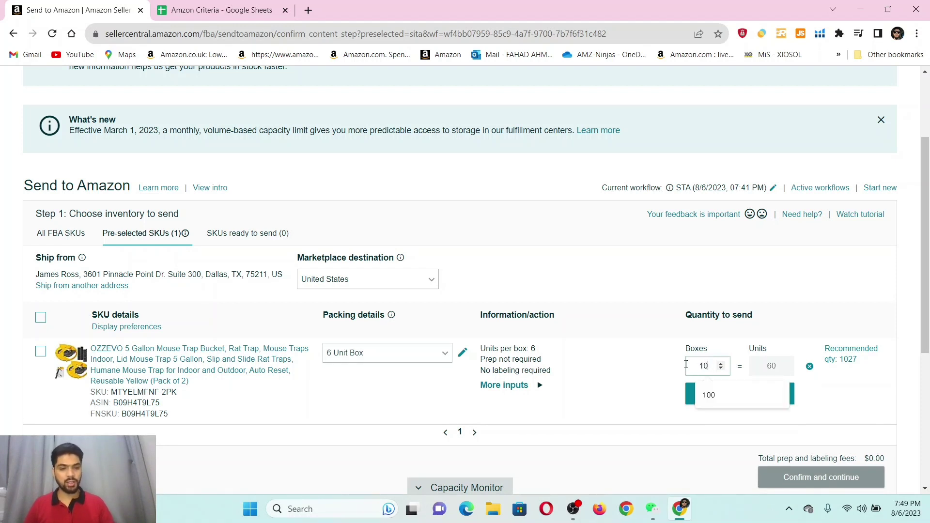
key("BackSpace")
key("BackSpace")
type("200")
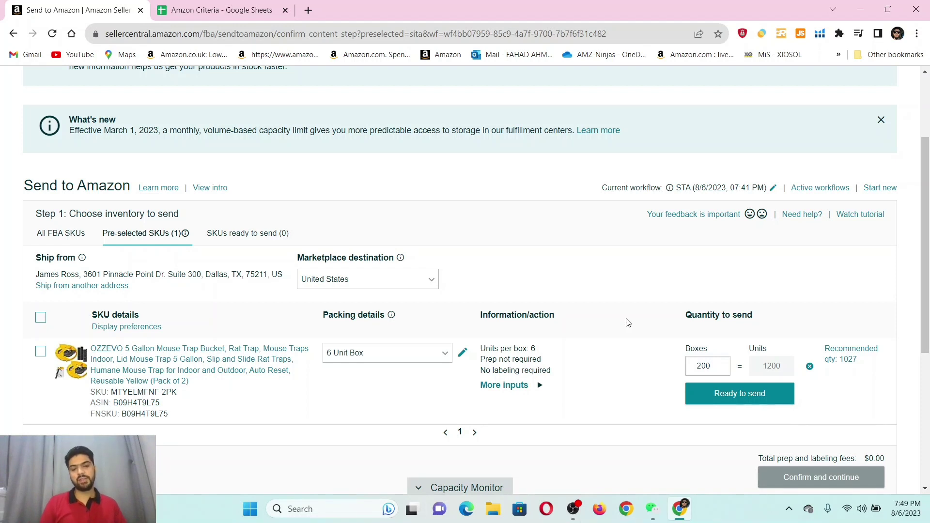
mouse_move(848, 350)
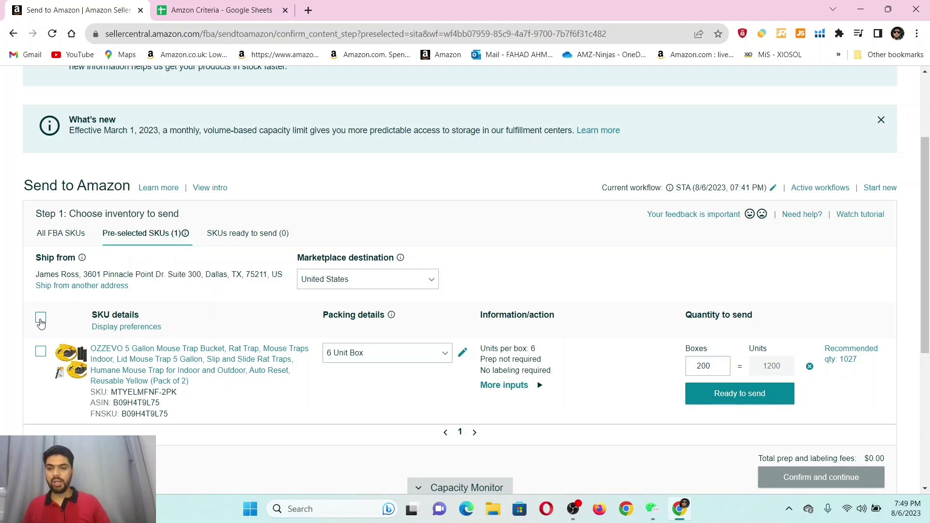
Step: Choose the 6 Unit Box template as the mouse trap SKU's packing details
left_click(40, 319)
scroll(39, 291, "down", 4)
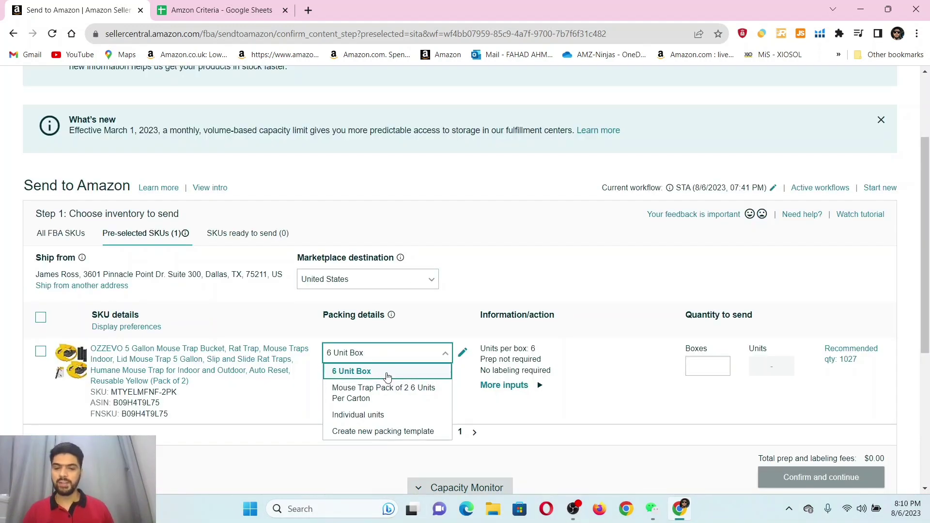
left_click(388, 371)
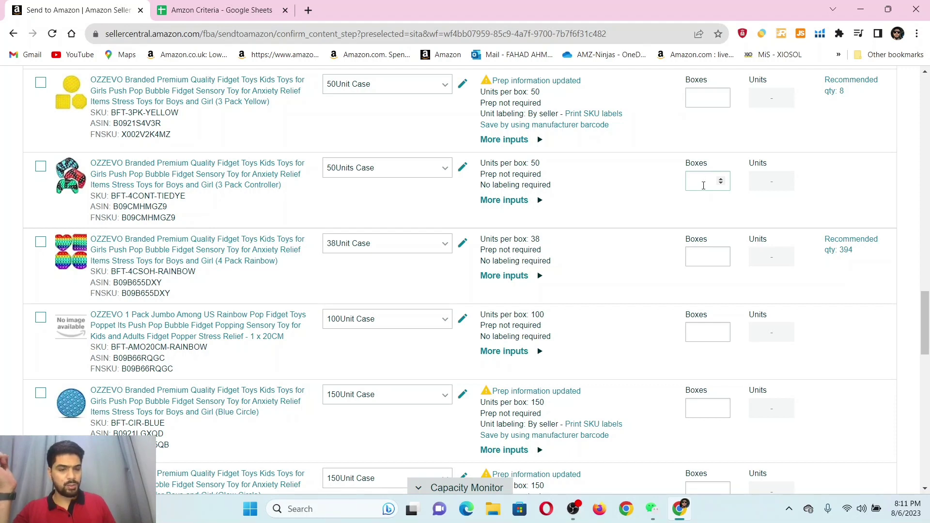
Step: Mark 20 boxes of the 3 Pack Controller fidget toy SKU ready to send, and confirm the inventory
type("20")
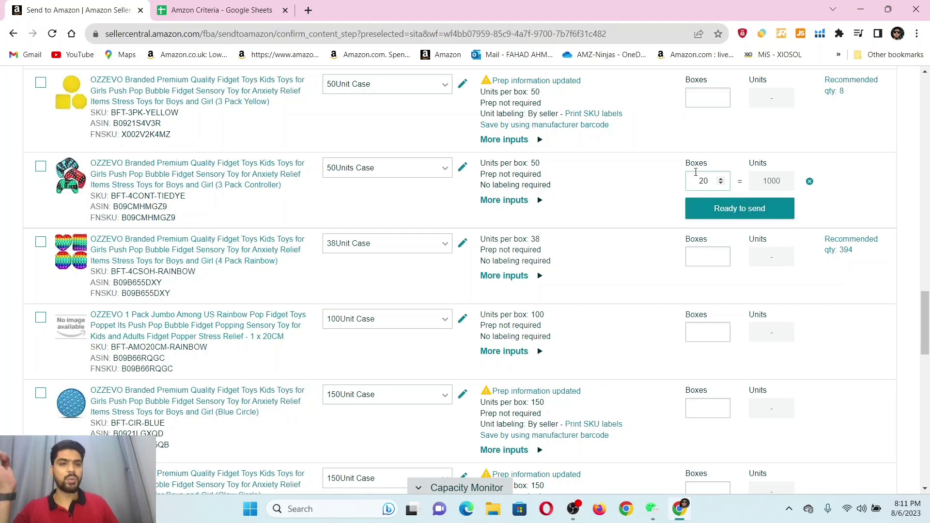
left_click(690, 206)
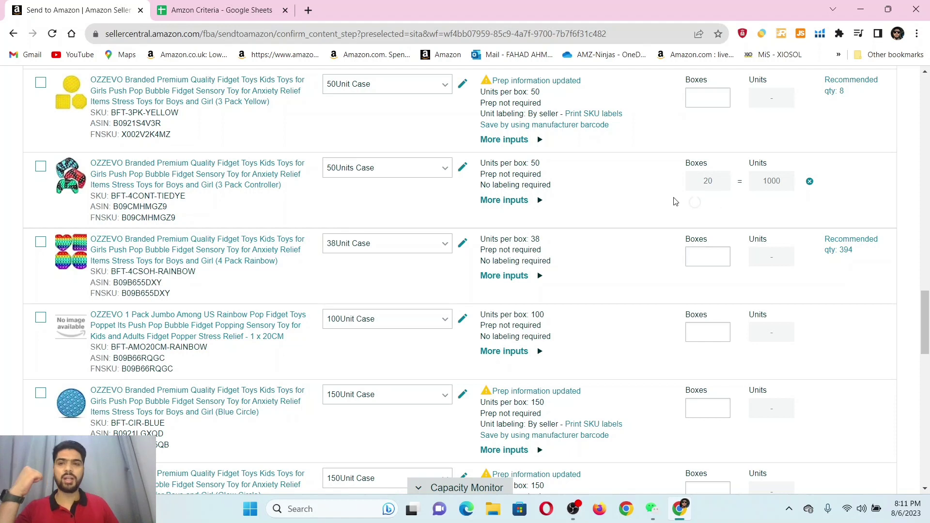
scroll(727, 266, "down", 15)
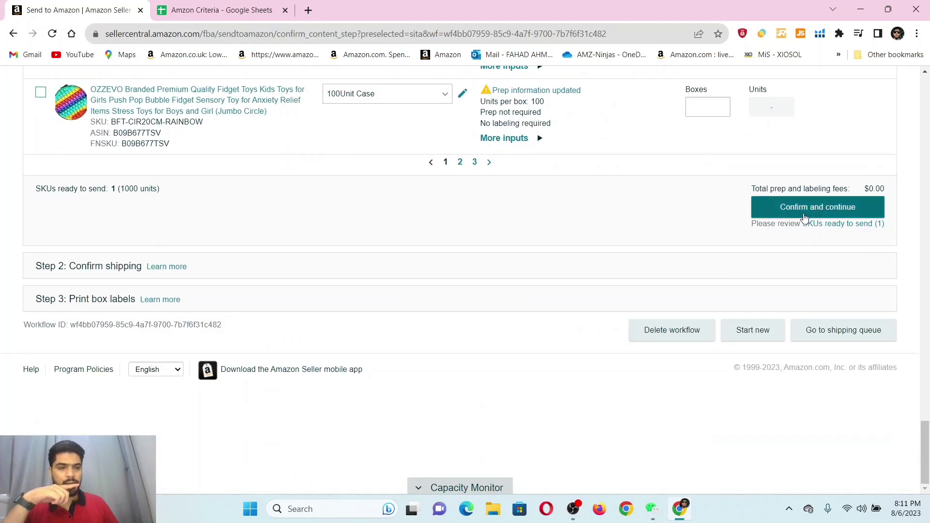
left_click(805, 213)
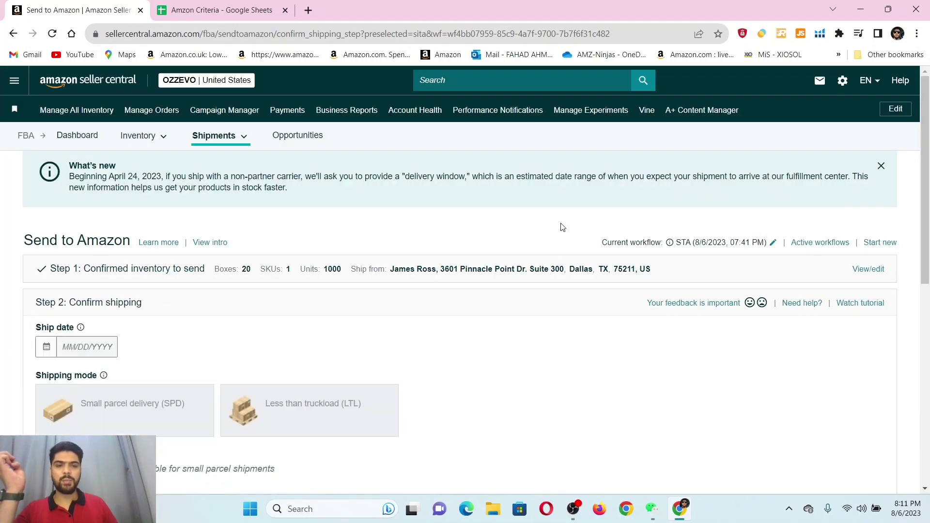
Step: Reopen the confirmed inventory in Step 1 and mark the 200 boxes of the mouse trap SKU ready to send
scroll(417, 245, "down", 1)
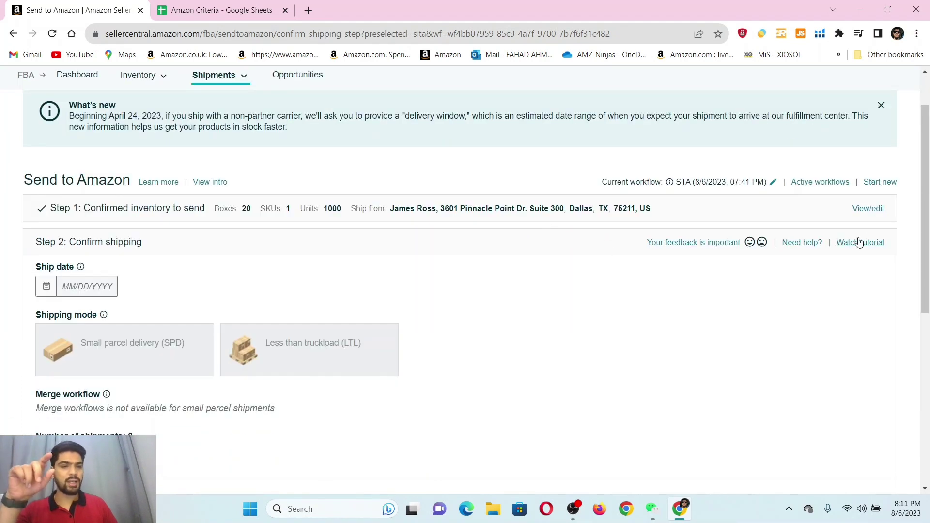
left_click(868, 209)
scroll(509, 286, "down", 3)
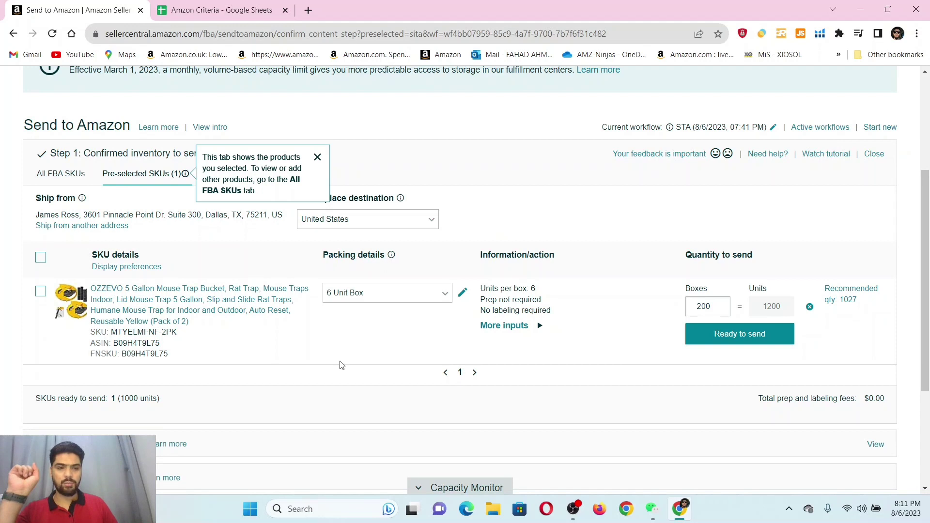
scroll(397, 298, "down", 2)
left_click(761, 217)
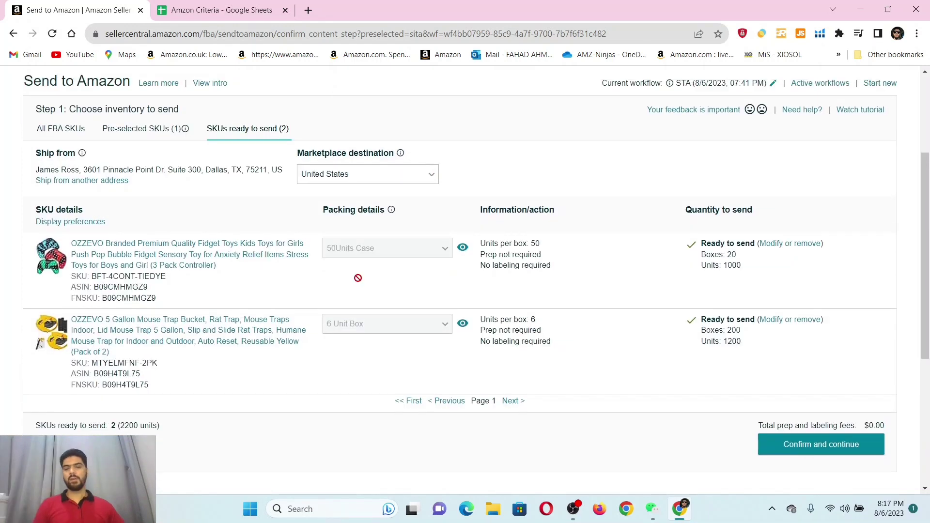
Step: Review the boxes and units of the SKUs ready to send, and confirm the inventory to continue to shipping
scroll(357, 282, "up", 4)
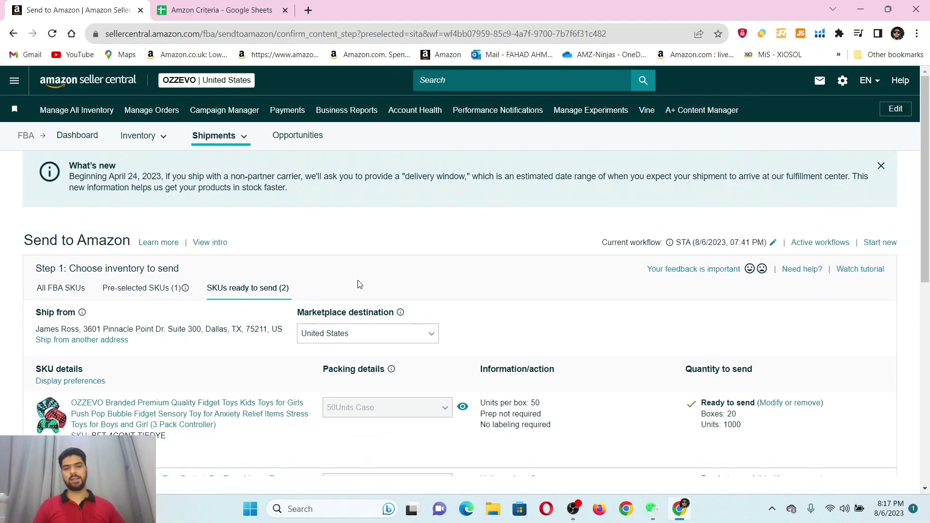
scroll(386, 257, "down", 2)
scroll(385, 257, "down", 3)
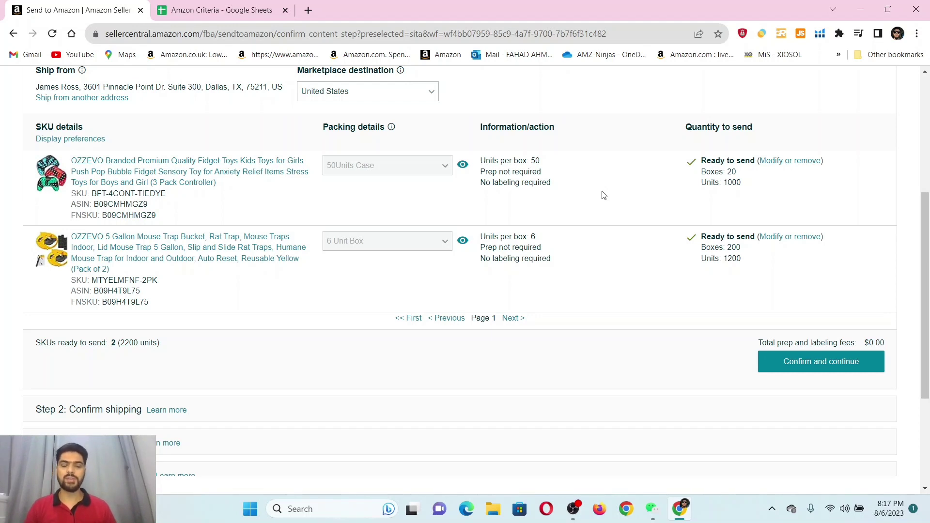
double_click(733, 172)
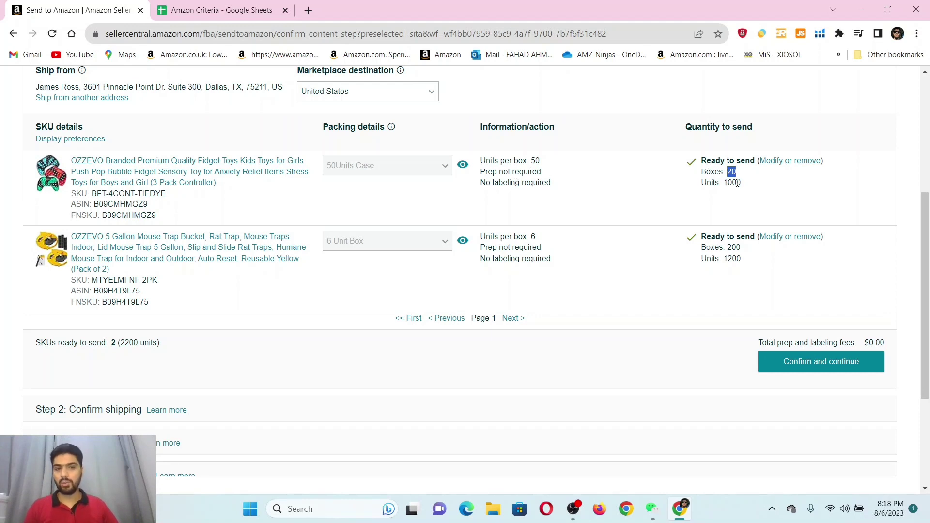
left_click(804, 367)
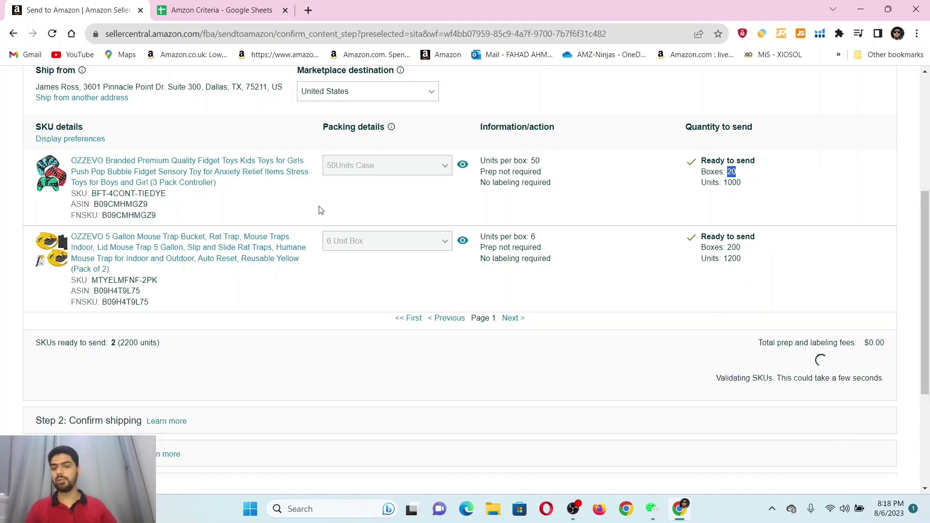
scroll(440, 201, "up", 1)
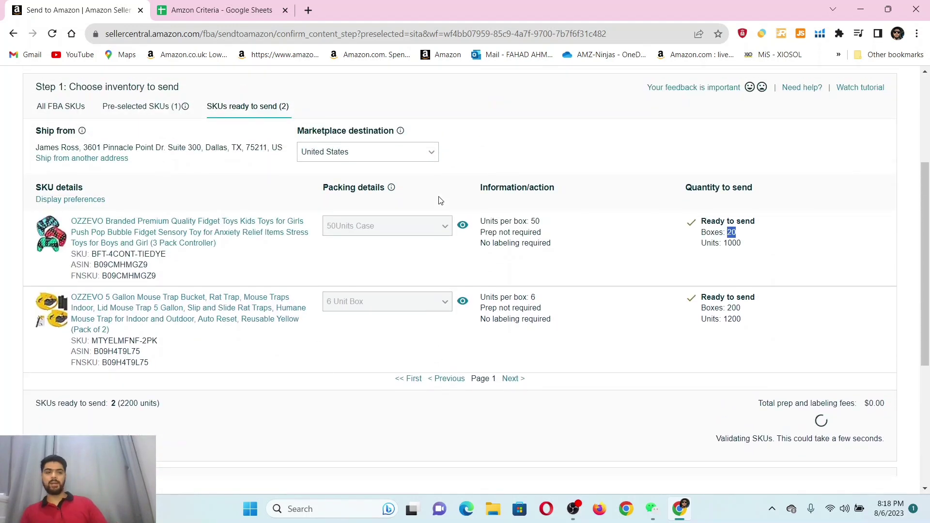
scroll(652, 283, "down", 1)
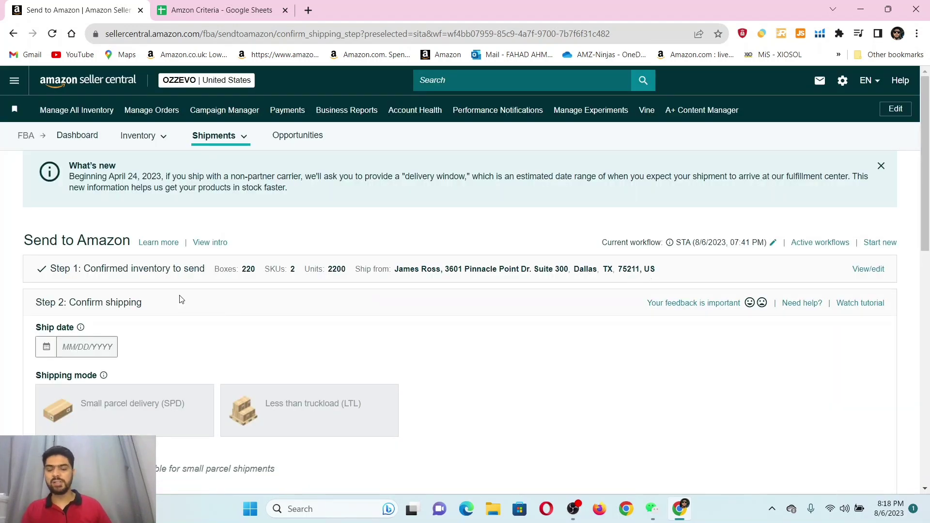
Step: Set the ship date to 8/7/2023
scroll(179, 297, "down", 1)
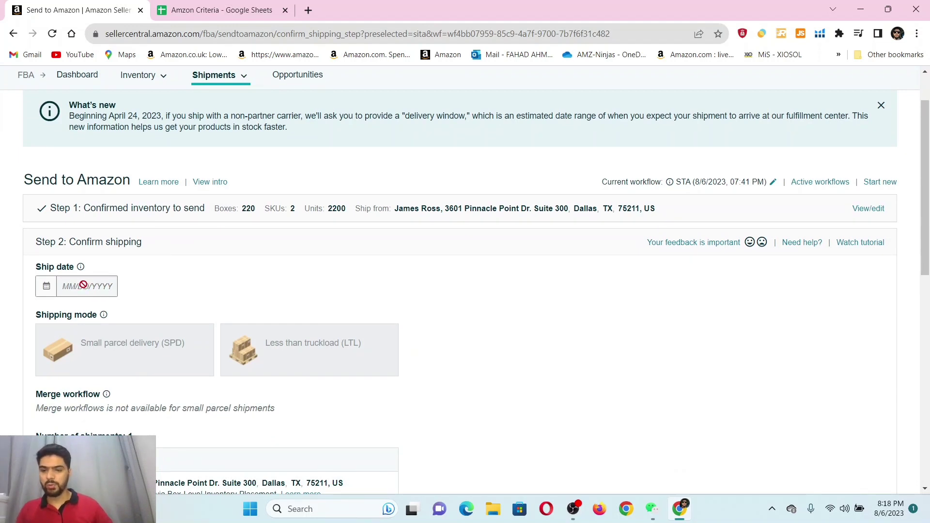
scroll(121, 305, "down", 4)
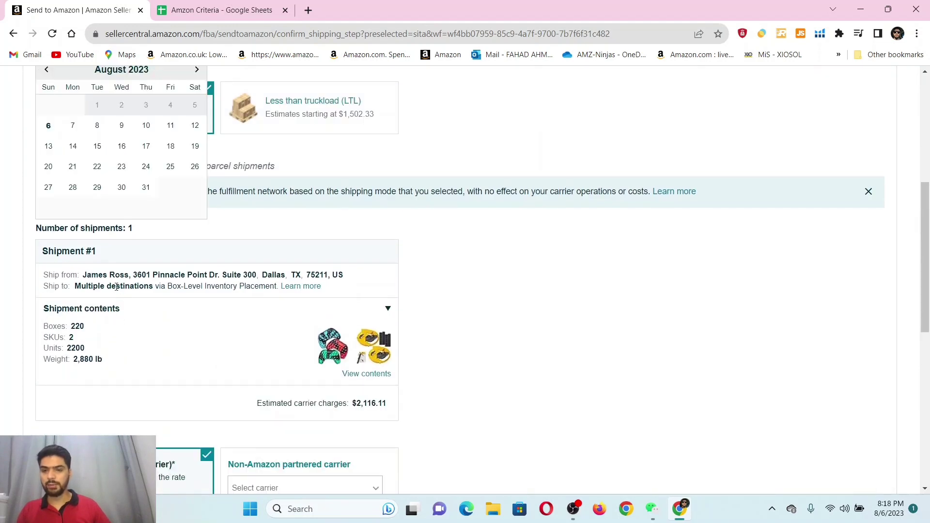
scroll(114, 291, "up", 3)
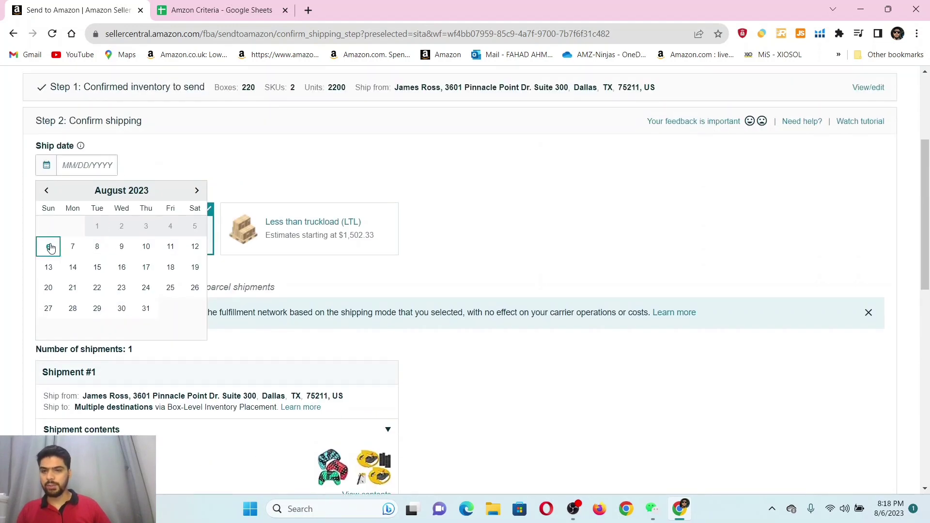
left_click(73, 246)
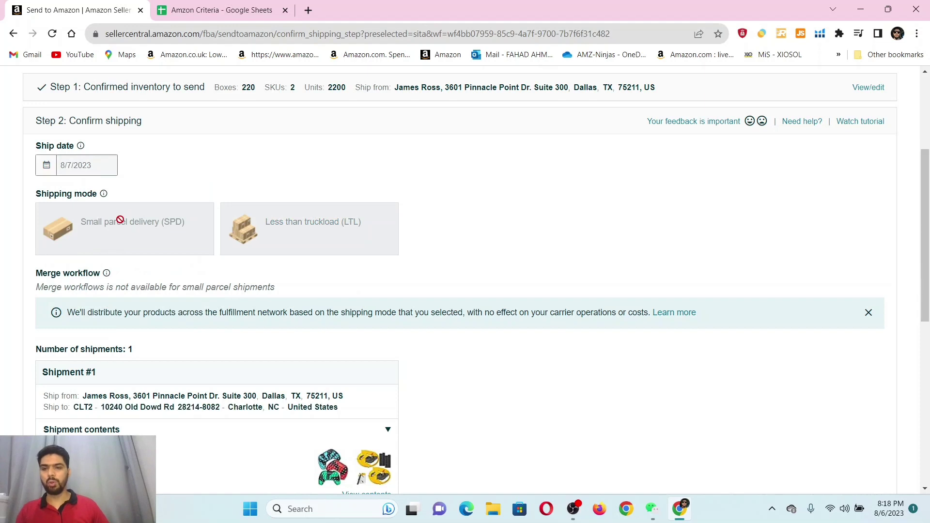
Step: Examine the shipment details and compare the cost estimates for small parcel delivery (SPD) and less than truckload (LTL)
scroll(130, 193, "down", 1)
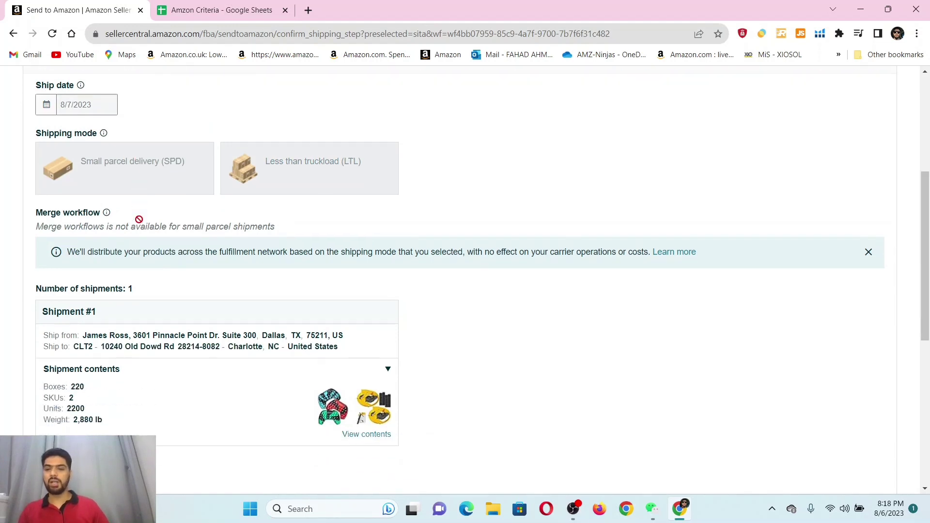
scroll(131, 281, "down", 2)
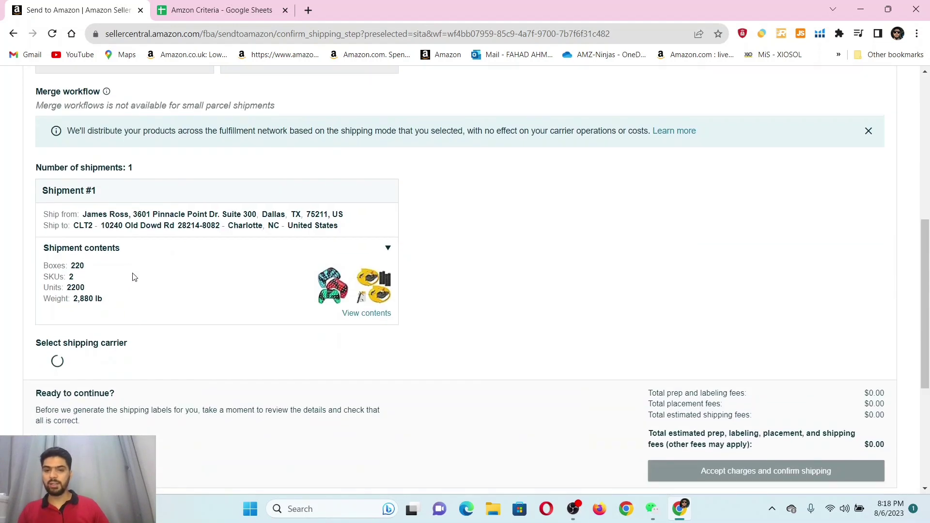
scroll(133, 246, "up", 2)
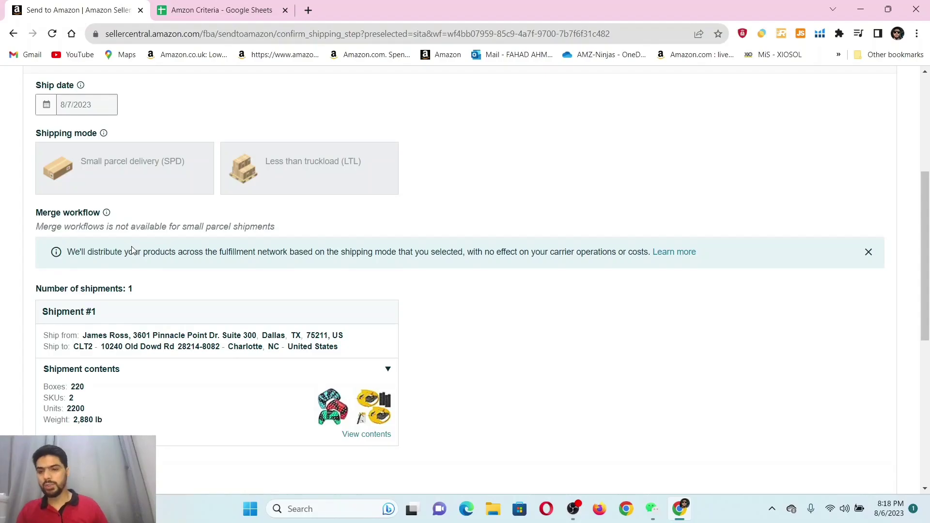
scroll(105, 327, "up", 2)
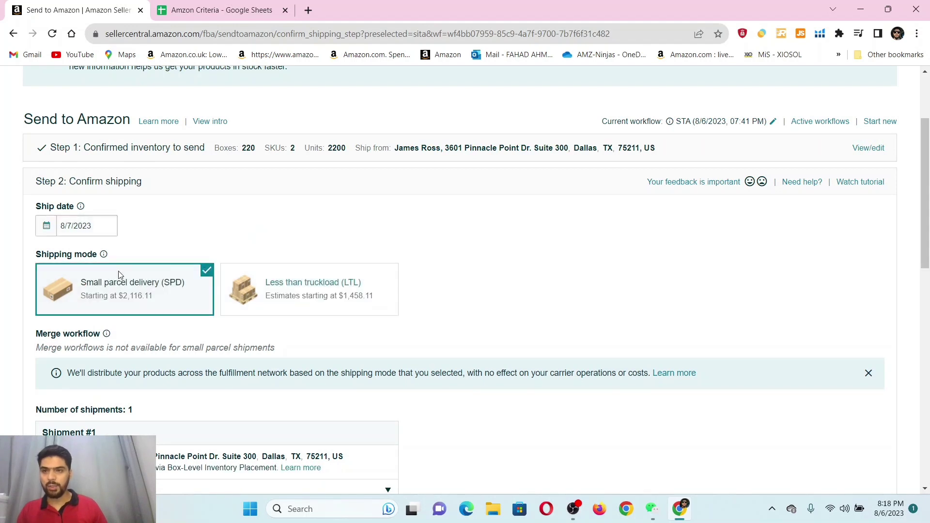
scroll(120, 275, "down", 2)
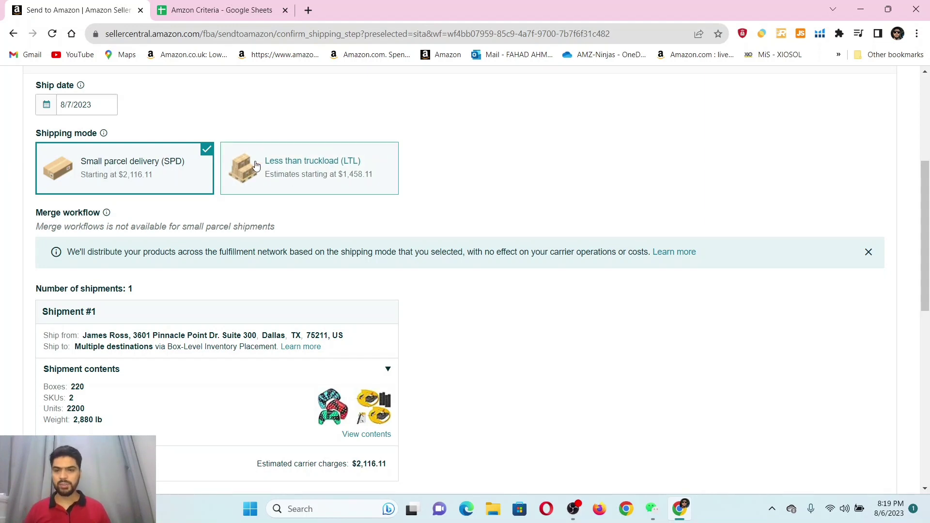
scroll(256, 166, "up", 5, "ctrl")
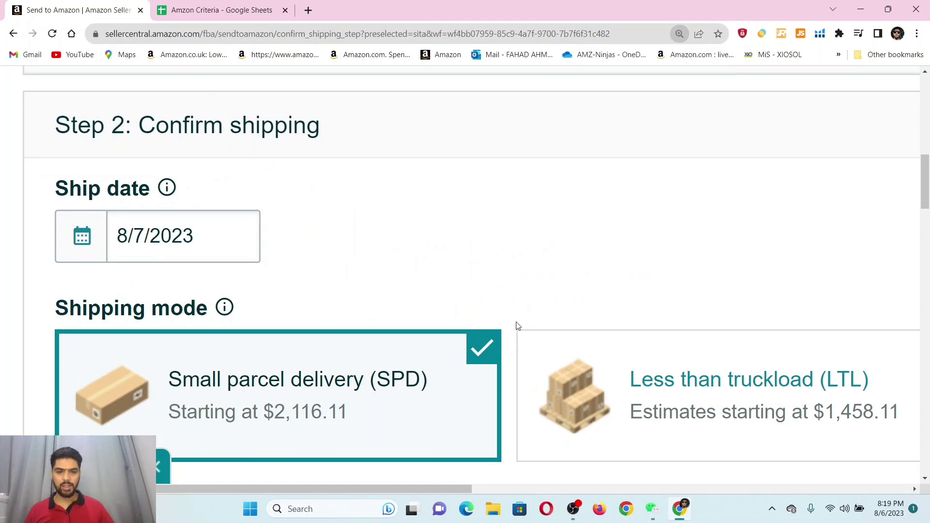
scroll(517, 326, "right", 2)
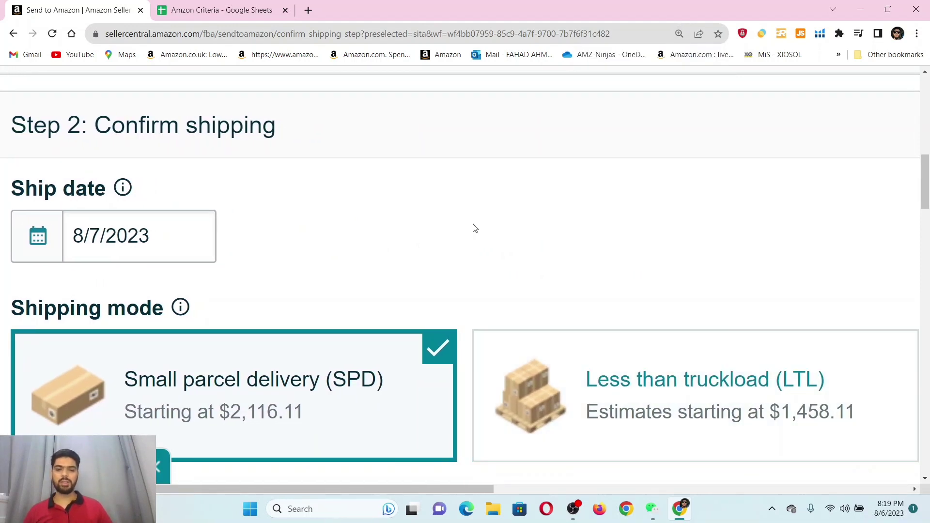
key("ctrl+minus")
key("ctrl+minus")
key("ctrl+minus")
key("ctrl+minus")
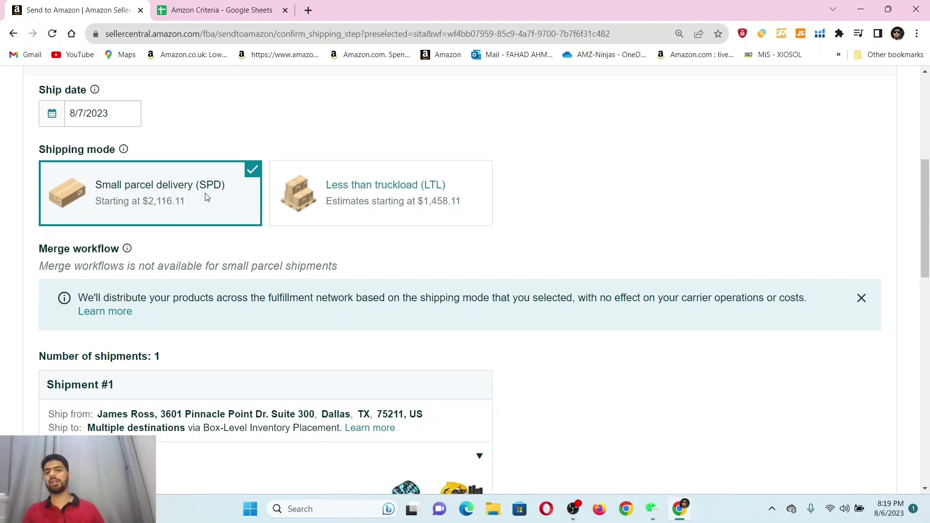
key("ctrl+minus")
key("ctrl+minus")
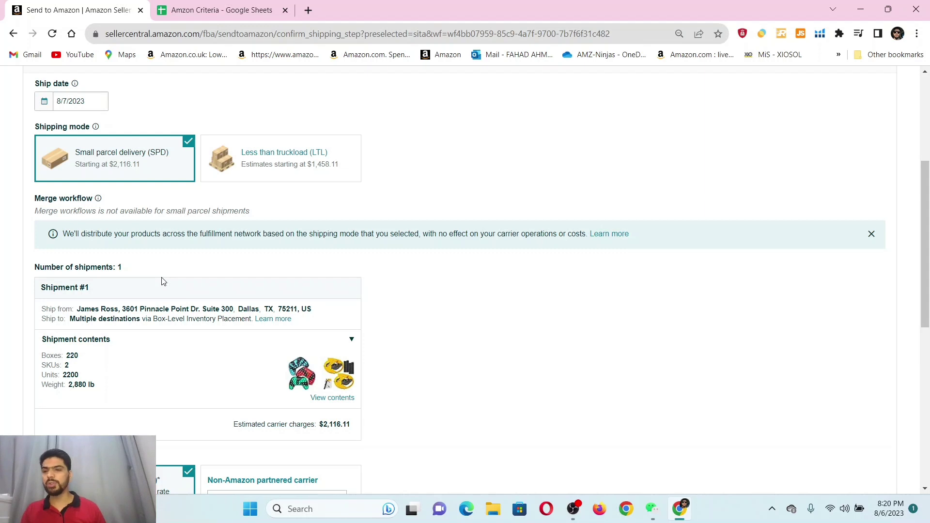
Step: Check which non-Amazon partnered carriers are offered as alternatives to the UPS partnered carrier
scroll(89, 264, "down", 3)
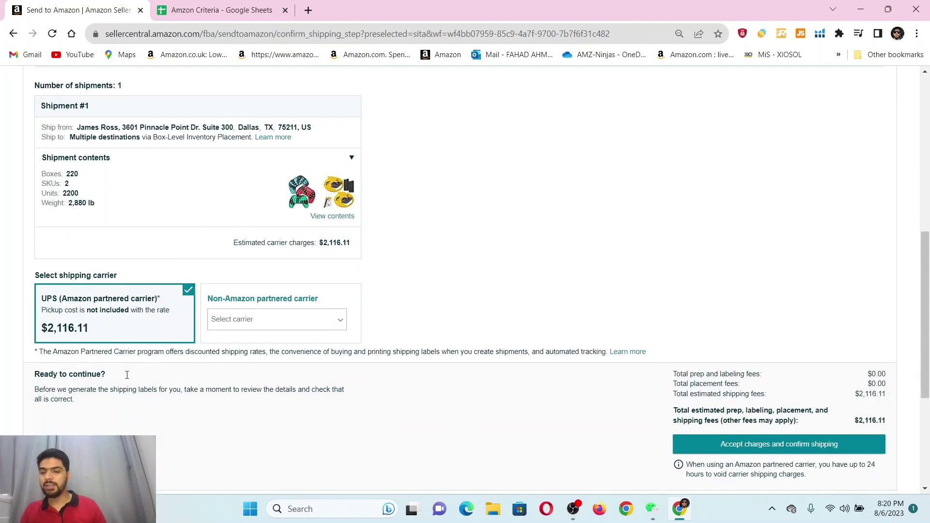
left_click(235, 299)
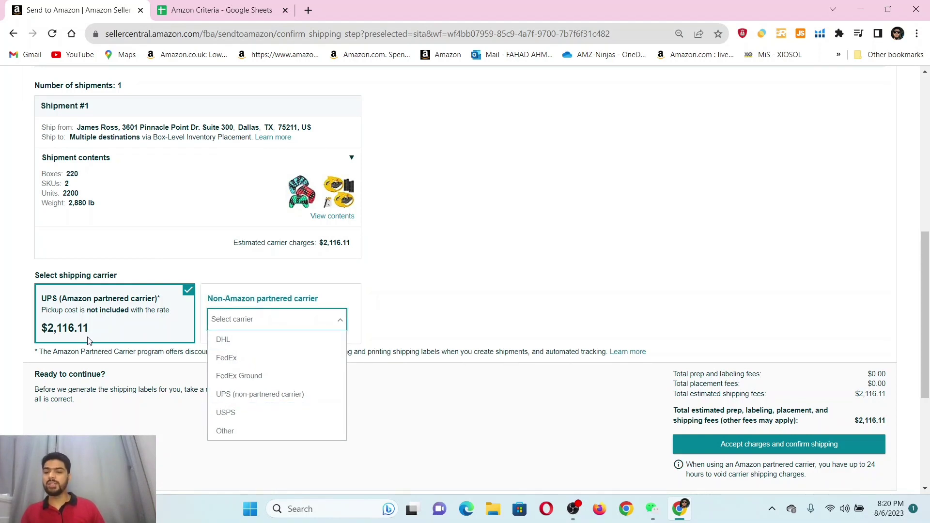
left_click(502, 291)
scroll(501, 291, "up", 1)
scroll(259, 336, "up", 4)
scroll(242, 320, "down", 5)
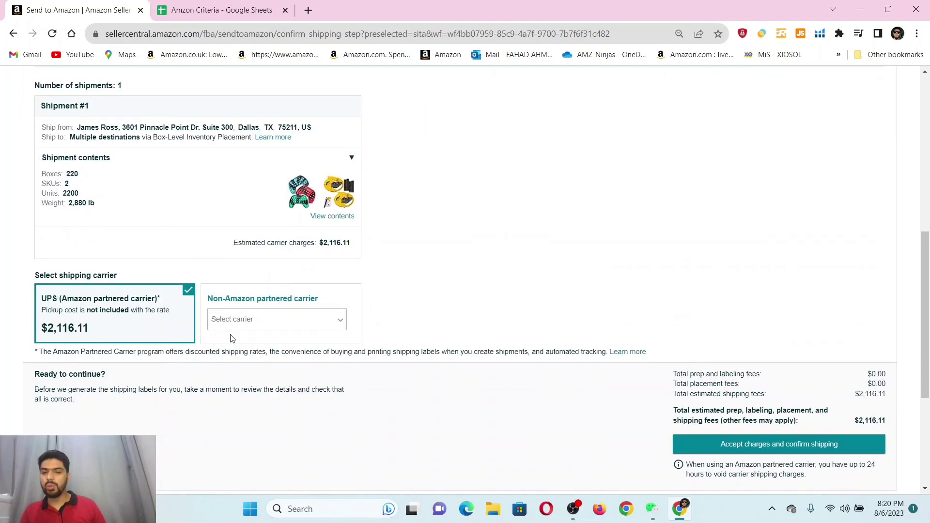
Step: Try UPS (non-partnered carrier) as the shipping carrier and review how the shipments are split
left_click(229, 318)
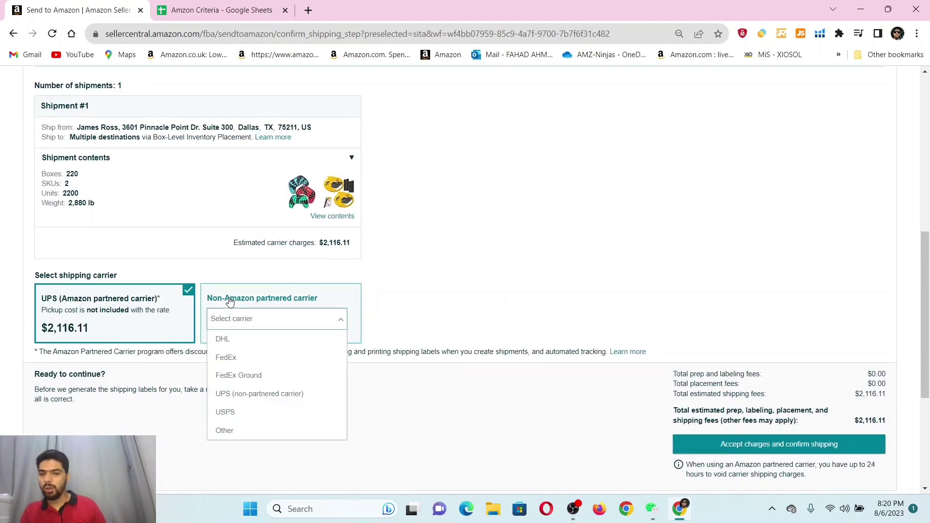
left_click(250, 395)
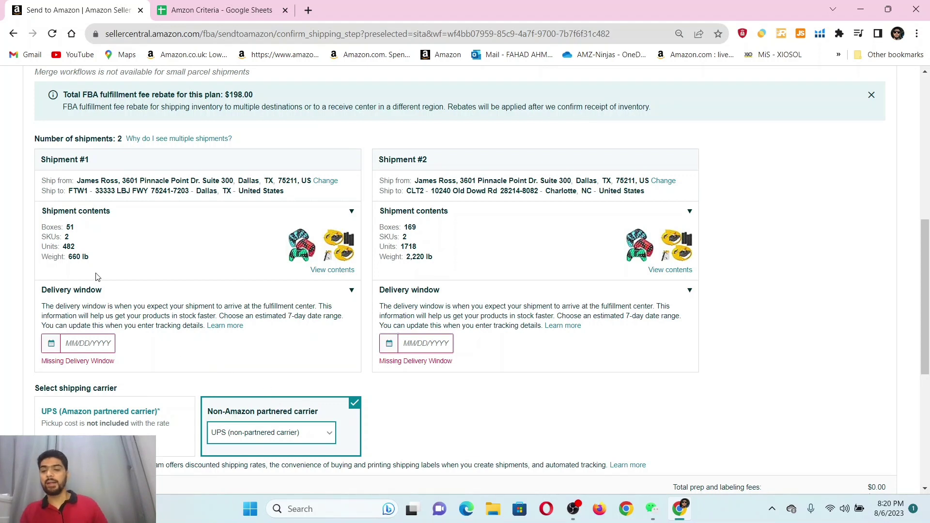
scroll(96, 276, "down", 1)
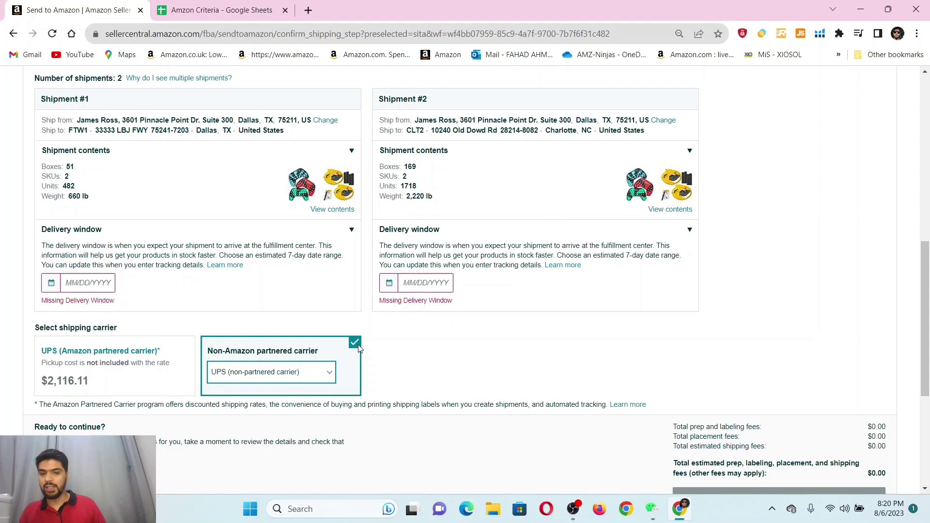
scroll(310, 235, "up", 1)
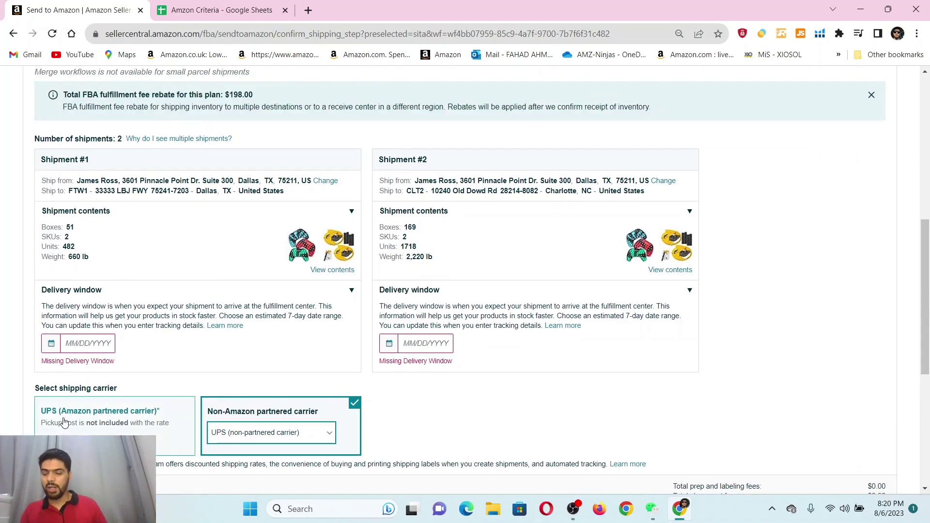
Step: Switch the shipping carrier back to UPS (Amazon partnered carrier) and review the shipment details
left_click(78, 413)
scroll(174, 329, "up", 2)
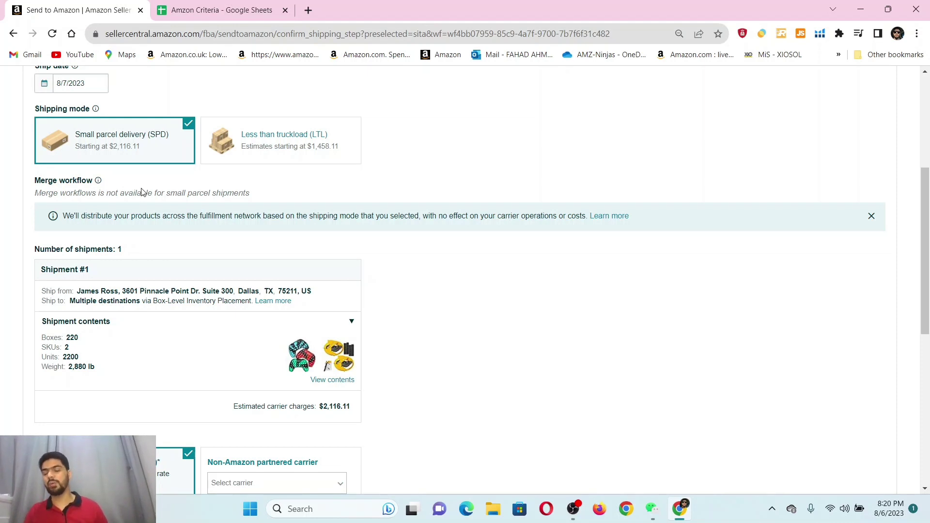
scroll(112, 310, "down", 1)
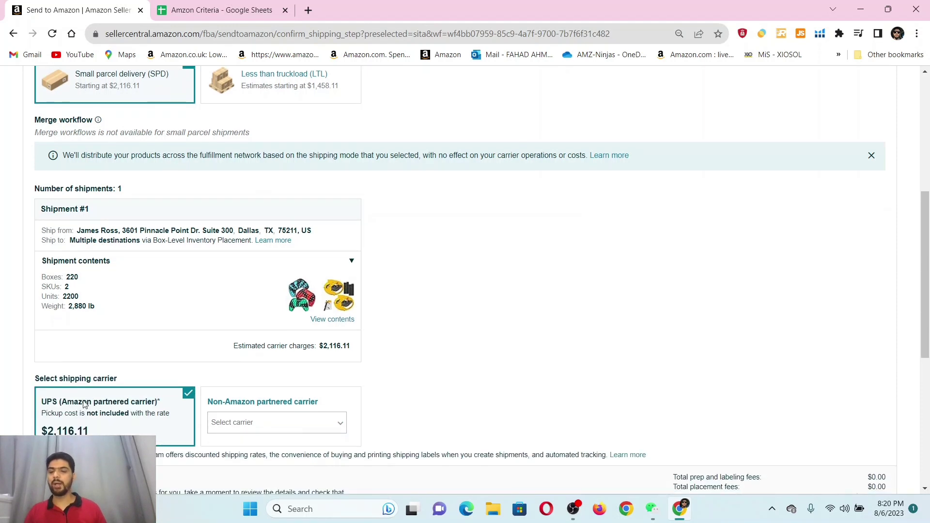
scroll(138, 249, "up", 2)
scroll(138, 248, "up", 1)
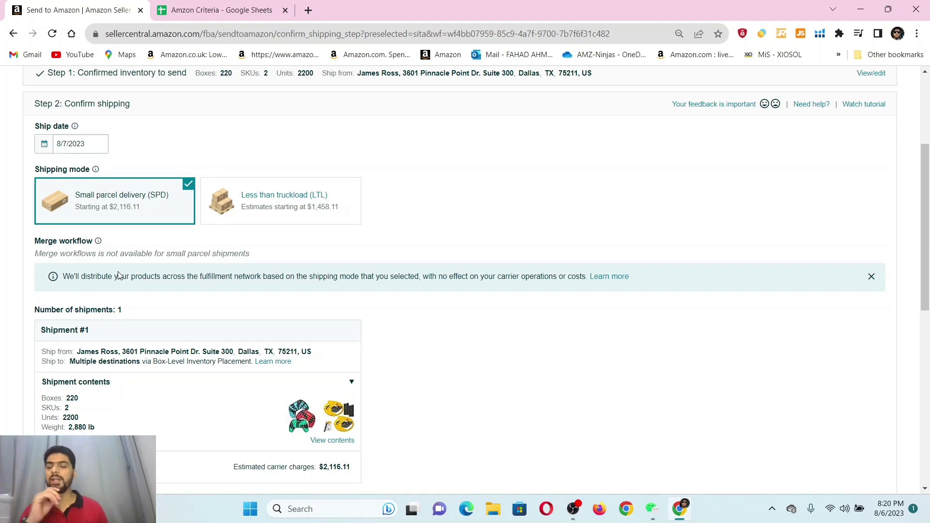
Step: Set the shipping mode to less than truckload (LTL) and review the resulting shipments
scroll(78, 305, "down", 1)
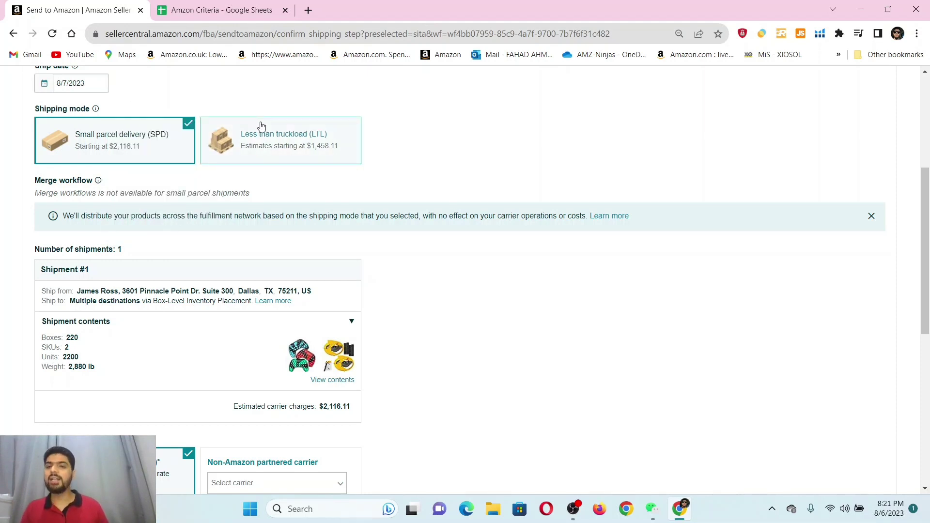
left_click(262, 126)
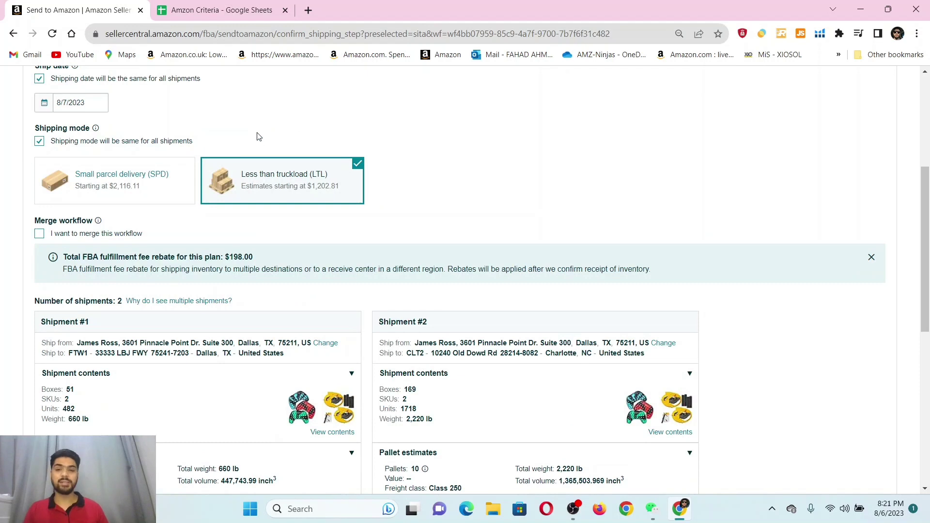
scroll(246, 182, "down", 1)
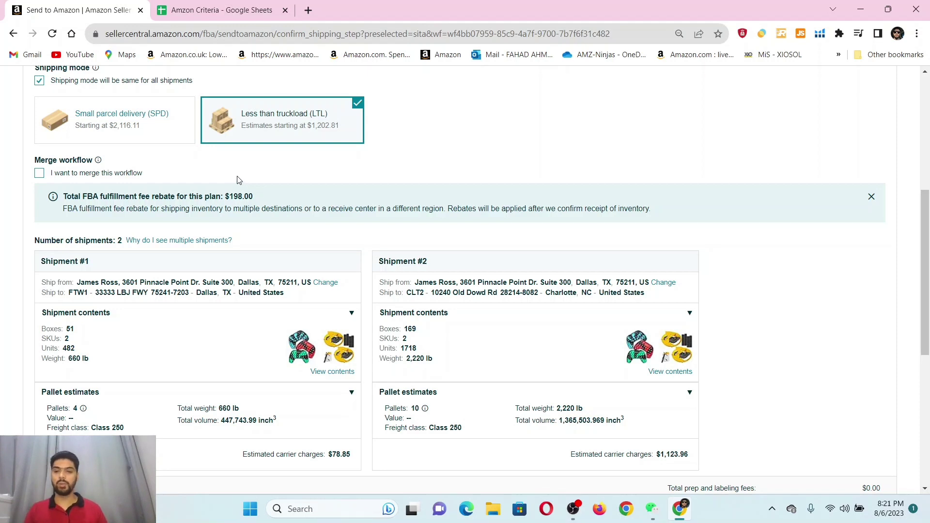
scroll(148, 250, "down", 1)
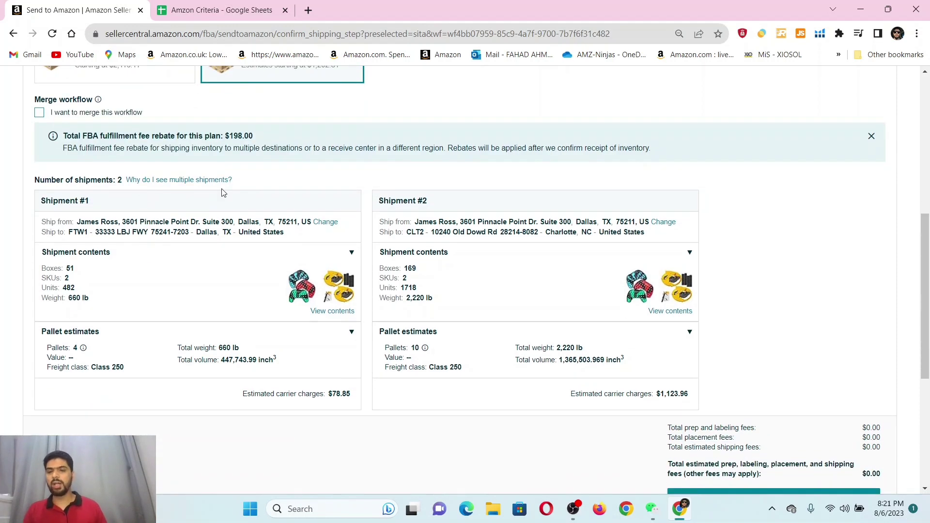
scroll(223, 203, "up", 2)
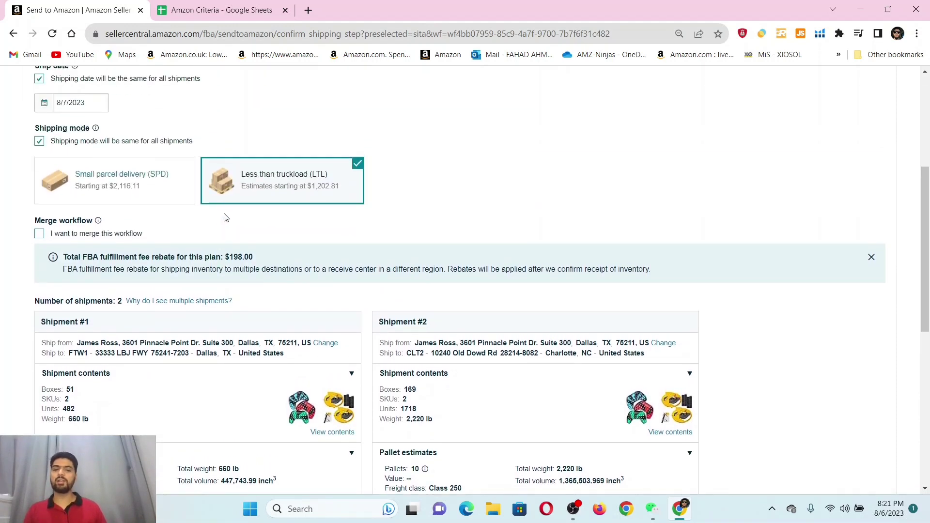
Step: Examine the fulfillment fee rebate, pallet estimates and carrier charges of both shipments alongside the LTL cost estimate
scroll(225, 216, "down", 1)
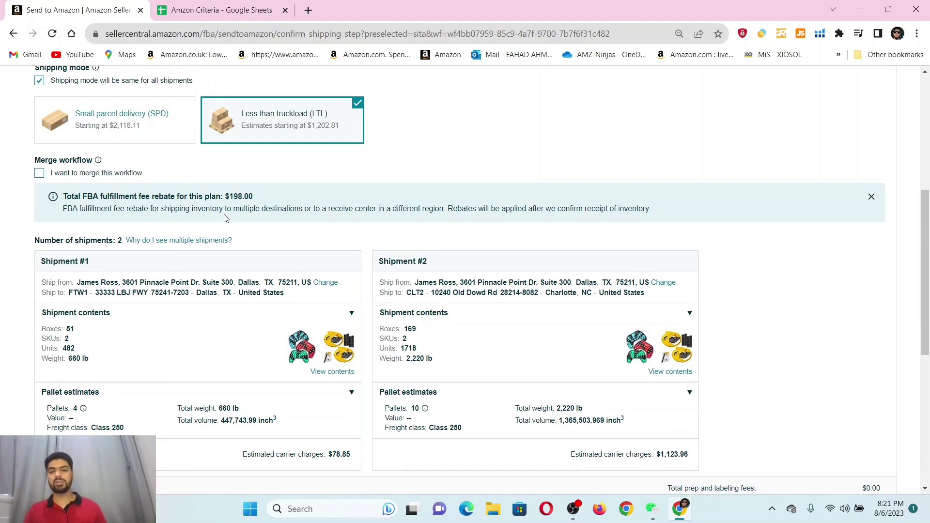
scroll(243, 380, "down", 1)
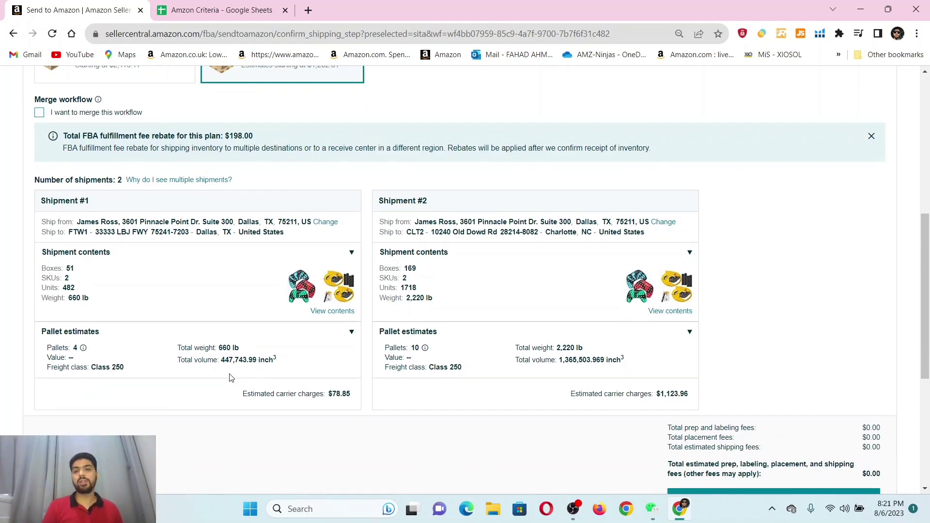
scroll(231, 379, "up", 1)
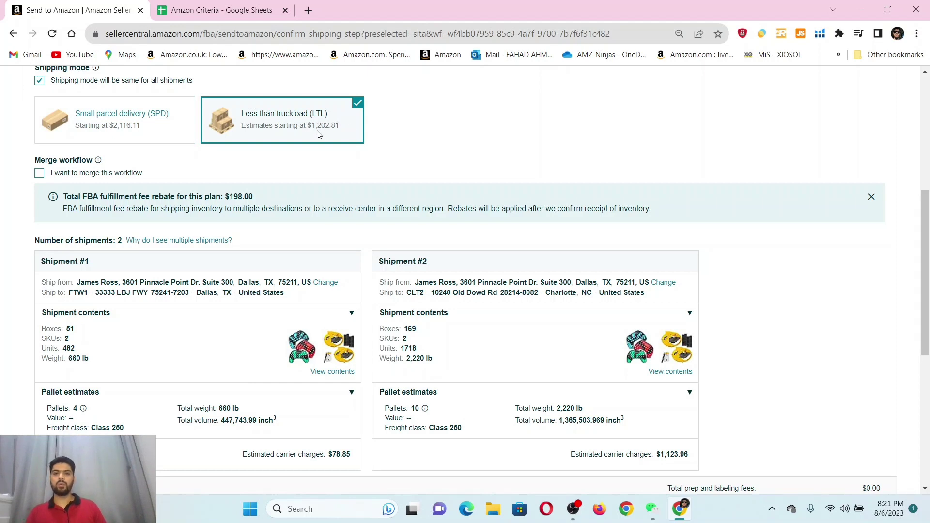
scroll(636, 212, "down", 1)
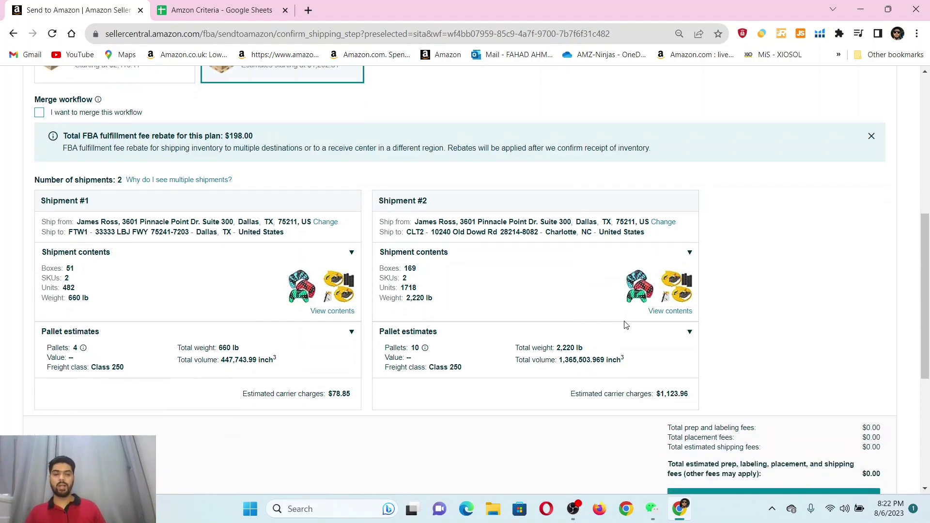
scroll(577, 289, "down", 2)
scroll(356, 277, "up", 3)
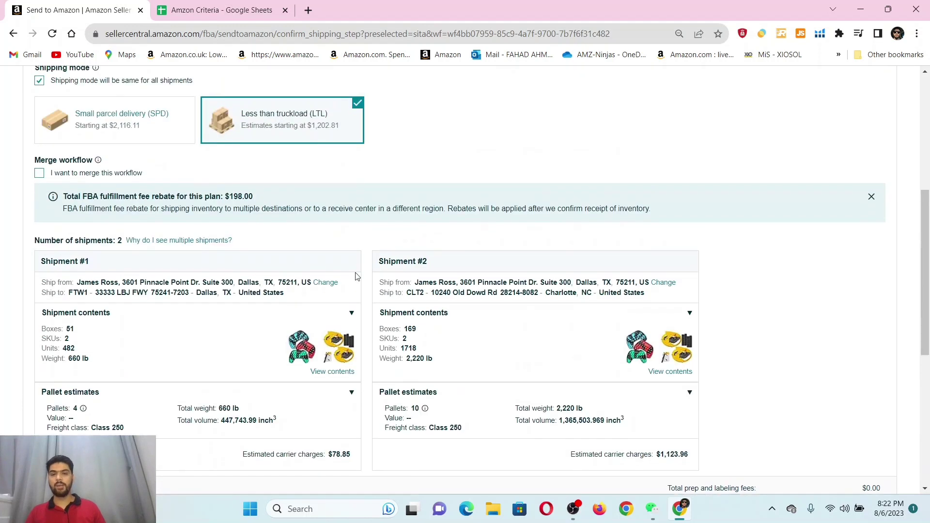
scroll(356, 276, "up", 1)
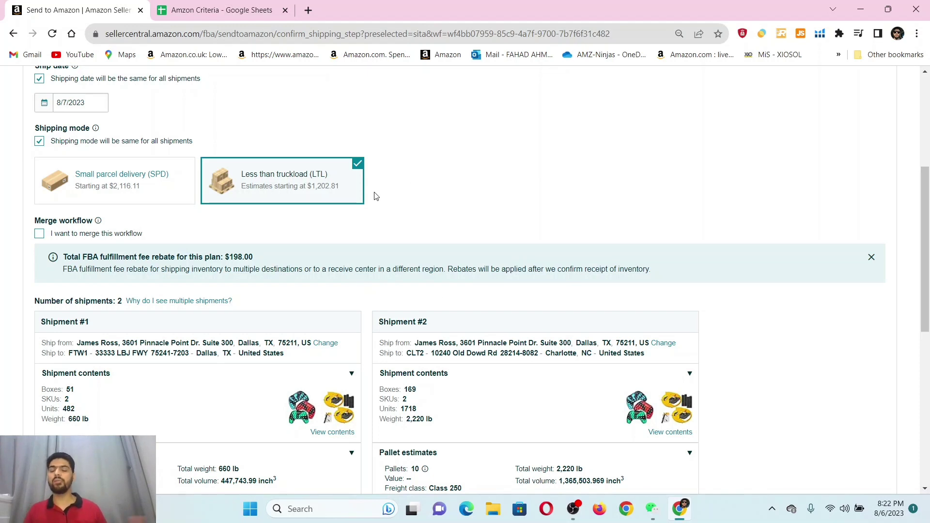
scroll(270, 193, "down", 1)
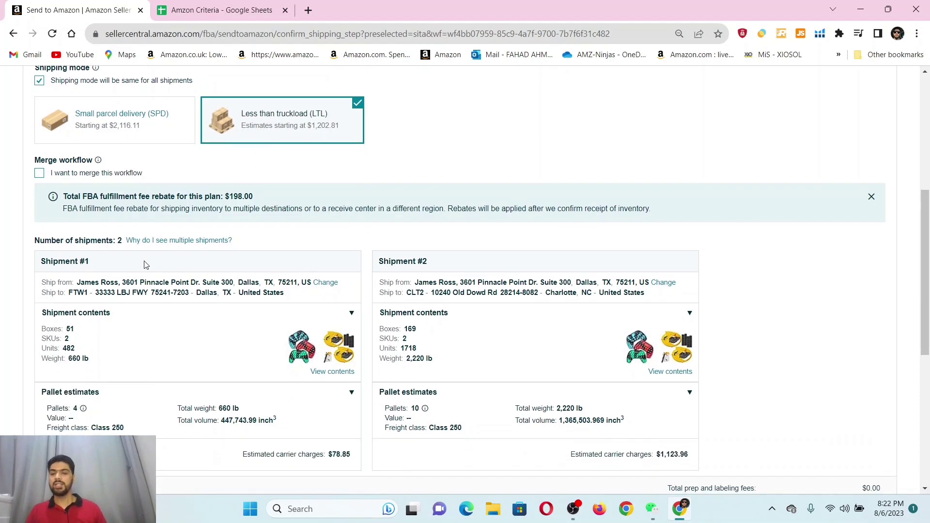
Step: Compare the ship-to destinations and contents of Shipment #1 and Shipment #2
left_click_drag(68, 297, 291, 293)
left_click_drag(408, 292, 655, 300)
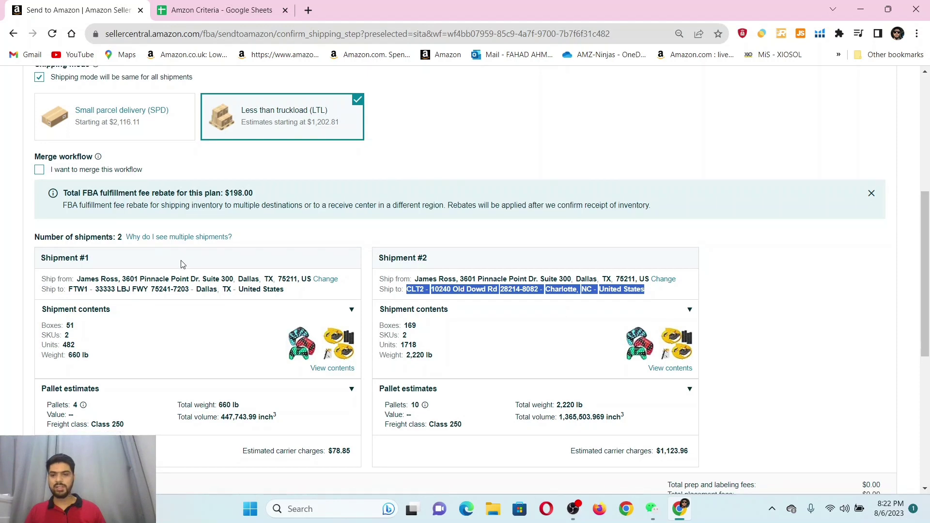
scroll(121, 267, "down", 1)
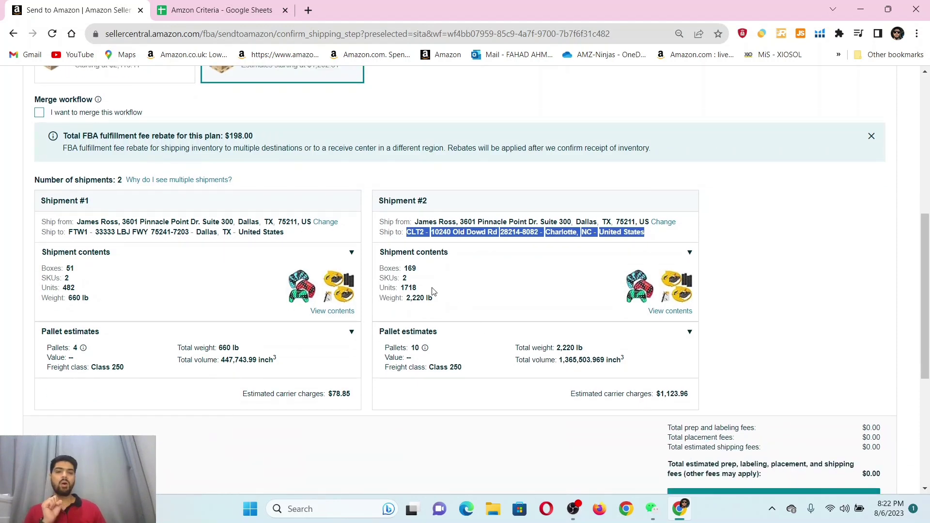
left_click_drag(481, 315, 438, 302)
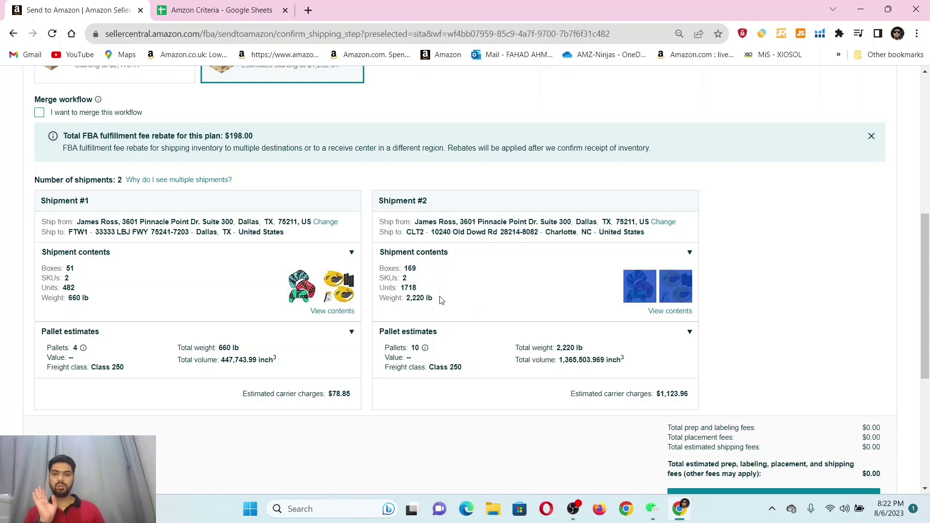
scroll(502, 290, "down", 1)
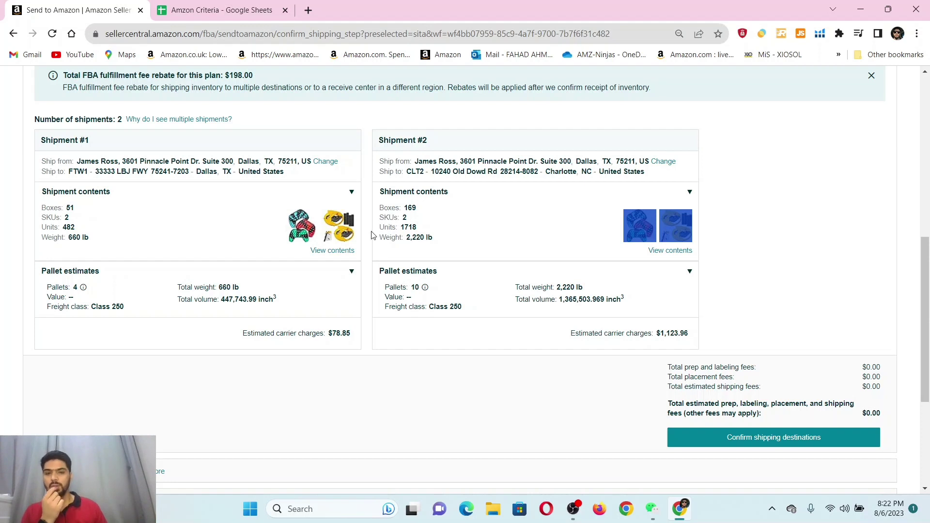
Step: Reopen the confirmed inventory in Step 1 and view the saved ship-from addresses without choosing another one
scroll(372, 235, "up", 3)
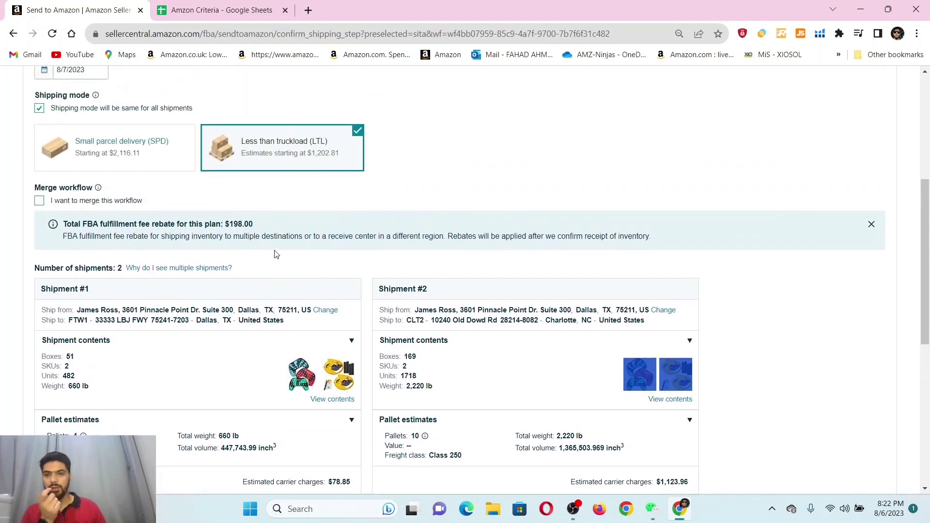
scroll(291, 257, "up", 6)
left_click(870, 248)
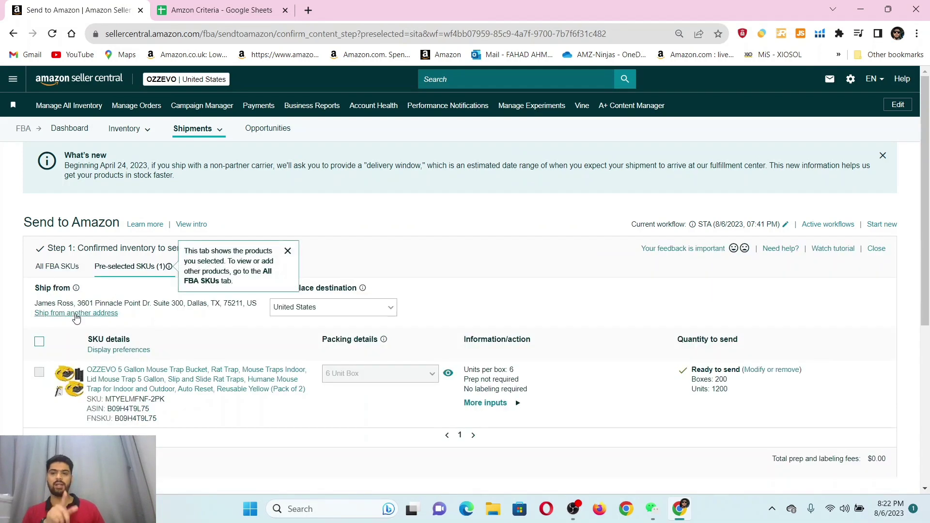
left_click(76, 313)
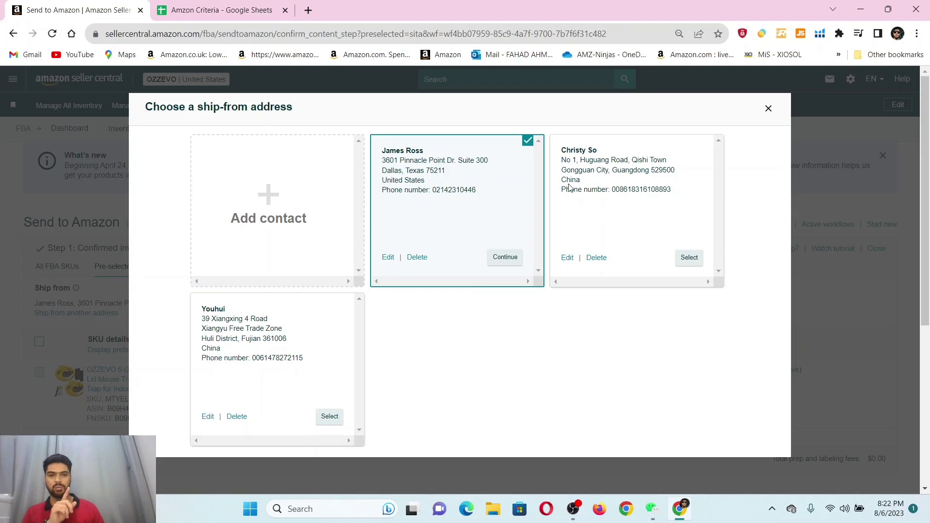
left_click(770, 110)
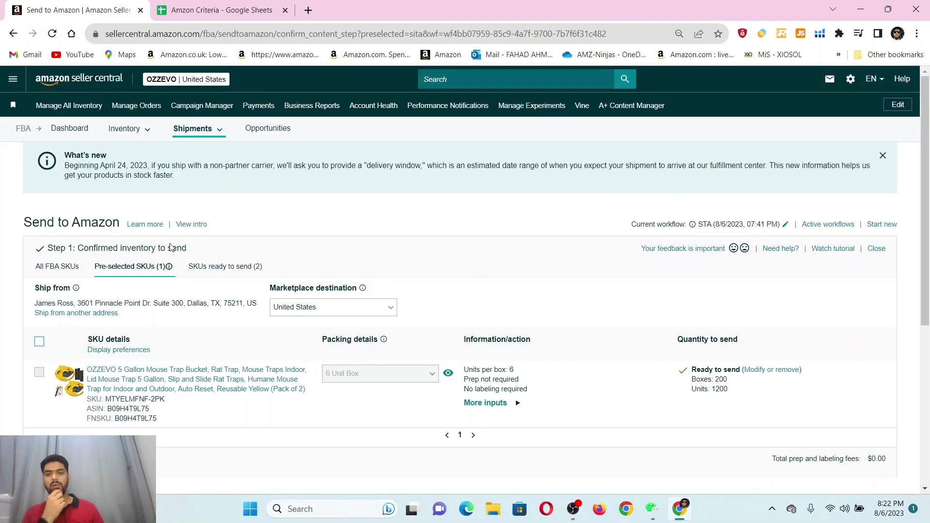
Step: Return to Step 2: Confirm shipping and set the ship date for all shipments to 8/7/2023
scroll(171, 249, "down", 2)
scroll(204, 254, "down", 4)
scroll(843, 160, "up", 3)
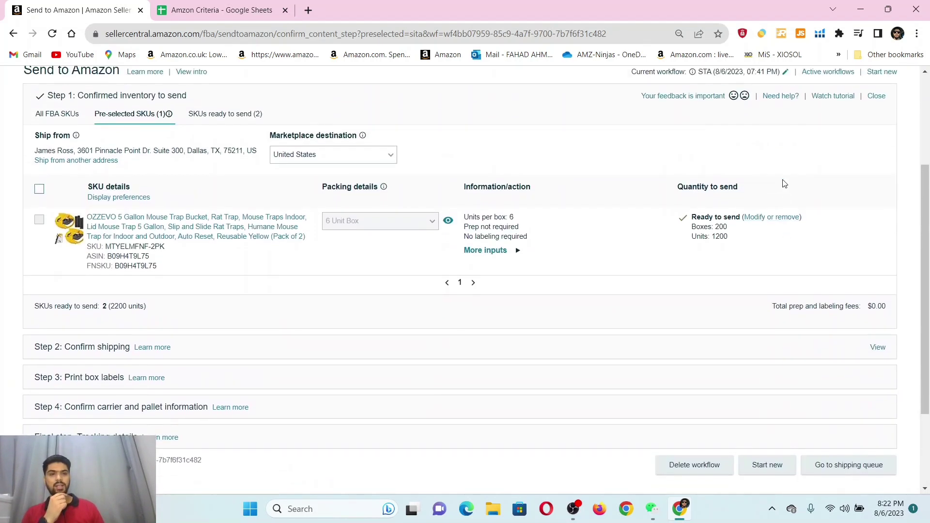
left_click(876, 350)
scroll(222, 312, "down", 5)
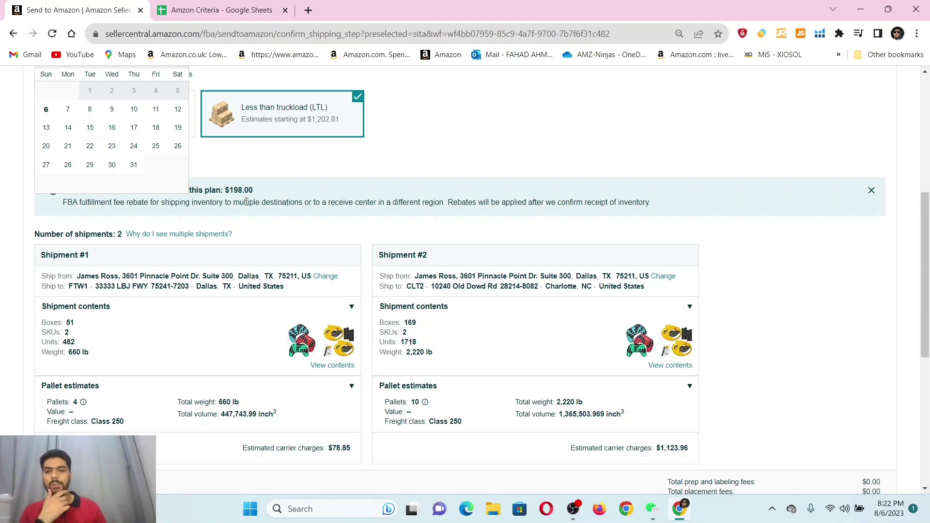
scroll(246, 202, "up", 1)
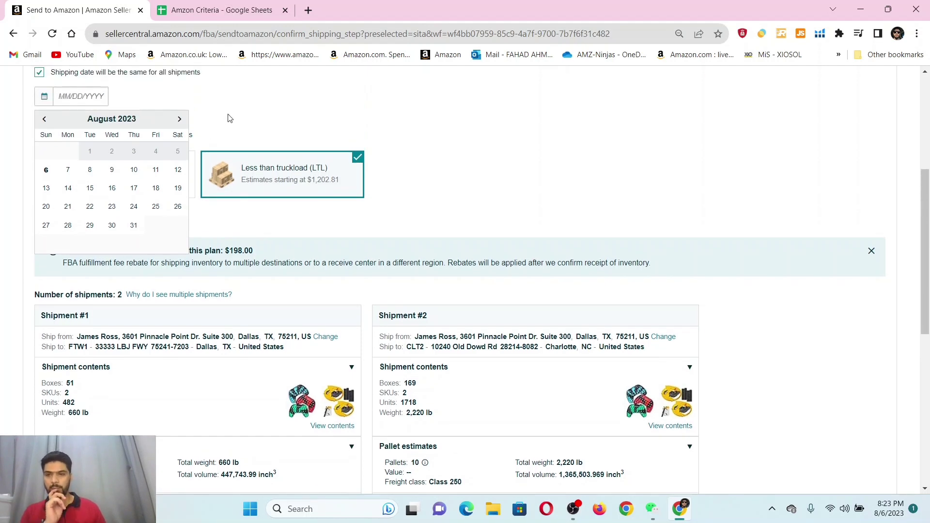
left_click(68, 169)
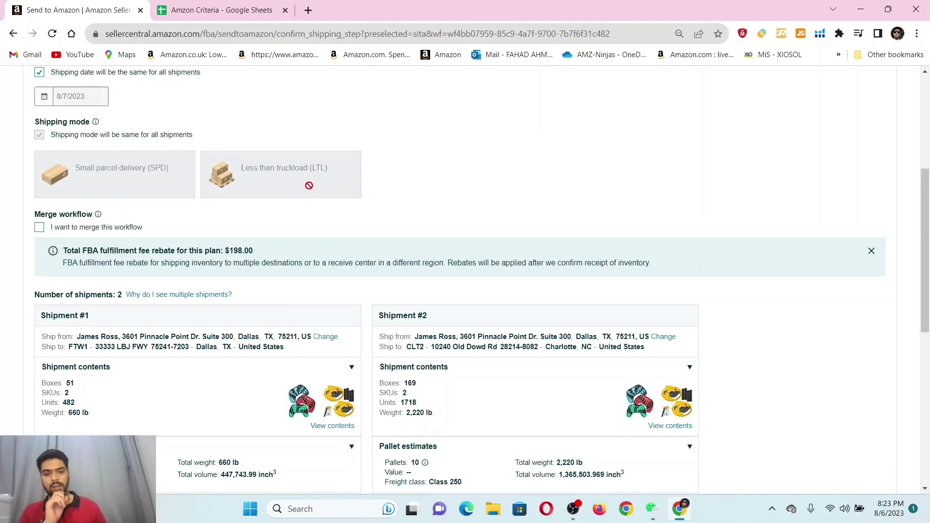
scroll(310, 189, "down", 2)
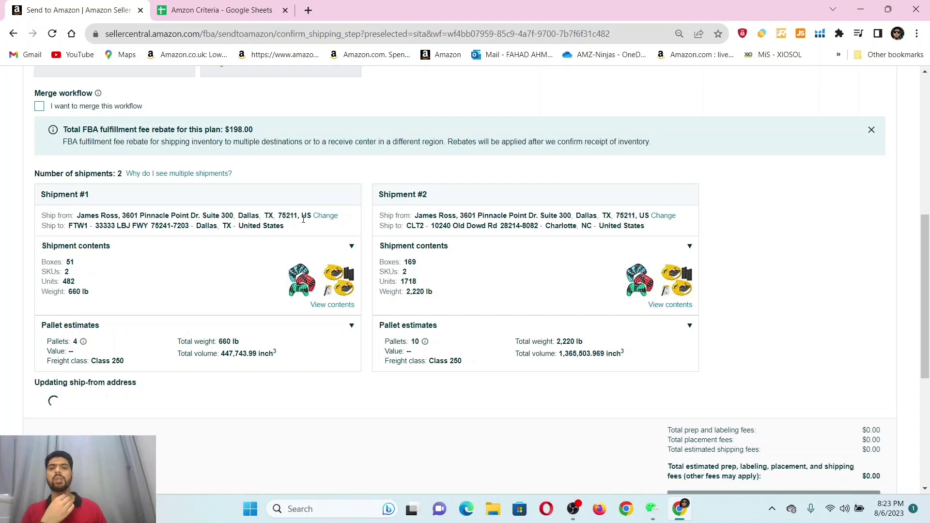
Step: Examine the recalculated plan's shipping mode prices, destination, shipment contents, pallet estimates and total estimated fees
scroll(303, 218, "up", 1)
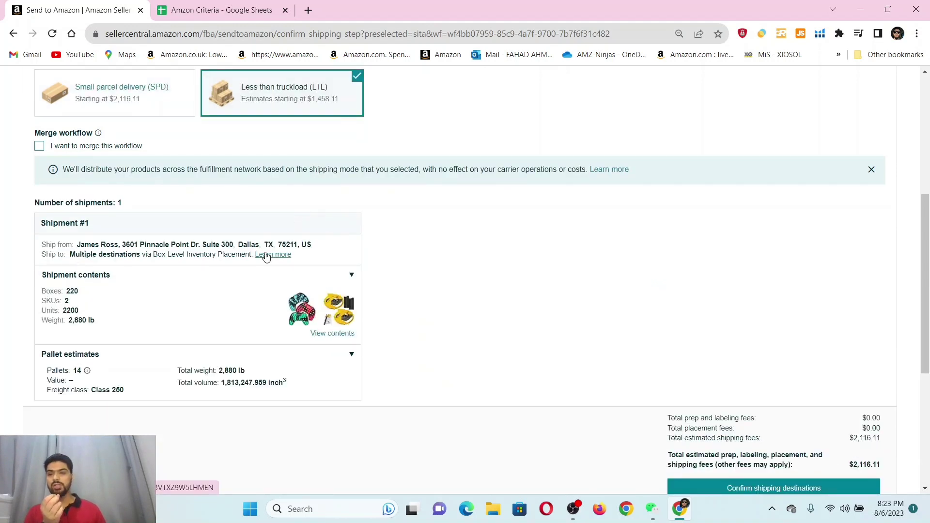
scroll(227, 267, "up", 2)
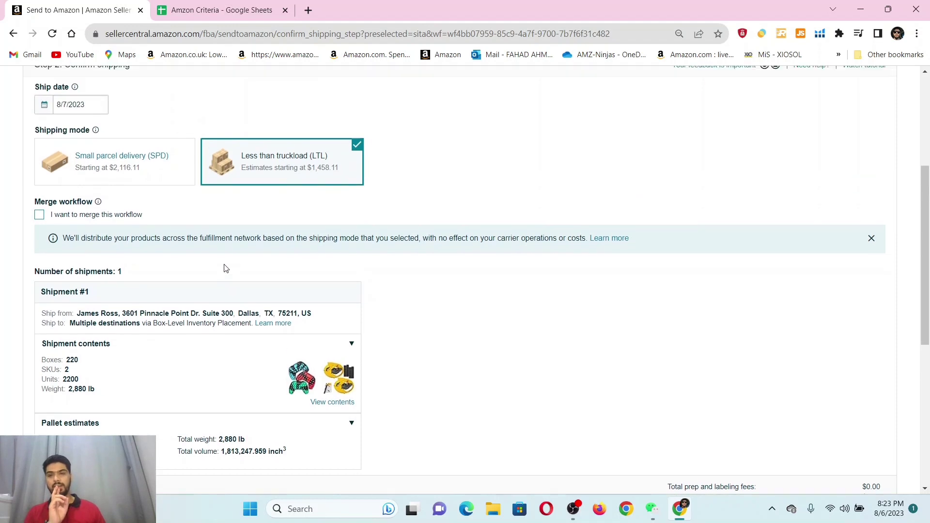
scroll(224, 268, "up", 2)
scroll(98, 187, "down", 4)
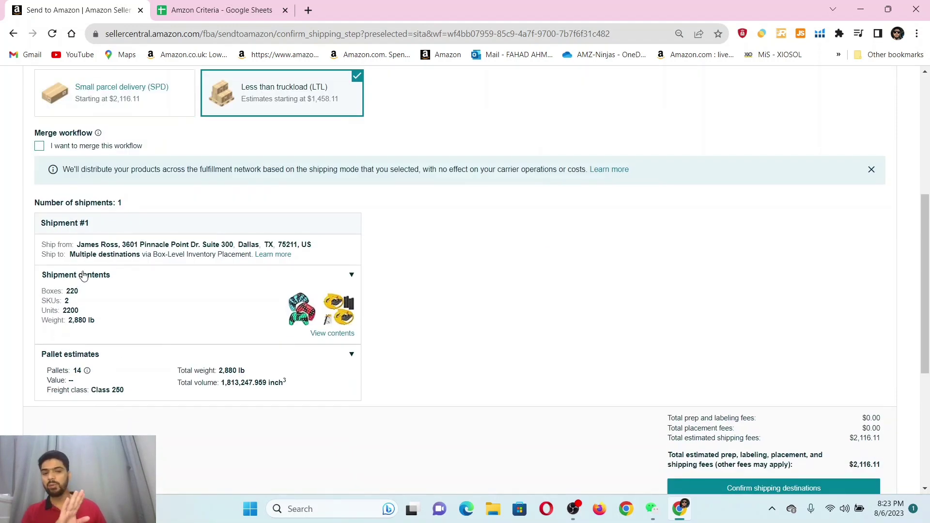
scroll(96, 271, "down", 2)
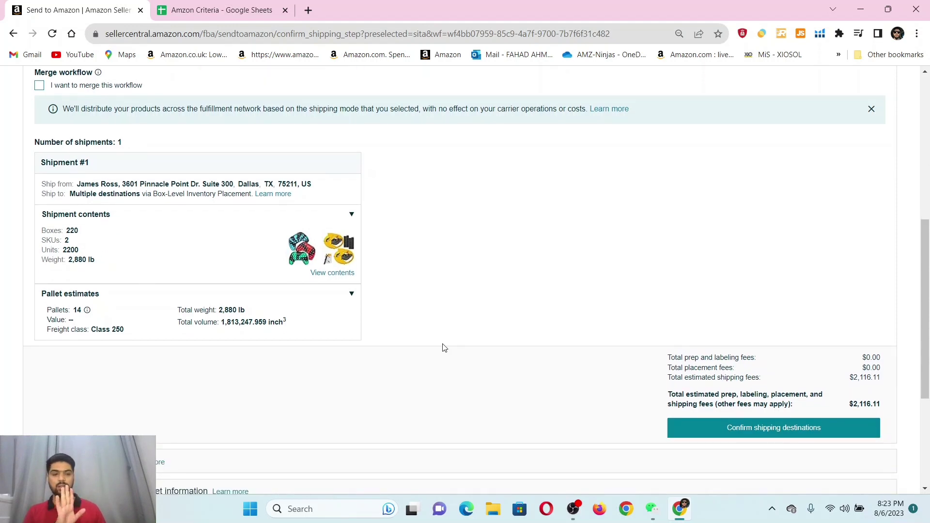
scroll(162, 273, "up", 7)
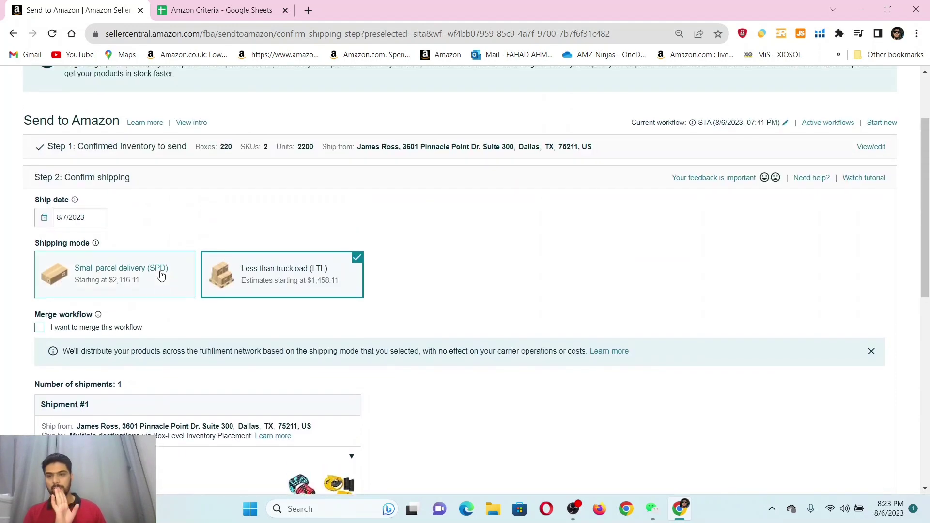
scroll(92, 364, "down", 3)
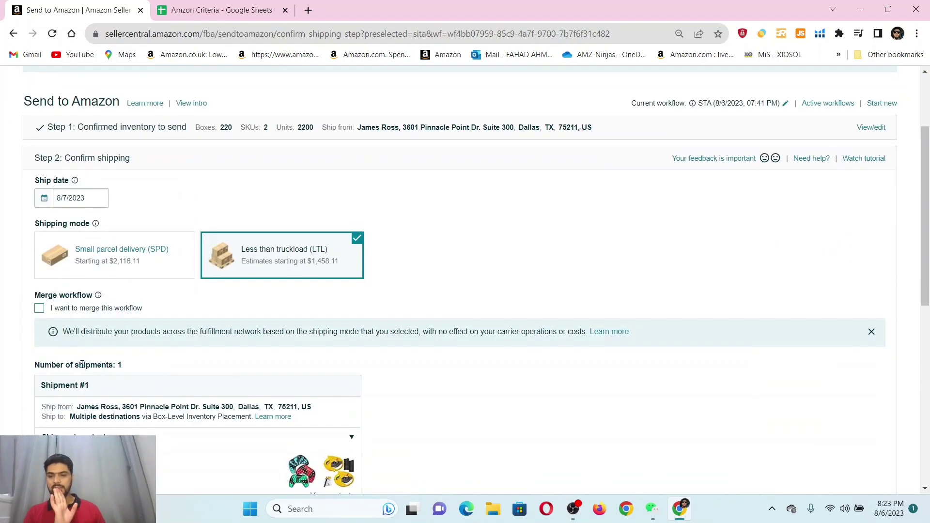
scroll(92, 364, "down", 1)
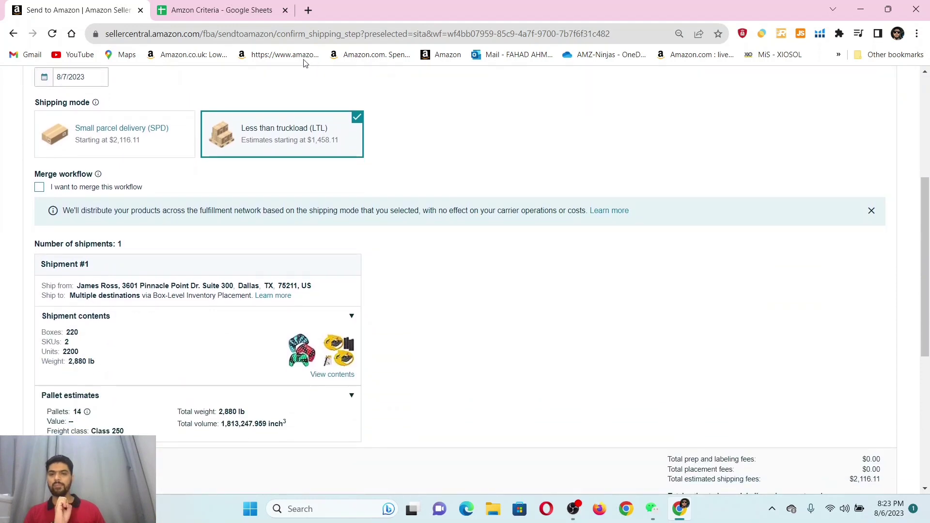
Step: Switch the shipping mode to small parcel delivery and back to less than truckload, and set the ship date to 8/8/2023
left_click(159, 128)
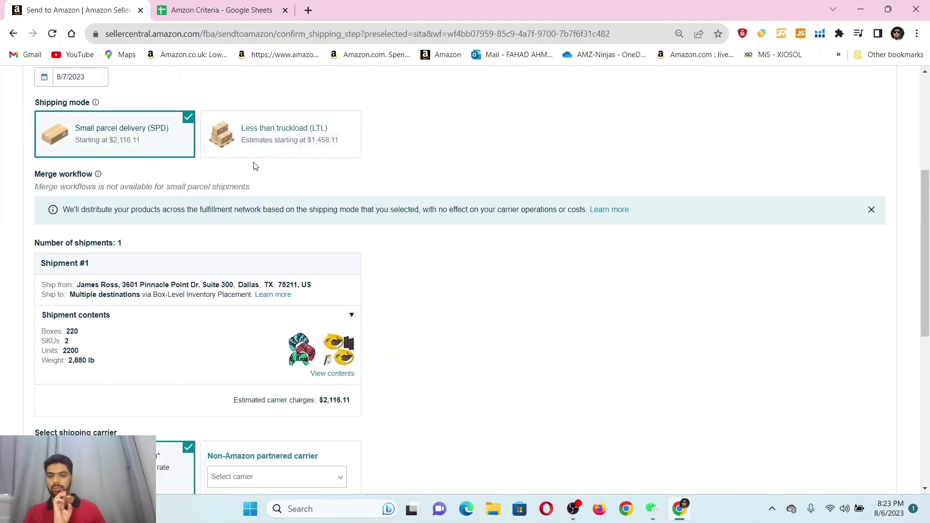
left_click(256, 139)
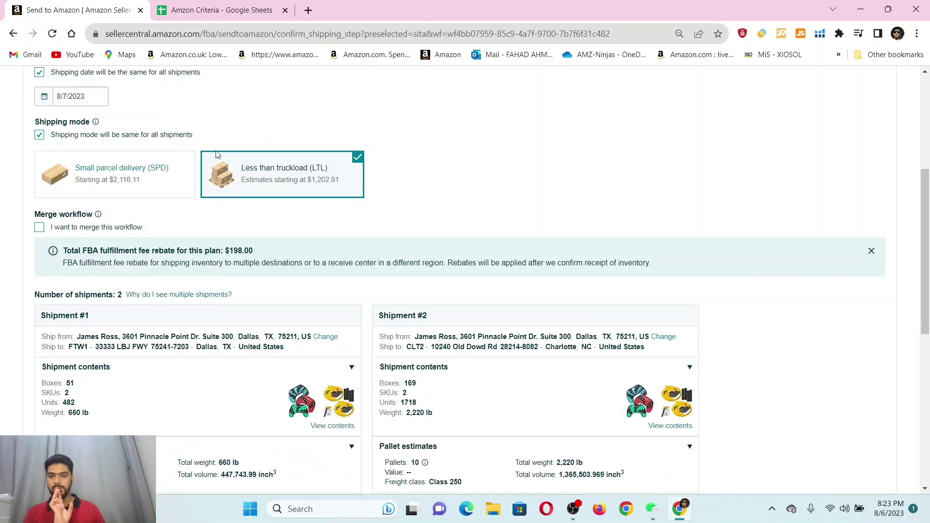
left_click(70, 97)
left_click(90, 170)
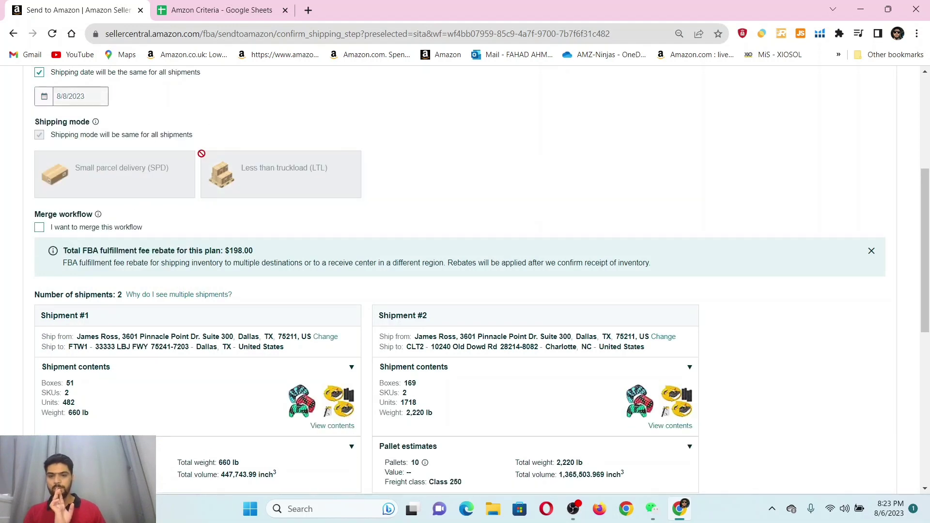
Step: Review how the new ship date affects the number of shipments, destination, pallet estimates and LTL cost estimate
scroll(202, 154, "down", 3)
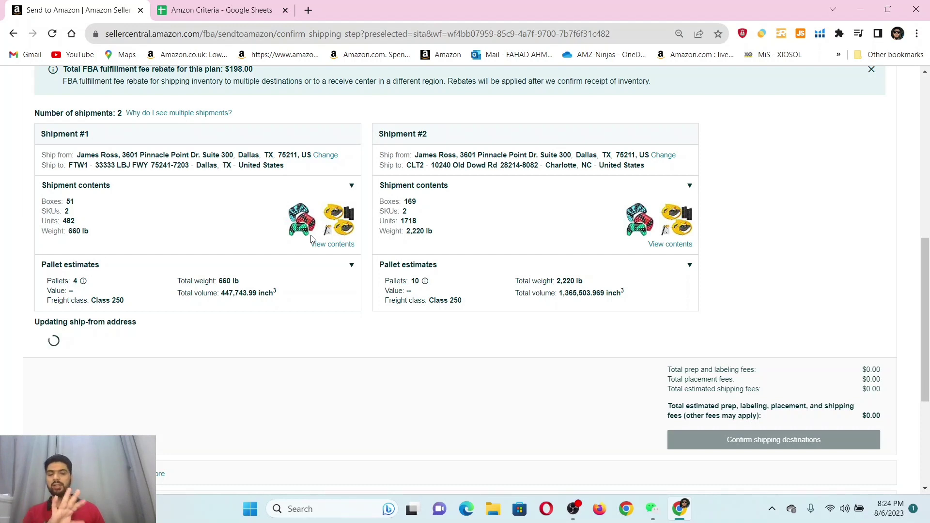
scroll(311, 239, "up", 1)
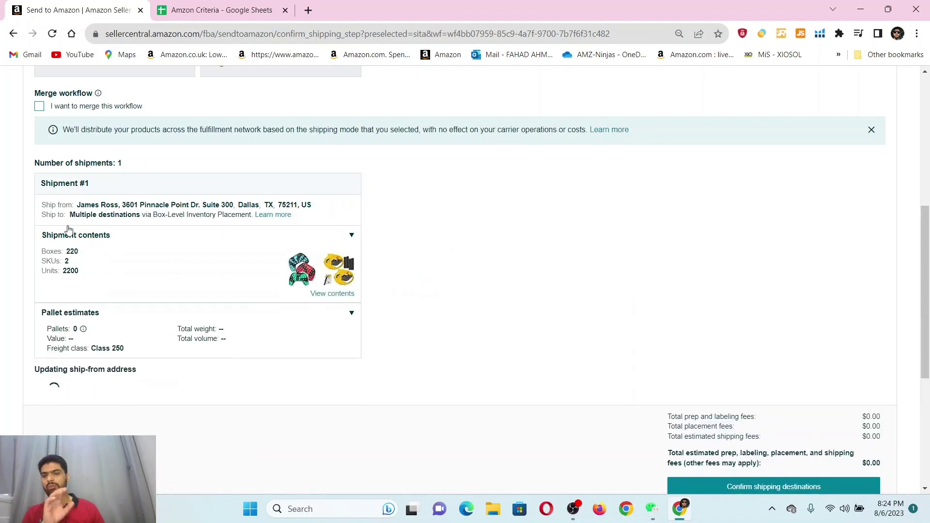
scroll(96, 225, "up", 2)
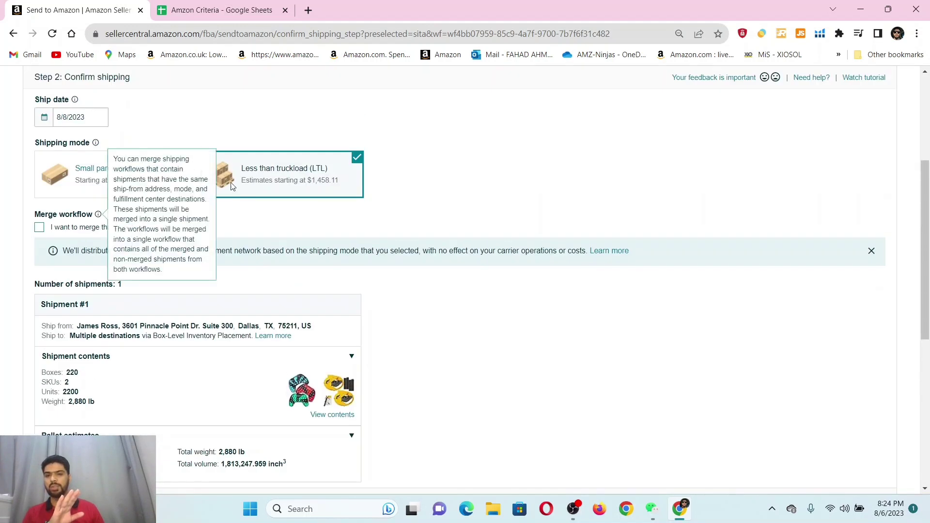
scroll(89, 261, "down", 2)
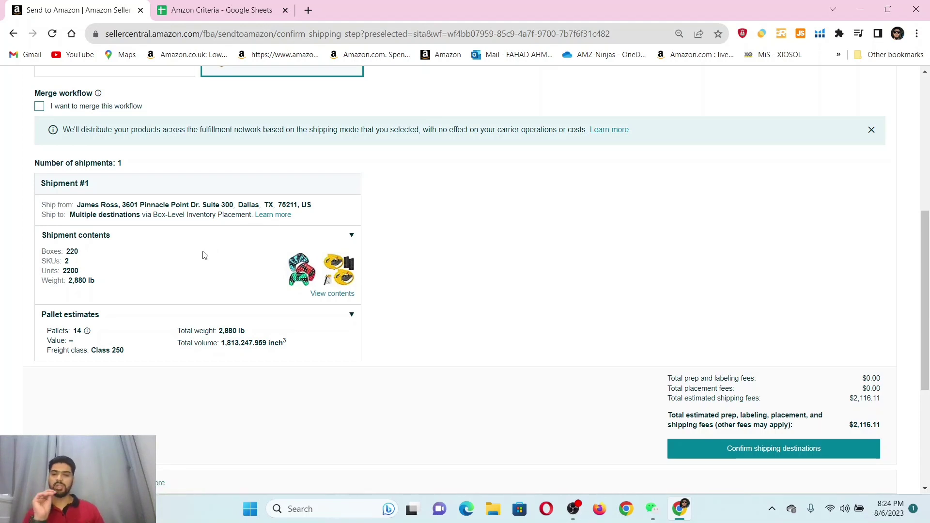
scroll(191, 251, "up", 2)
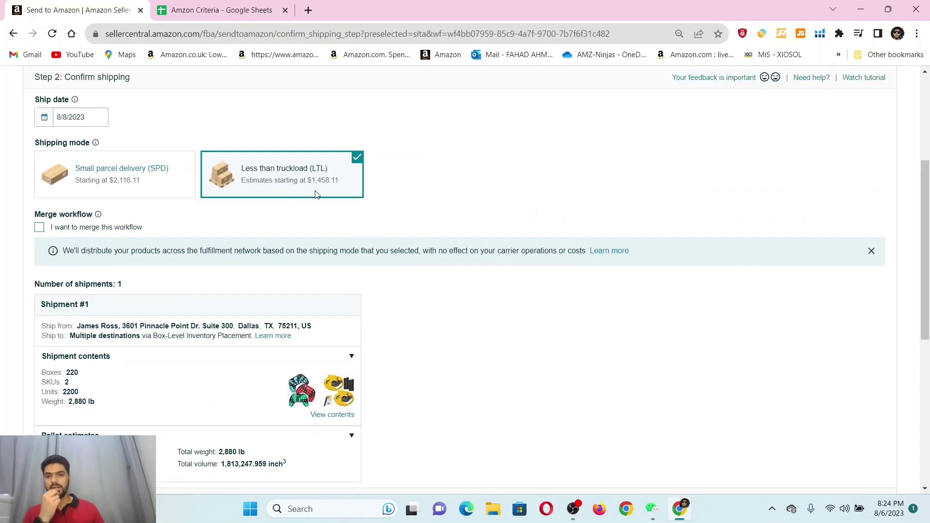
Step: Set the ship date to 8/6/2023 and check the updated shipment destination
left_click(71, 117)
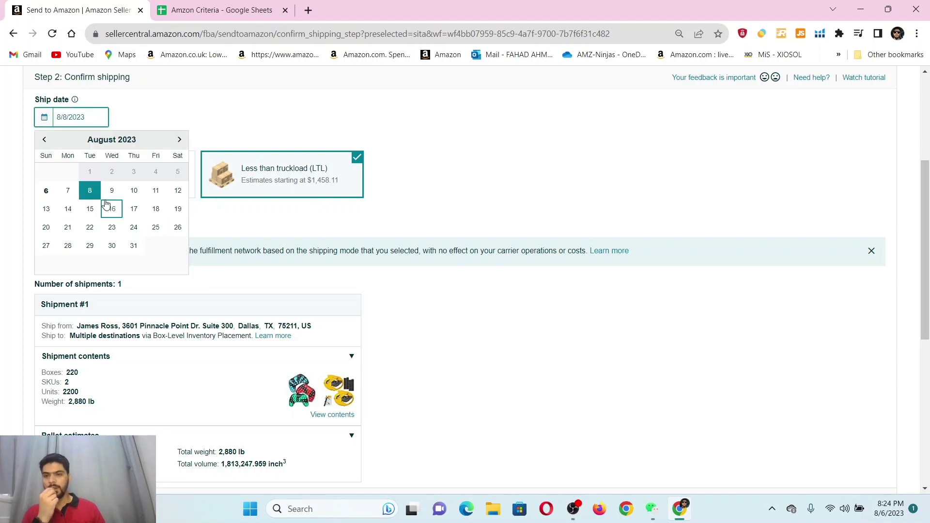
left_click(46, 191)
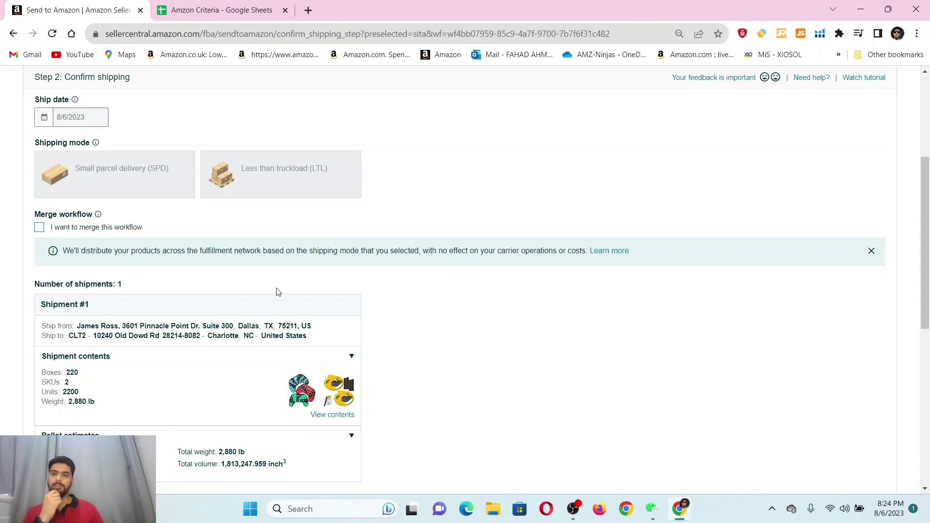
scroll(297, 299, "down", 1)
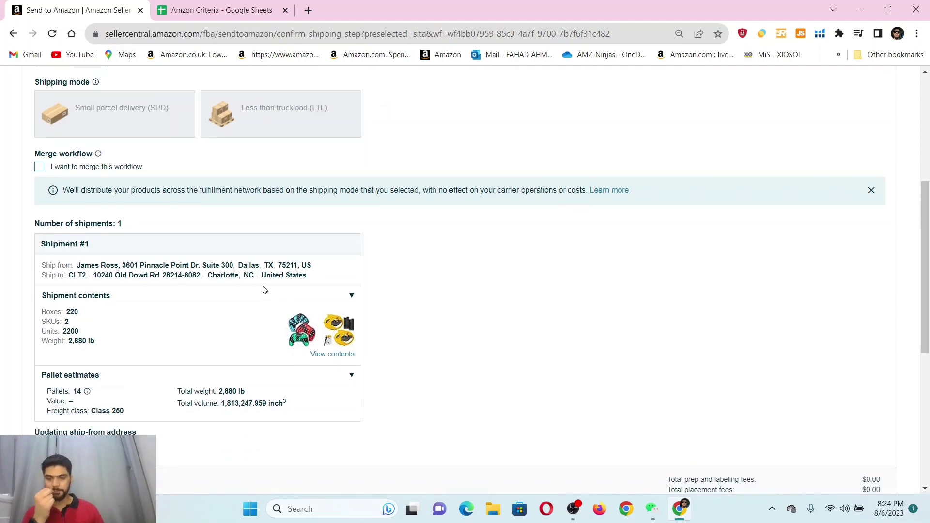
Step: Switch the shipping mode to small parcel delivery (SPD) and back to less than truckload (LTL) to recalculate the shipment plan
scroll(265, 289, "up", 2)
left_click(112, 239)
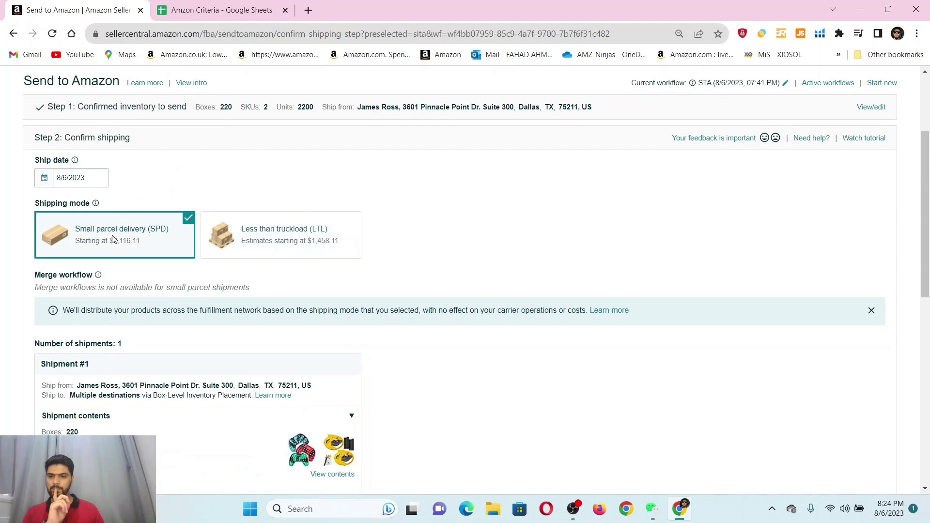
scroll(262, 252, "down", 2)
left_click(268, 104)
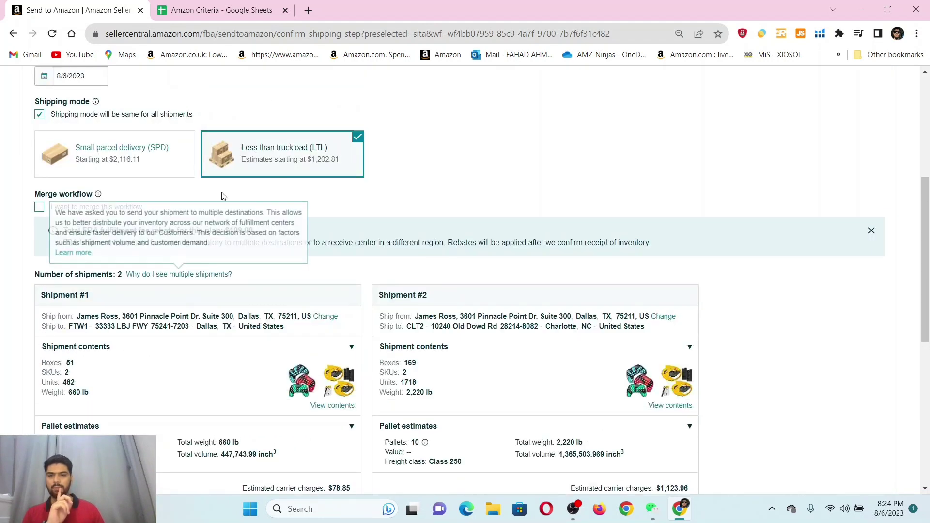
Step: Confirm the shipping destinations of the LTL plan's two shipments, checking its ship date and LTL estimate
scroll(537, 333, "down", 2)
scroll(536, 332, "down", 1)
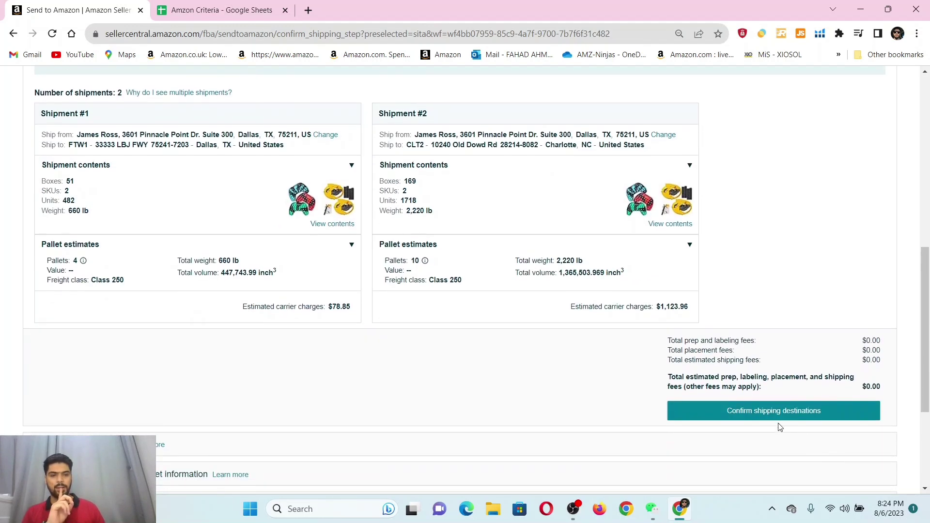
left_click(764, 416)
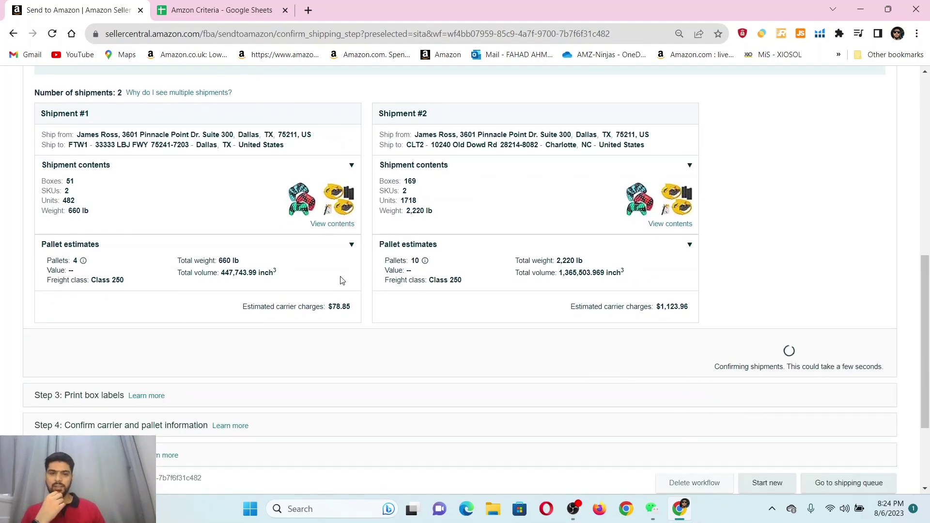
scroll(341, 278, "up", 5)
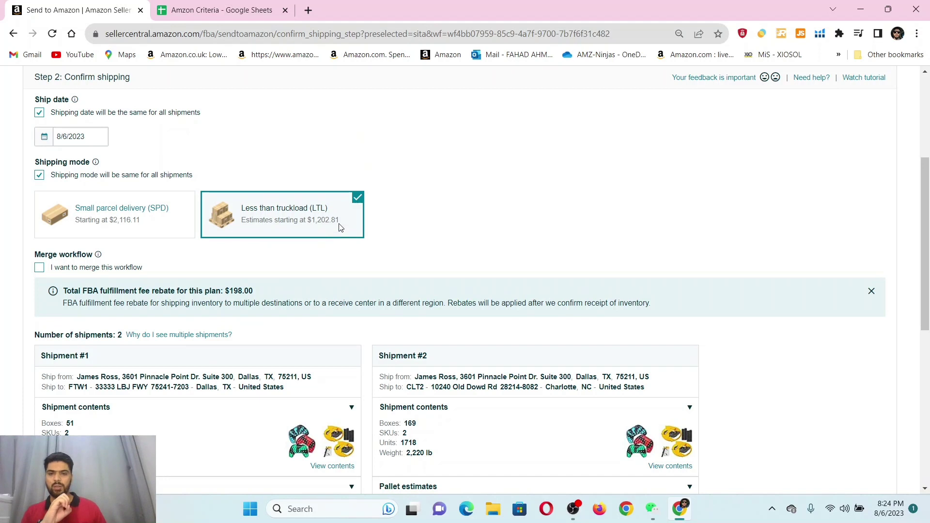
scroll(477, 232, "down", 2)
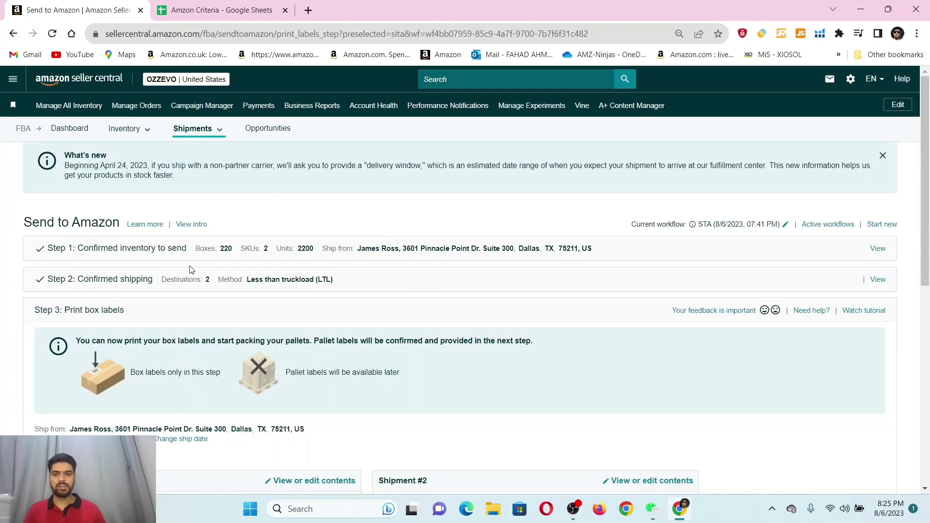
Step: Look over Step 3: Print box labels, and review the shipment plan and LTL/SPD topics in the Amzon Criteria sheet
scroll(187, 270, "down", 3)
scroll(188, 270, "down", 2)
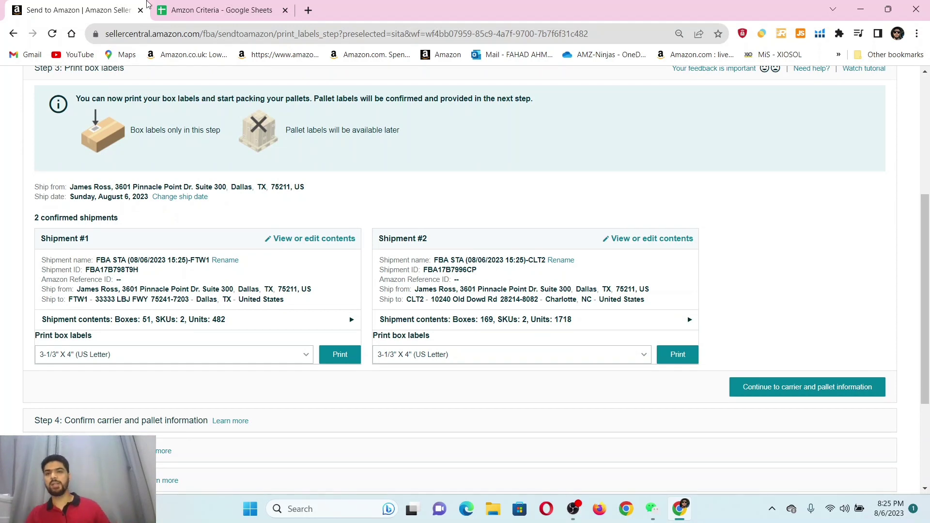
left_click(253, 5)
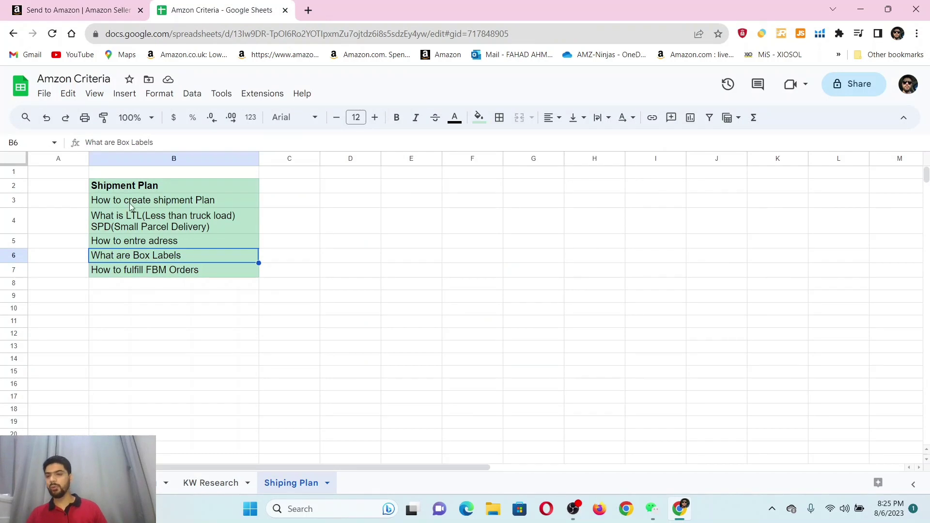
left_click(150, 202)
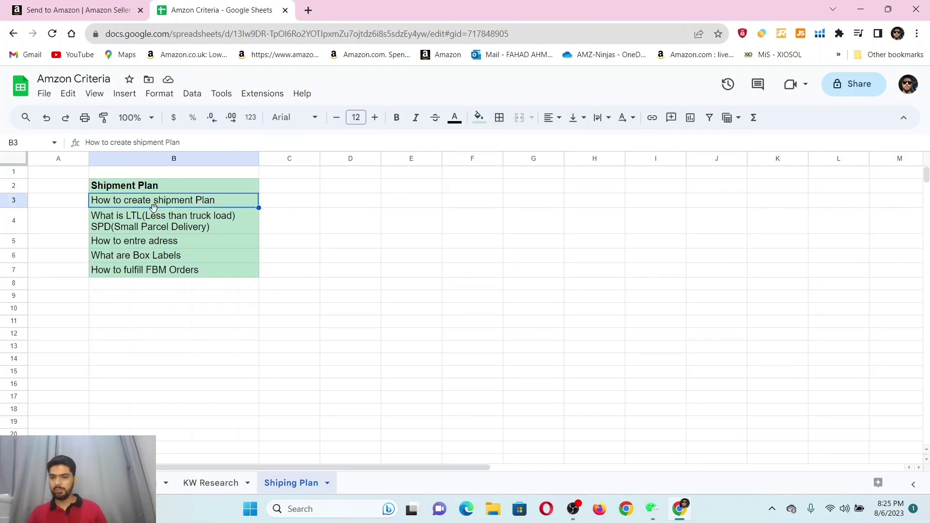
left_click(108, 228)
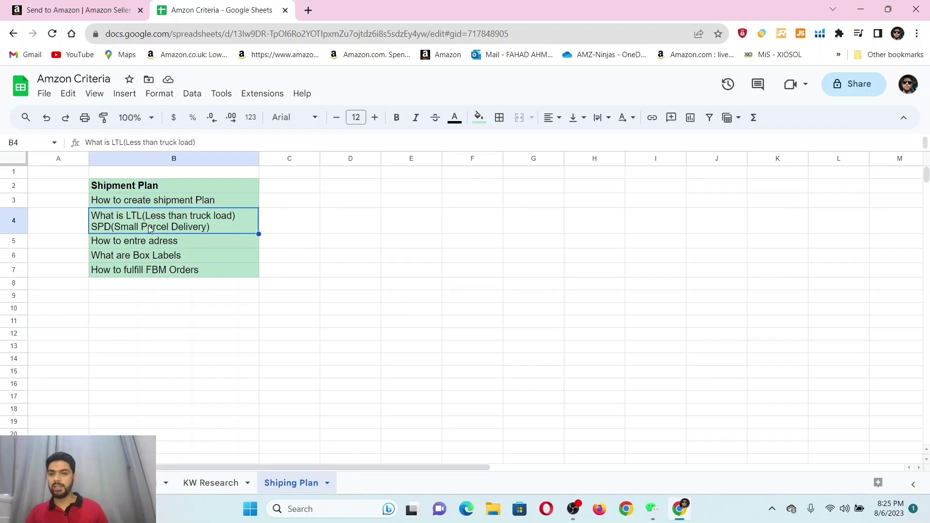
Step: Return to Seller Central, view the confirmed shipping details of both shipments in Step 2, and reopen Step 3: Print box labels
left_click(77, 8)
scroll(233, 253, "up", 5)
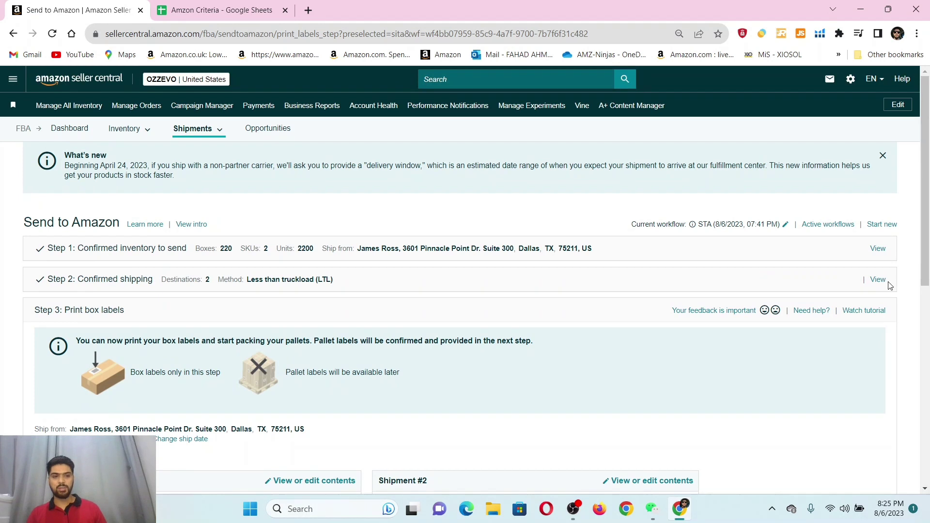
left_click(878, 279)
scroll(187, 306, "down", 4)
scroll(187, 306, "up", 3)
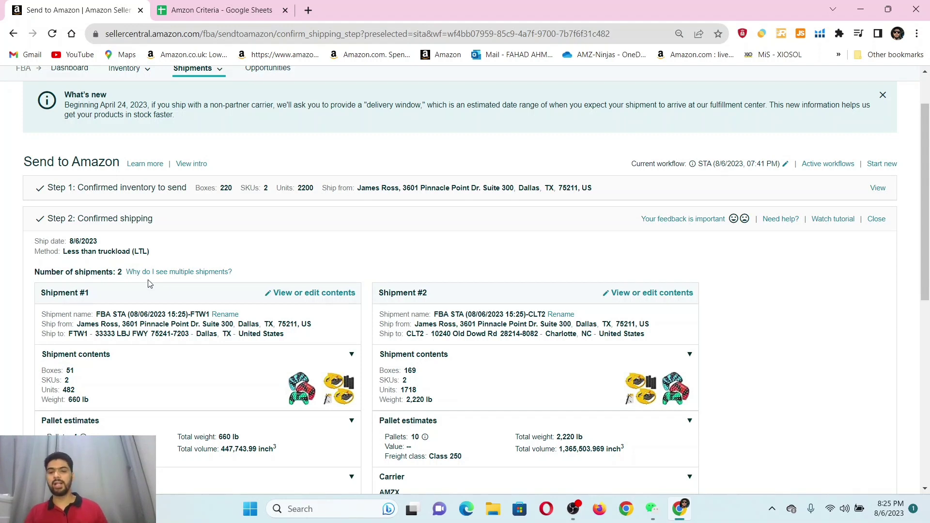
scroll(84, 322, "down", 1)
scroll(83, 362, "down", 2)
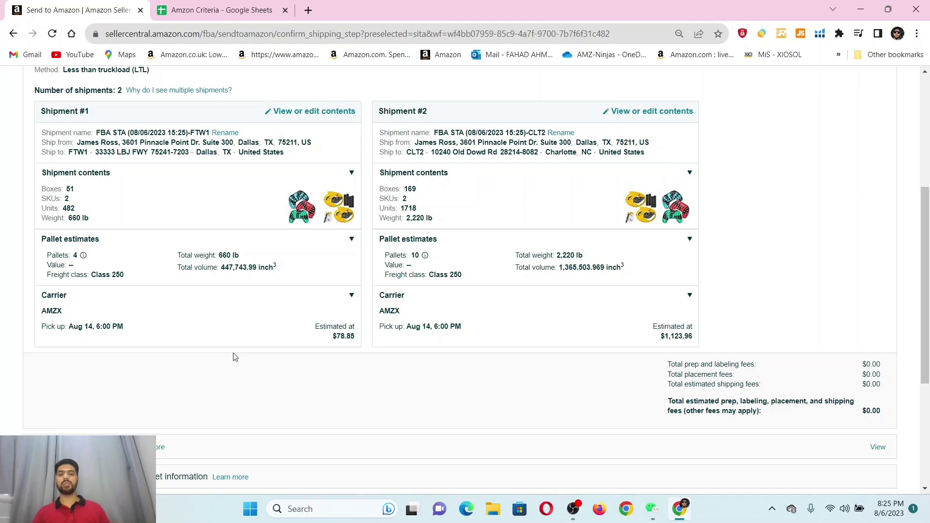
scroll(235, 356, "down", 2)
left_click(878, 327)
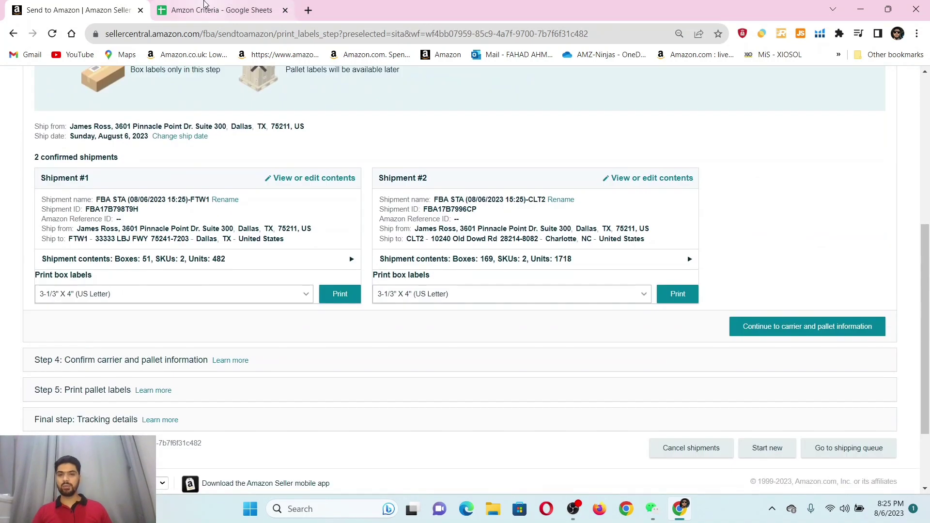
Step: Compare the remaining topics in the Amzon Criteria sheet with the Send to Amazon workflow, ending on the sheet
left_click(204, 13)
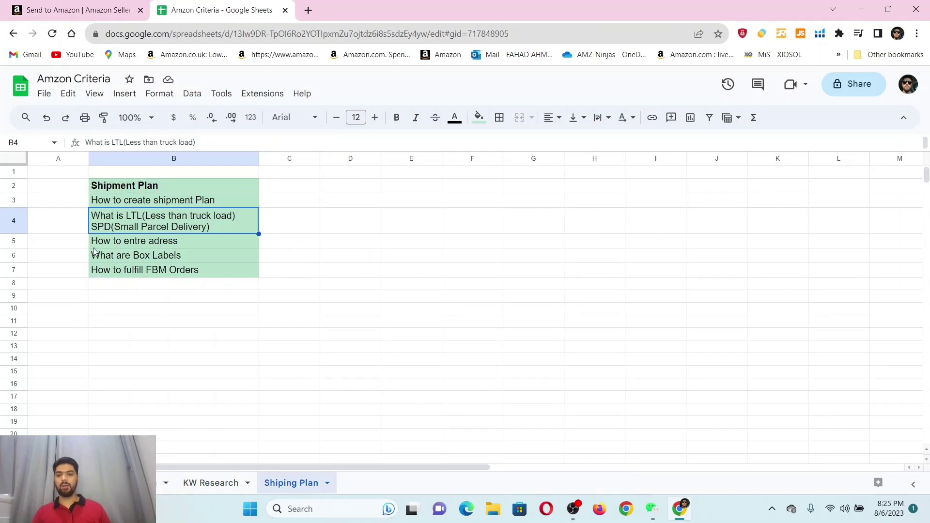
left_click(78, 9)
scroll(137, 111, "up", 6)
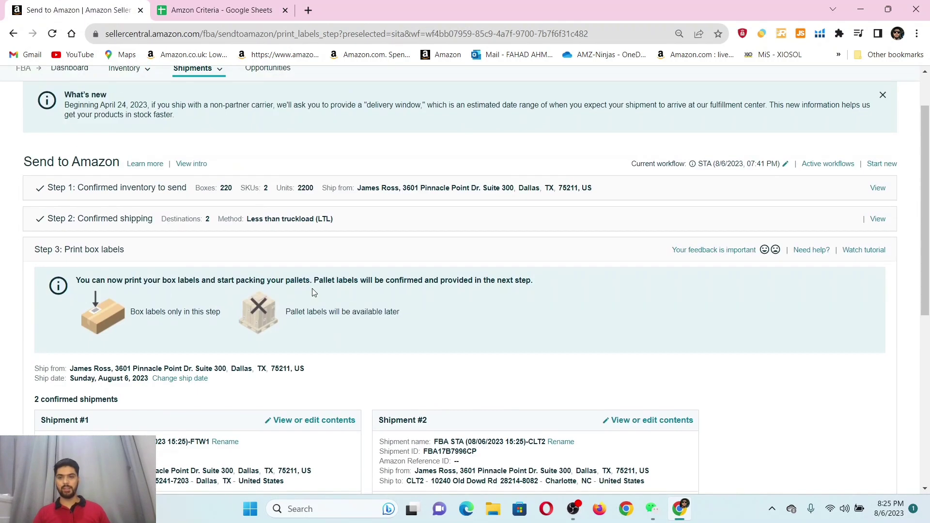
left_click(189, 8)
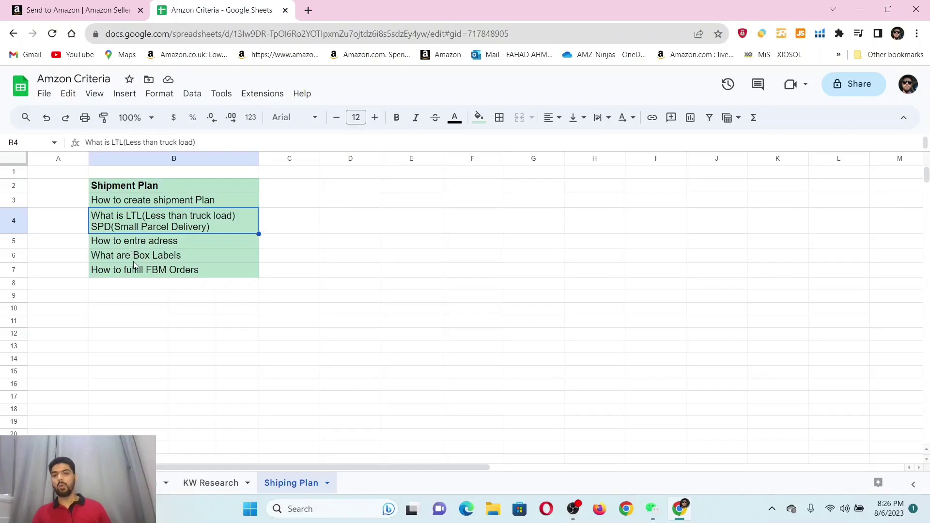
Step: Return to Seller Central, set Shipment #1's box label format to Thermal printing - 4 x 6 inches, and print its labels
left_click(65, 7)
scroll(313, 339, "down", 7)
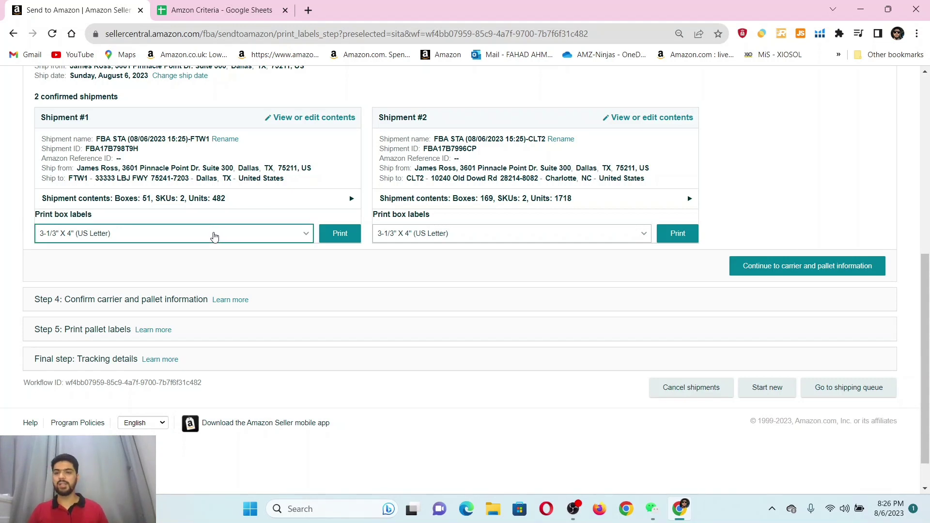
left_click(215, 234)
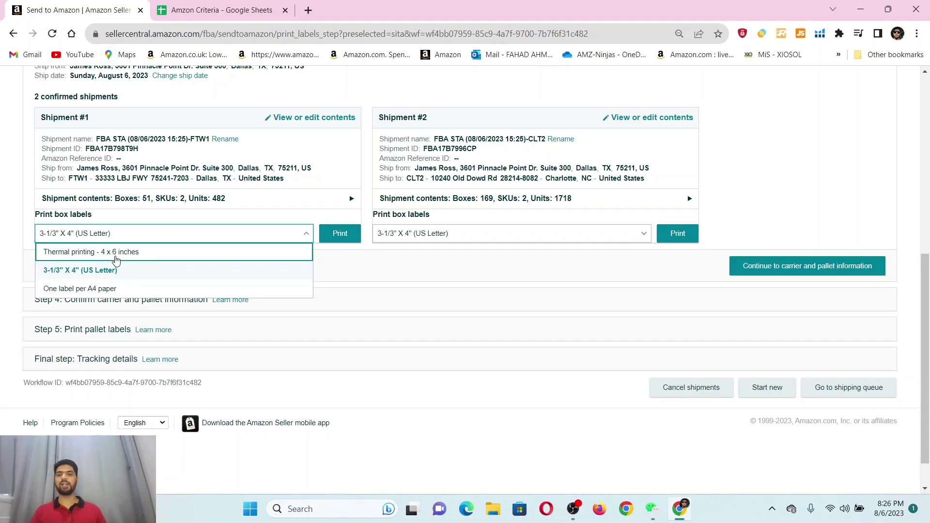
left_click(115, 254)
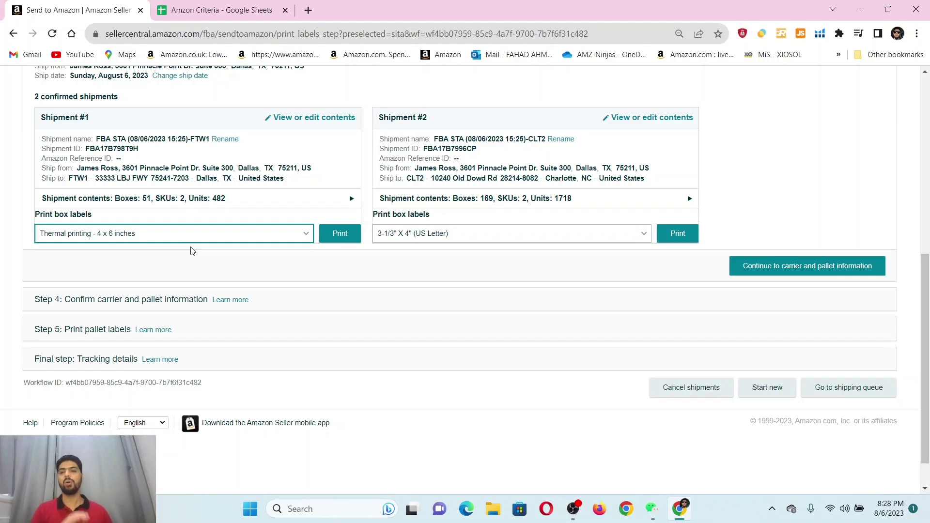
left_click(341, 233)
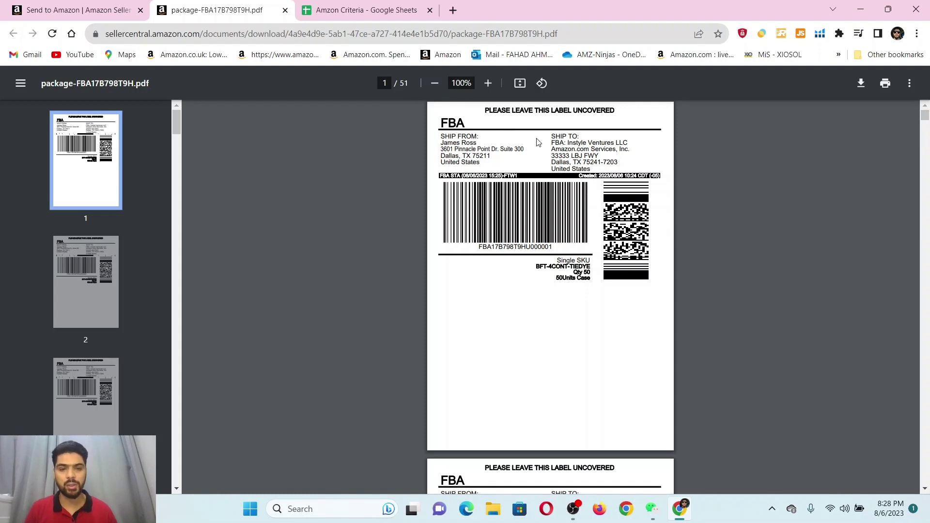
Step: Look over Shipment #1's box label PDF and compare it with the ship-to destinations of both confirmed shipments
scroll(535, 266, "down", 5)
left_click(42, 6)
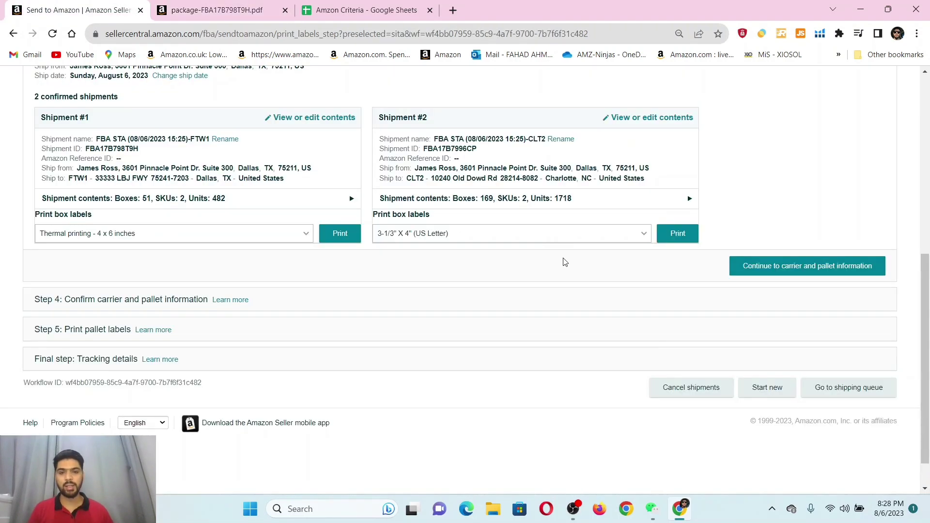
scroll(338, 266, "up", 1)
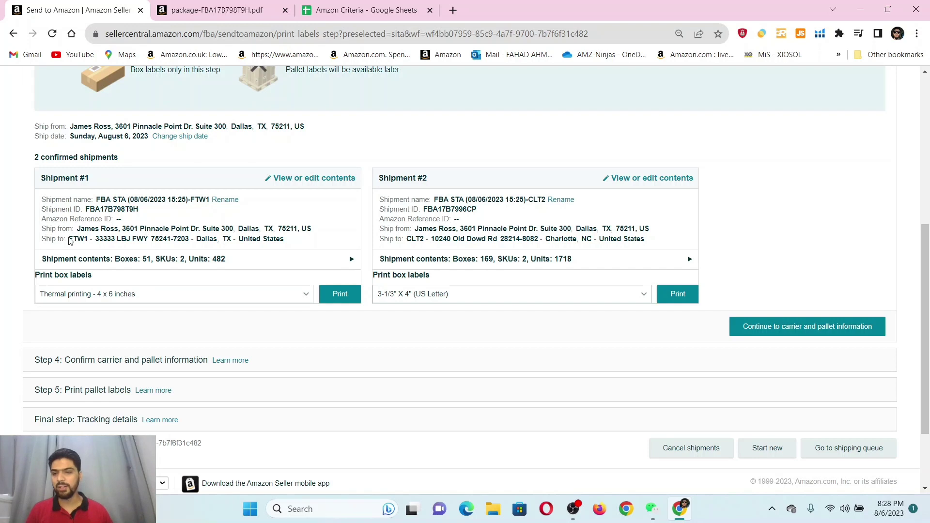
left_click_drag(69, 239, 286, 248)
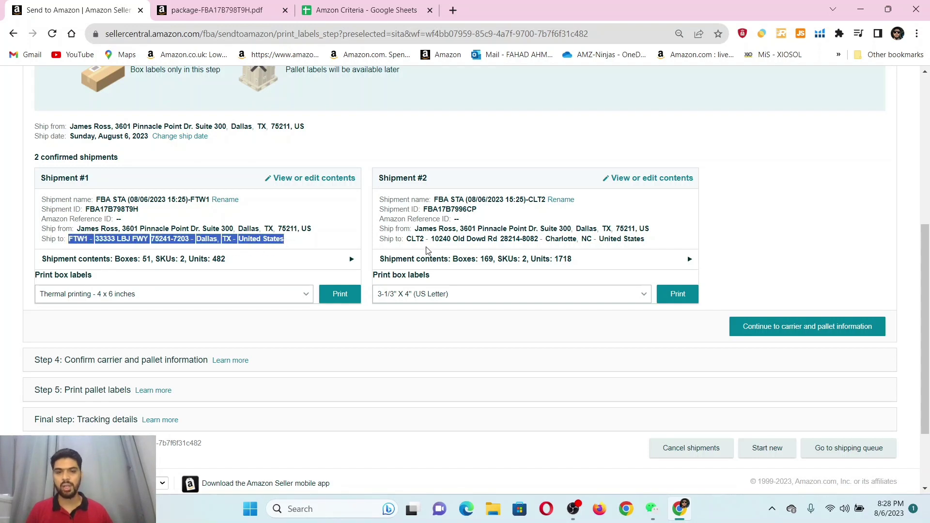
left_click_drag(411, 239, 649, 249)
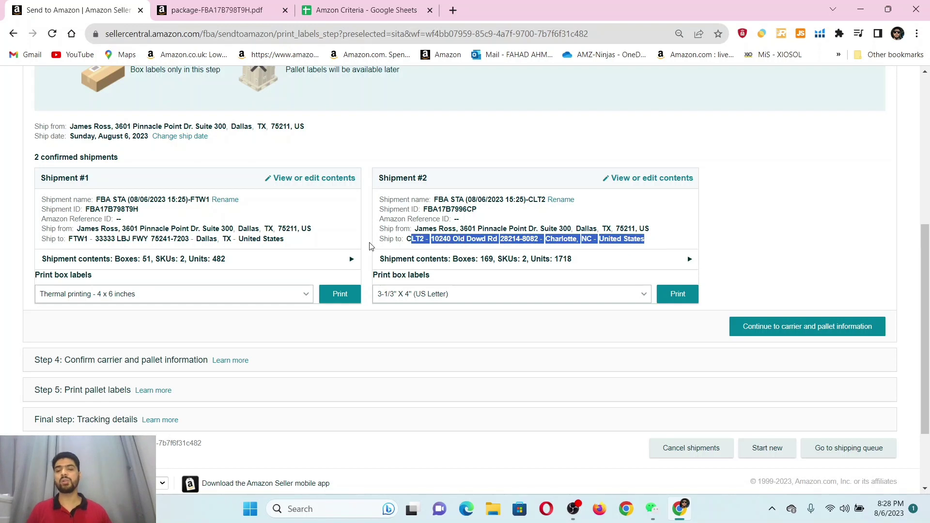
scroll(303, 265, "up", 2)
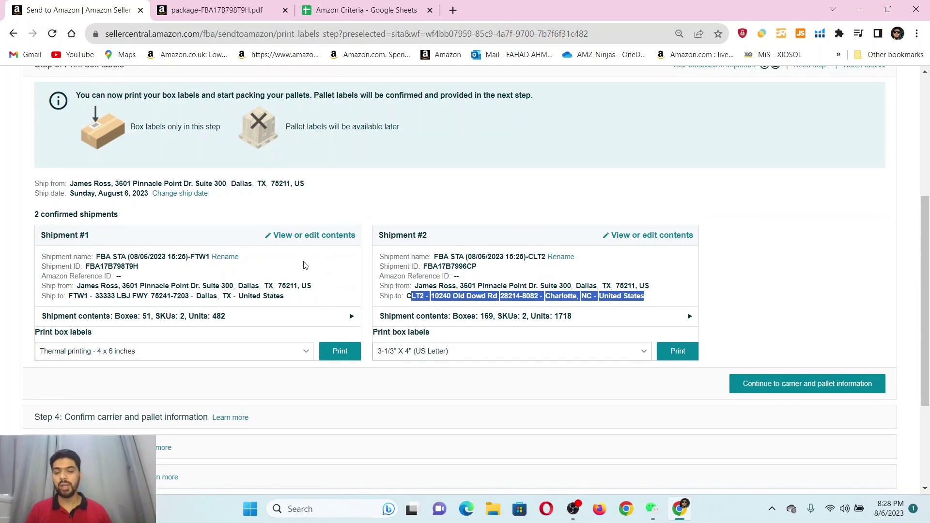
scroll(303, 266, "down", 3)
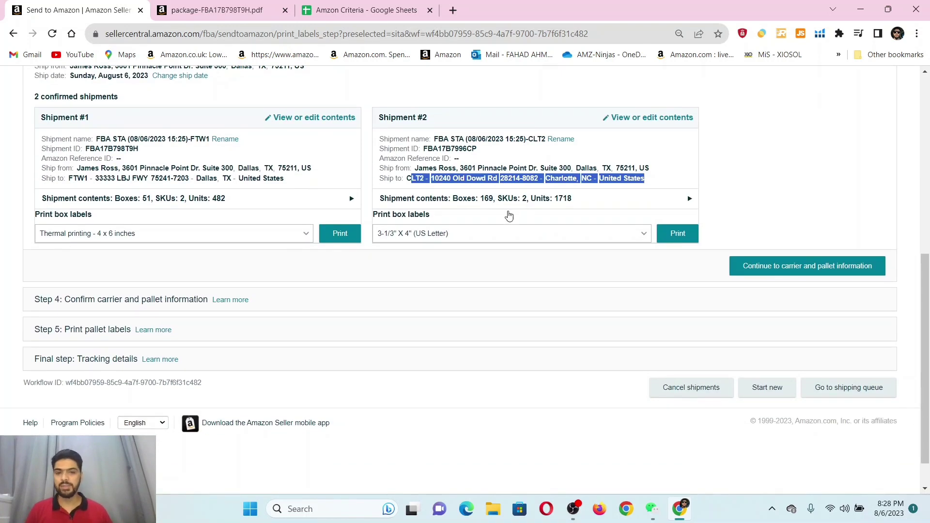
left_click(245, 5)
scroll(737, 332, "up", 5)
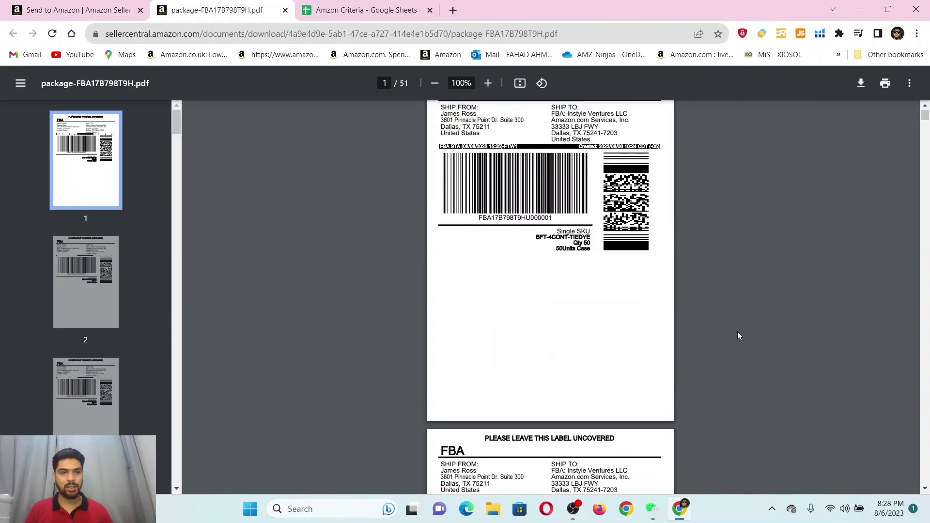
left_click(2, 4)
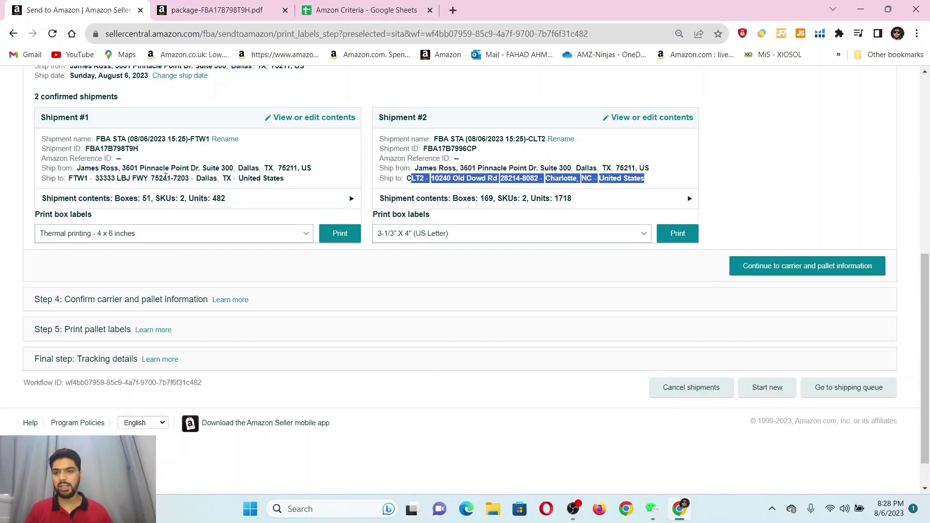
Step: Copy the full ship-to address of Shipment #1
left_click_drag(65, 178, 214, 182)
left_click(214, 182)
left_click_drag(296, 185, 68, 183)
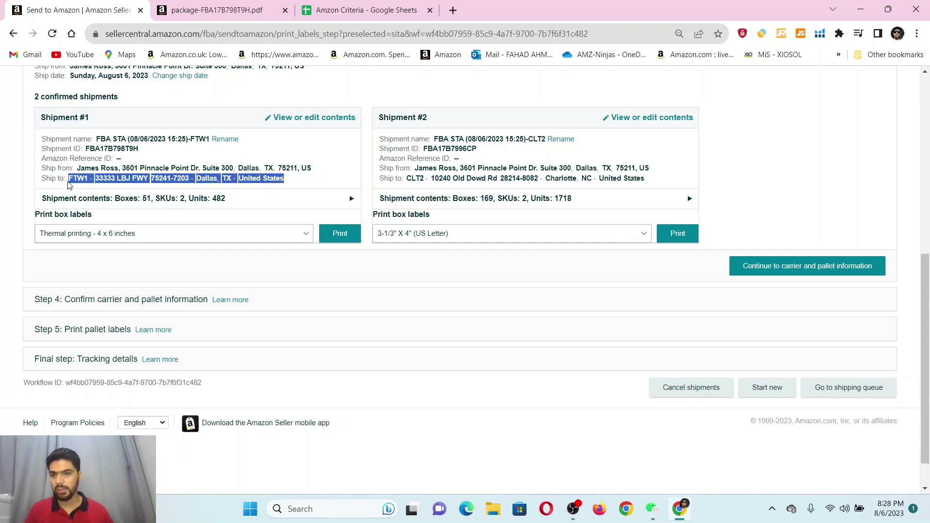
right_click(72, 177)
left_click(105, 188)
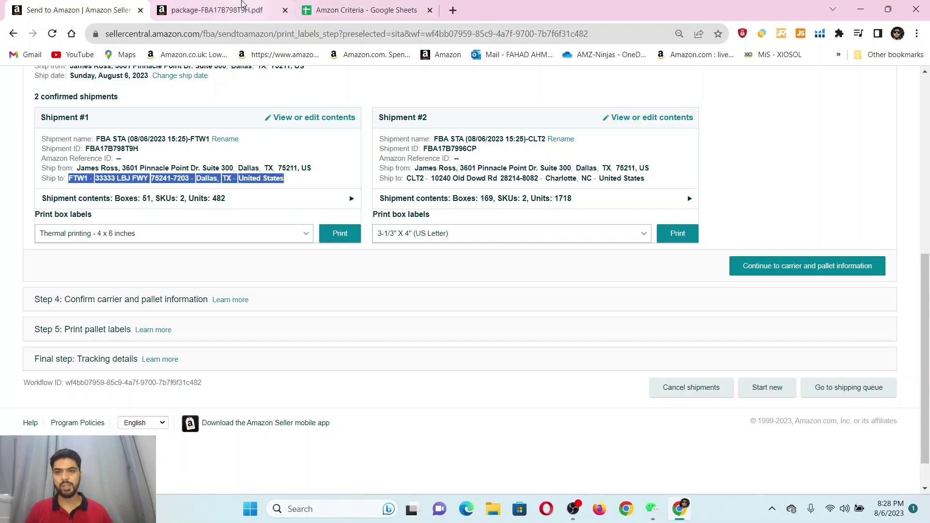
Step: Download Shipment #1's label PDF to Downloads, named "First Shipment 51 Boxes send to" followed by the copied ship-to address
left_click(216, 9)
left_click(861, 84)
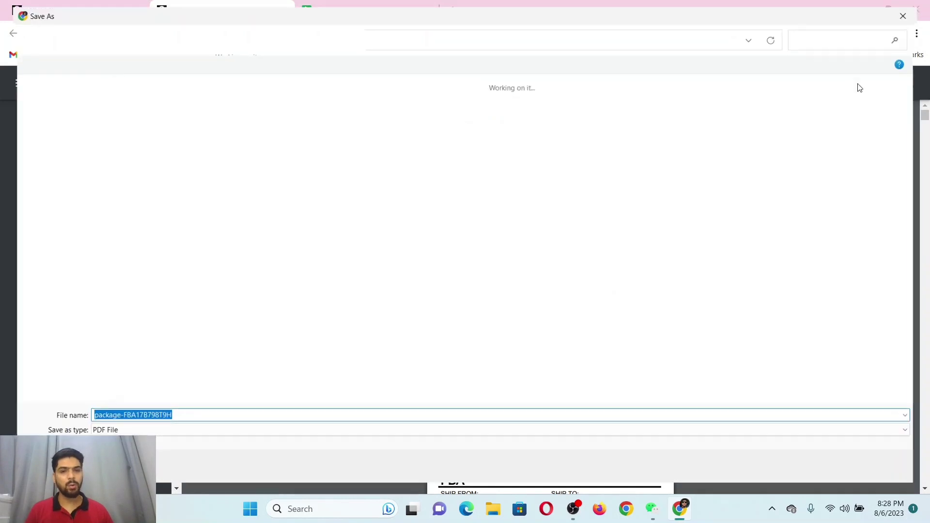
key("BackSpace")
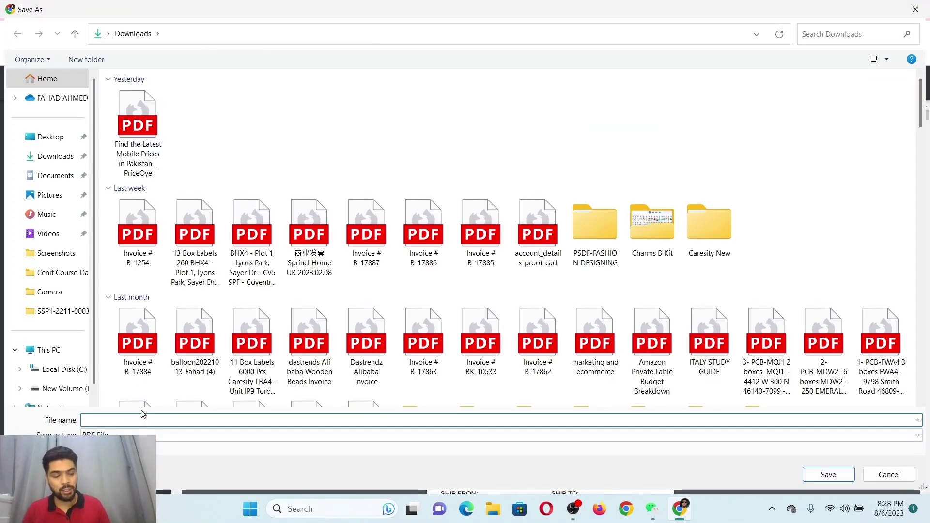
type("Fir")
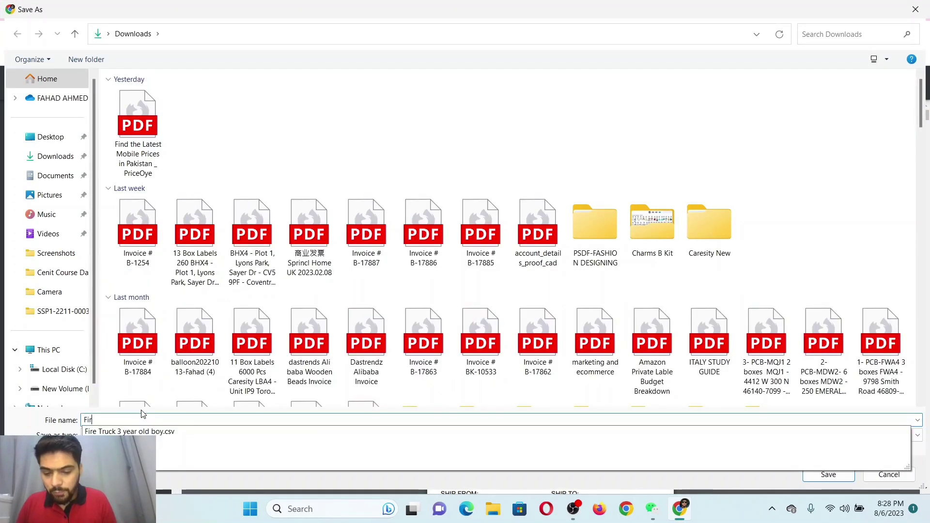
type("st Shipment")
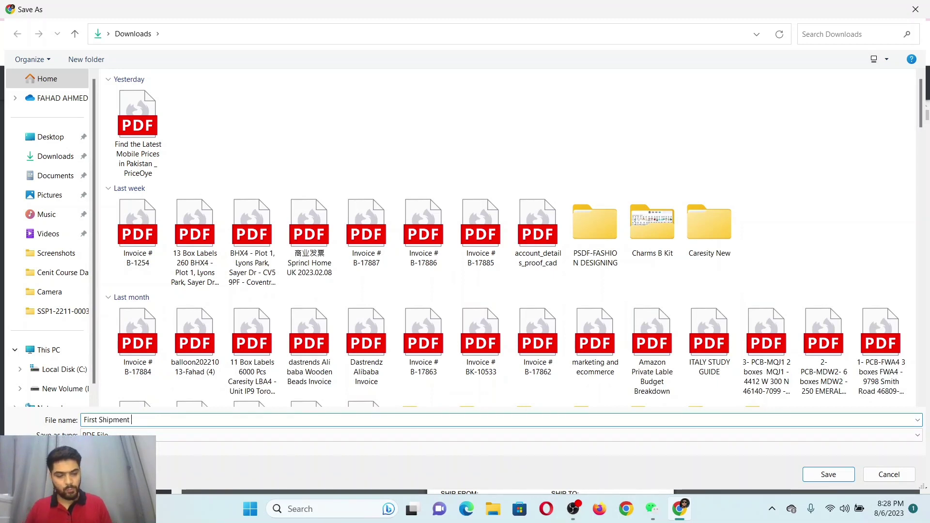
type(" 51 Boxes")
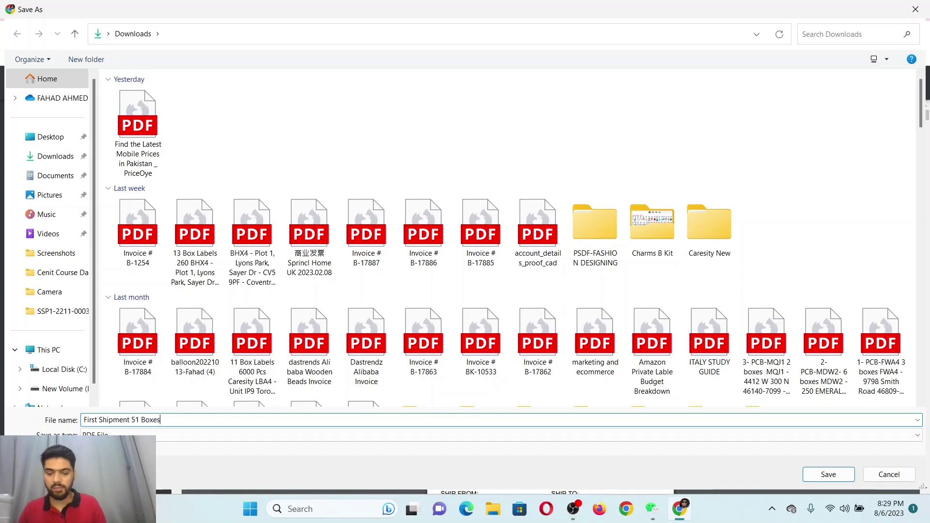
type(" sent")
key("BackSpace")
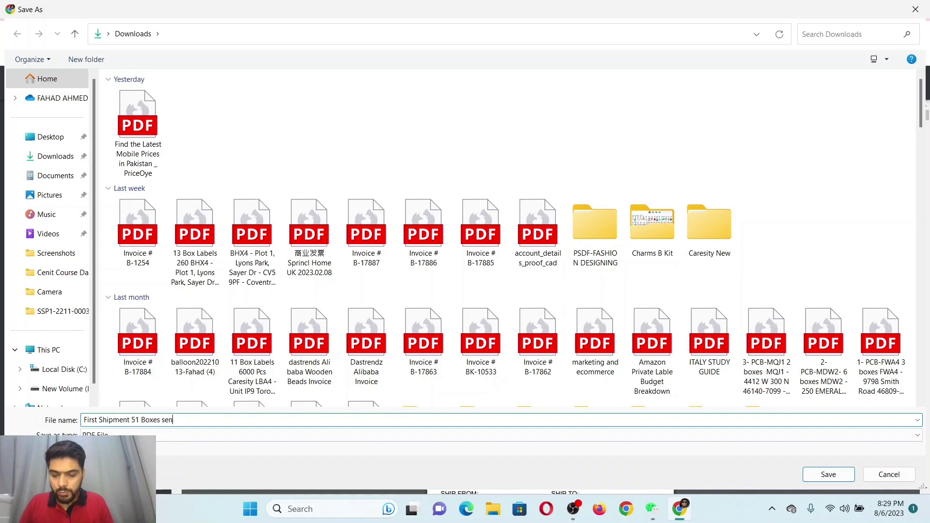
type("d to")
key("ctrl+v")
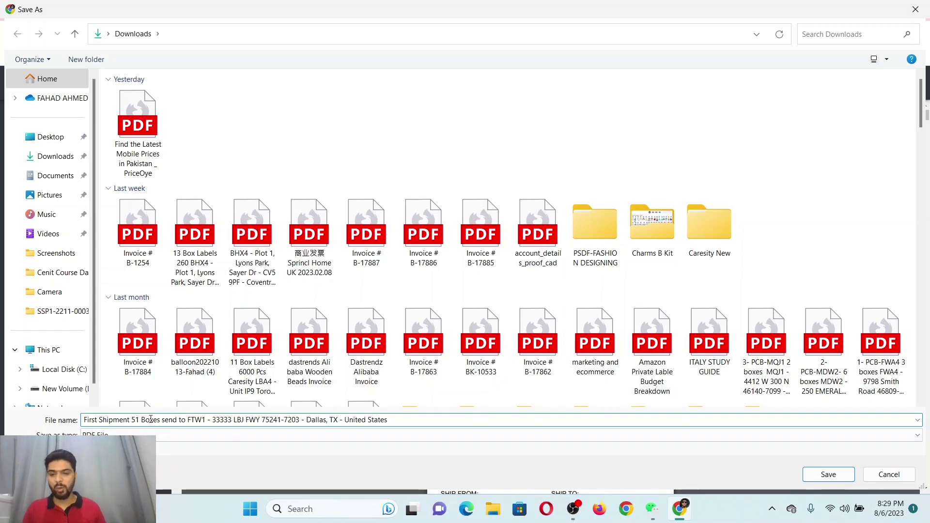
left_click(827, 477)
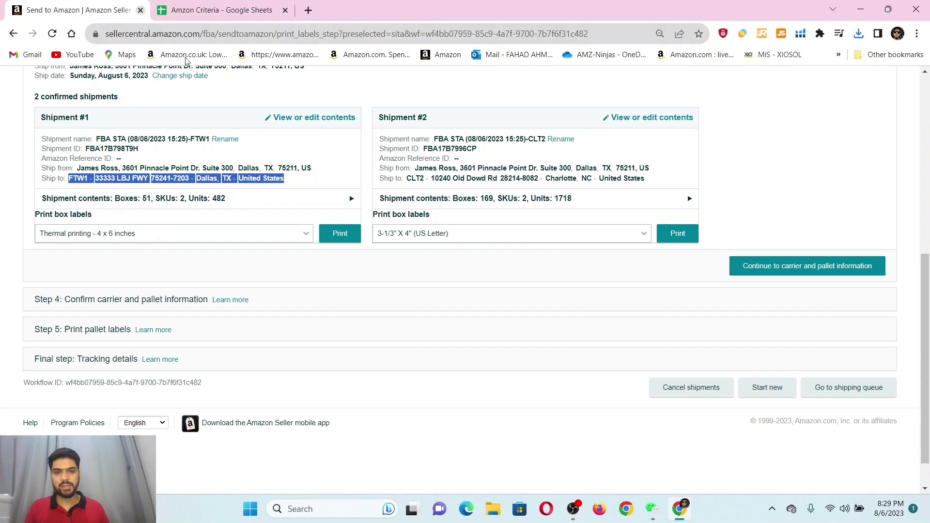
Step: Set Shipment #2's box label format to Thermal printing - 4 x 6 inches and print its labels
left_click(544, 236)
left_click(453, 261)
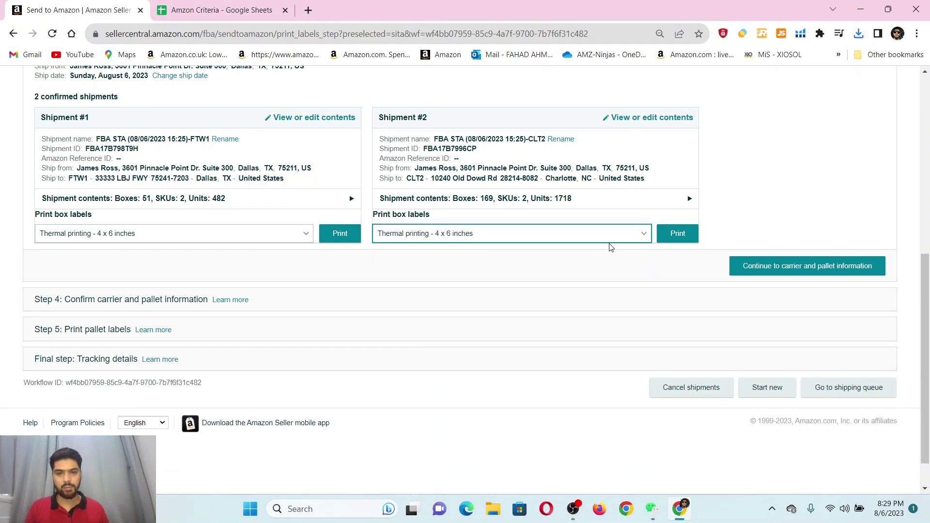
left_click(676, 233)
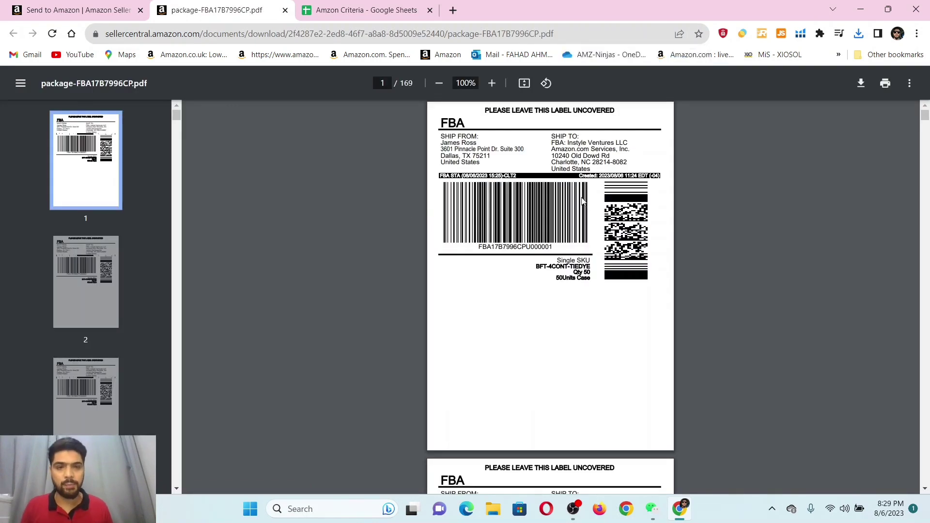
Step: Examine the first box label in Shipment #2's PDF up close, including its addresses, barcode, SKU and quantity
scroll(720, 206, "up", 5)
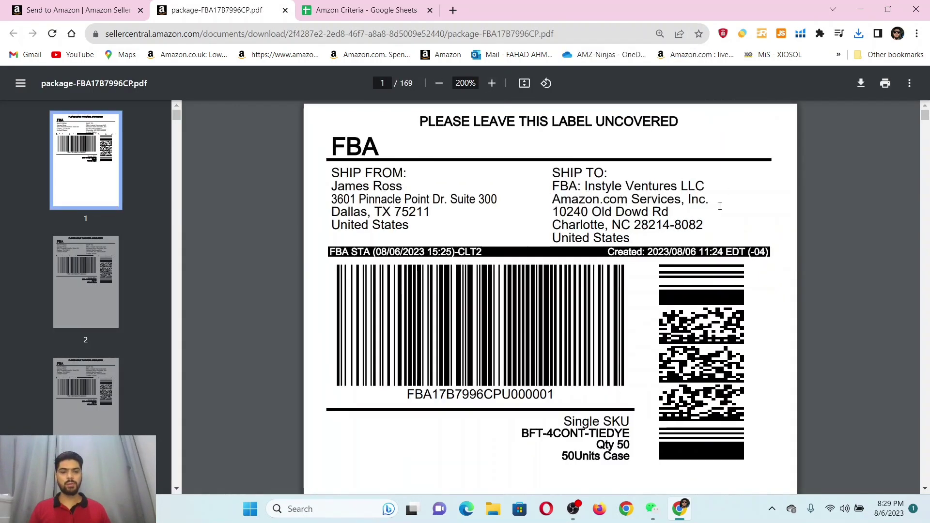
scroll(650, 276, "down", 3)
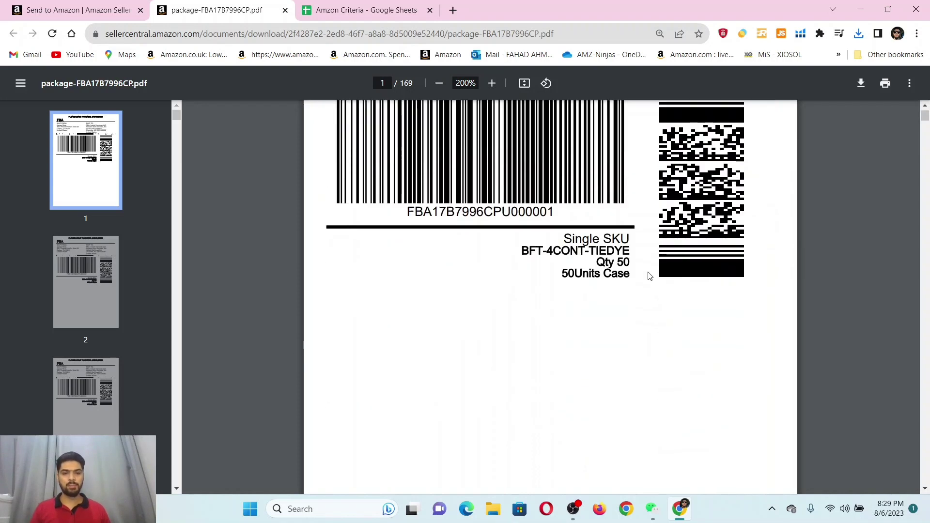
scroll(650, 275, "down", 3)
scroll(648, 272, "up", 6)
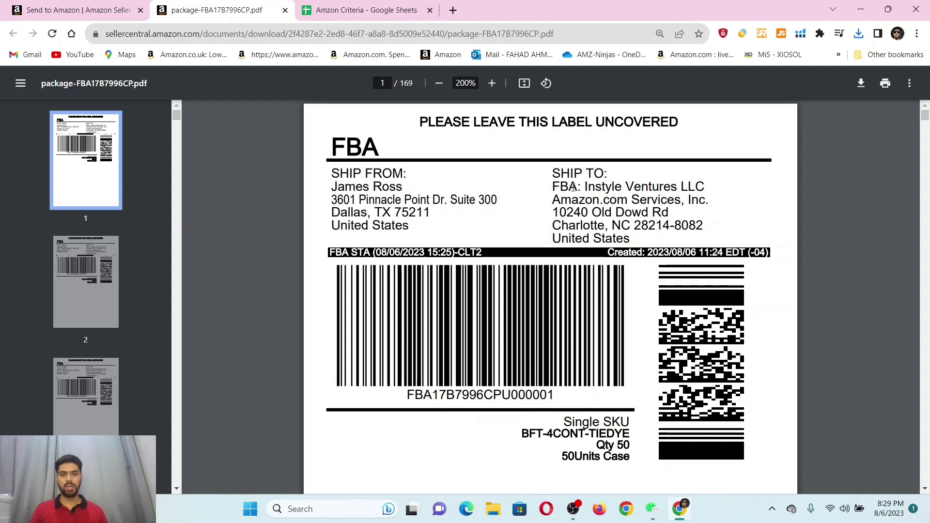
scroll(633, 203, "down", 2)
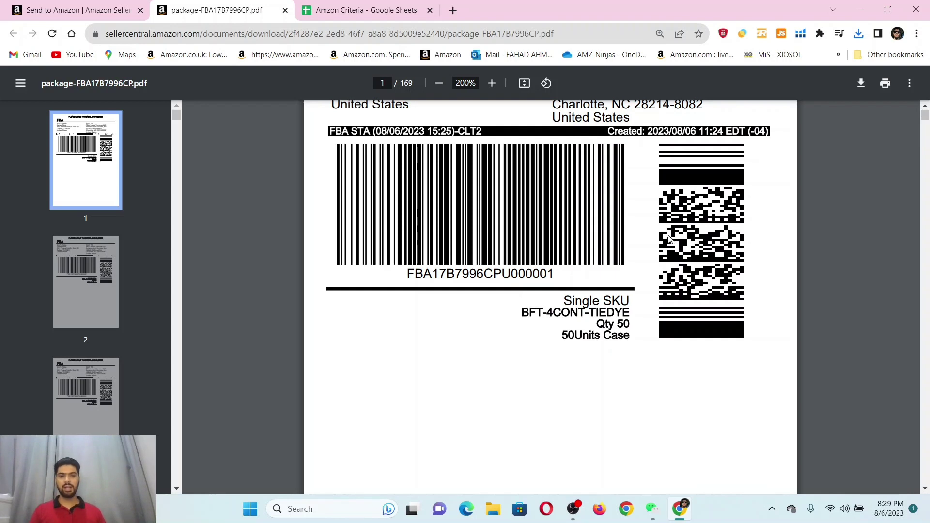
scroll(608, 272, "up", 1)
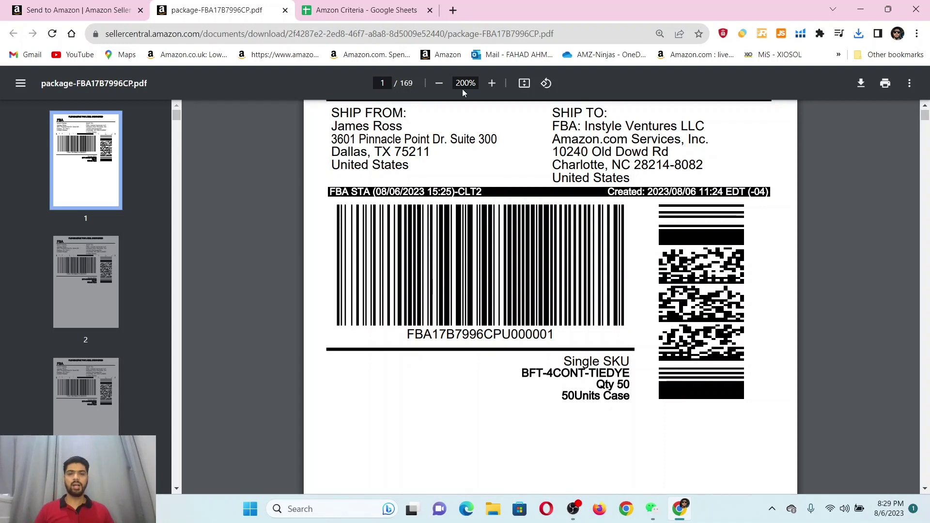
left_click(439, 87)
scroll(488, 264, "up", 1)
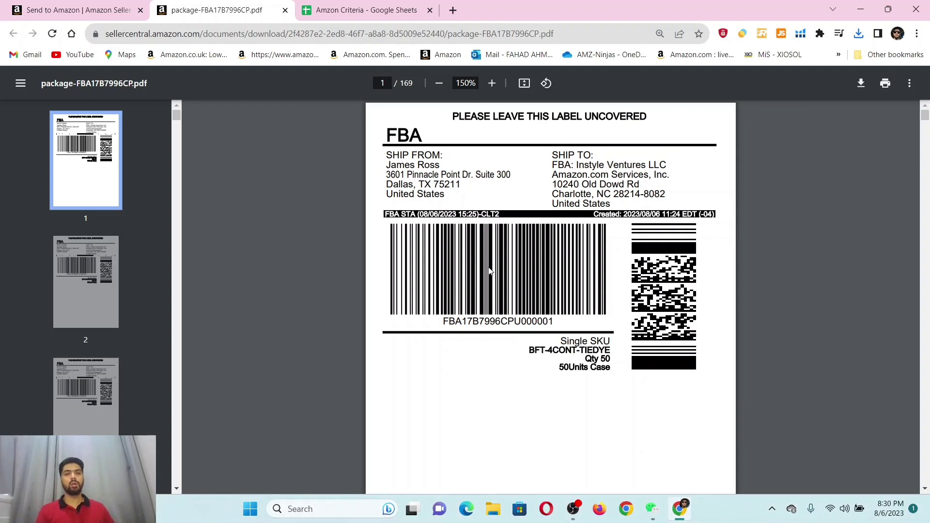
Step: Return to Seller Central and copy the full ship-to address of Shipment #2
left_click(99, 10)
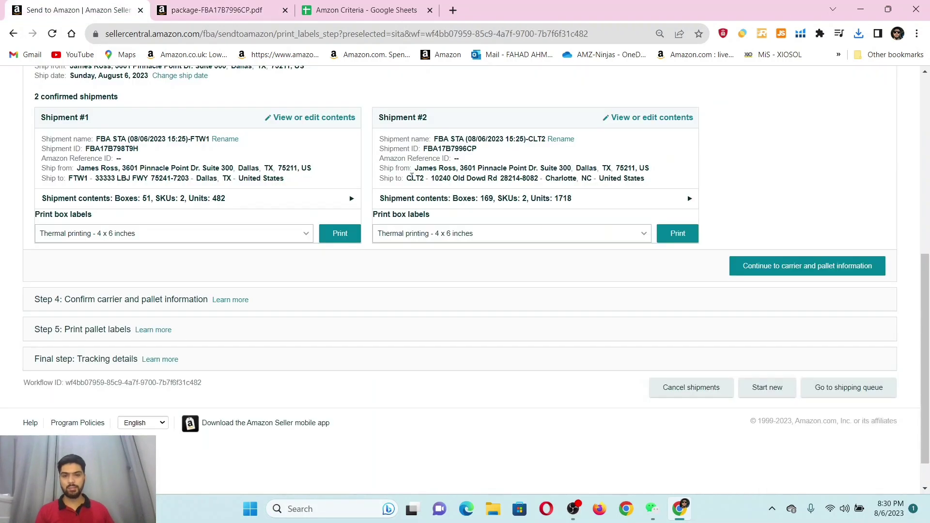
left_click_drag(409, 179, 646, 180)
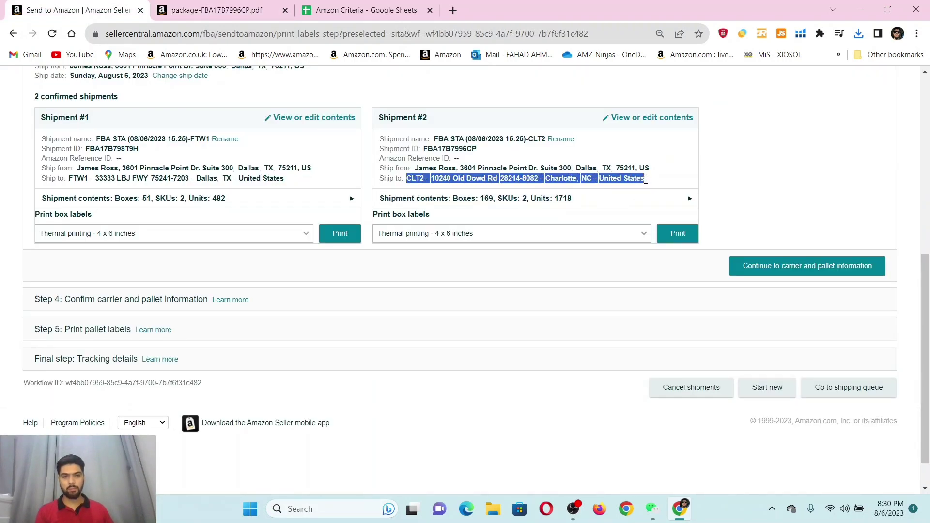
right_click(608, 177)
left_click(625, 187)
Step: Download Shipment #2's label PDF to Downloads, named "2nd Shipment 169 Boxes" followed by the copied ship-to address
left_click(217, 9)
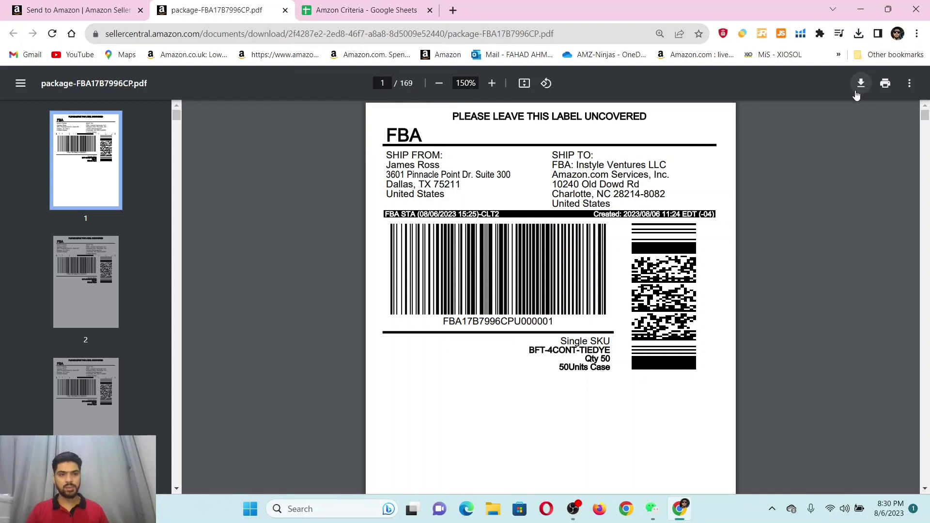
left_click(856, 92)
type("2")
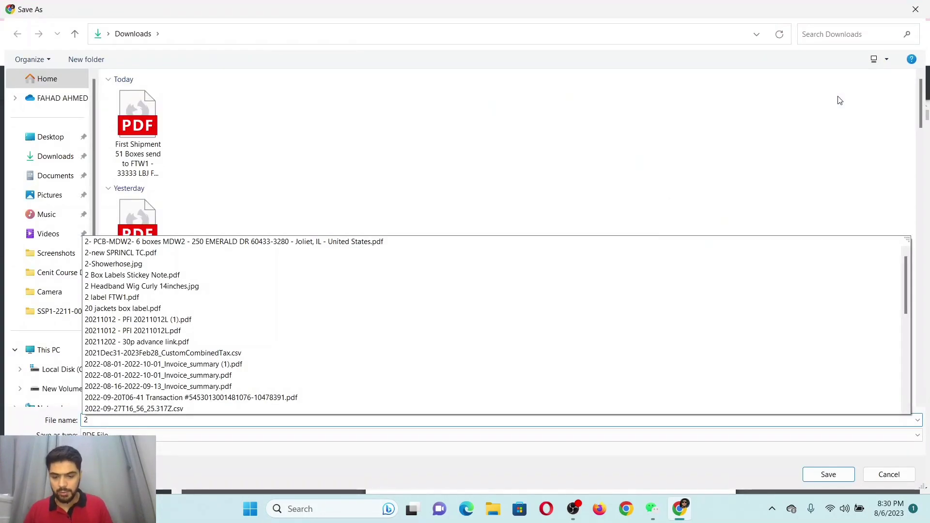
type("nd")
key("Down")
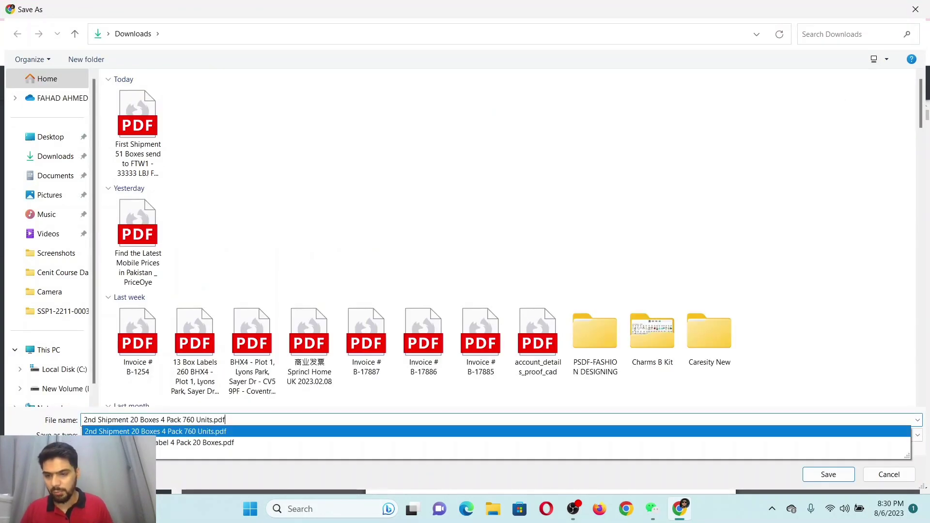
key("BackSpace")
key("BackSpace")
key("BackSpace")
key("BackSpace")
key("BackSpace")
key("BackSpace")
key("BackSpace")
key("BackSpace")
key("BackSpace")
key("BackSpace")
key("BackSpace")
key("BackSpace")
key("BackSpace")
key("BackSpace")
key("BackSpace")
key("BackSpace")
key("BackSpace")
key("BackSpace")
key("BackSpace")
key("BackSpace")
key("BackSpace")
key("BackSpace")
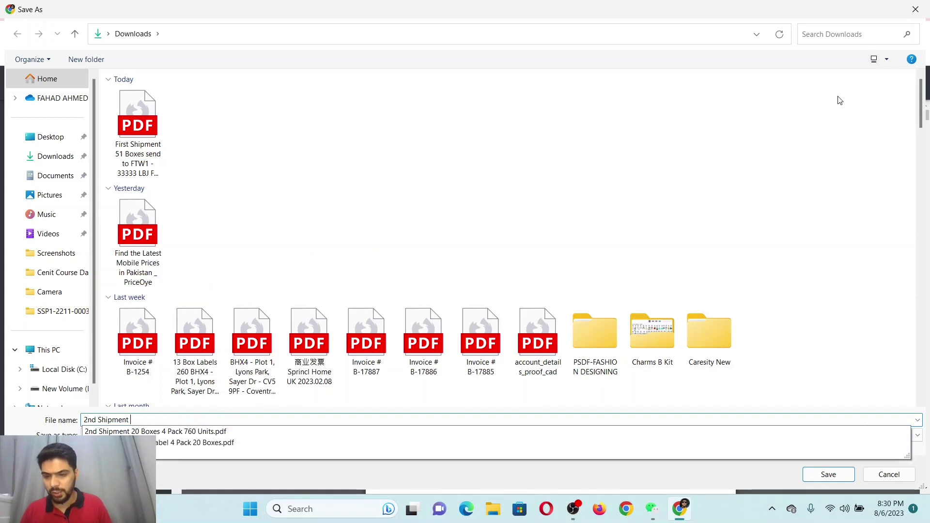
type("169 Bo")
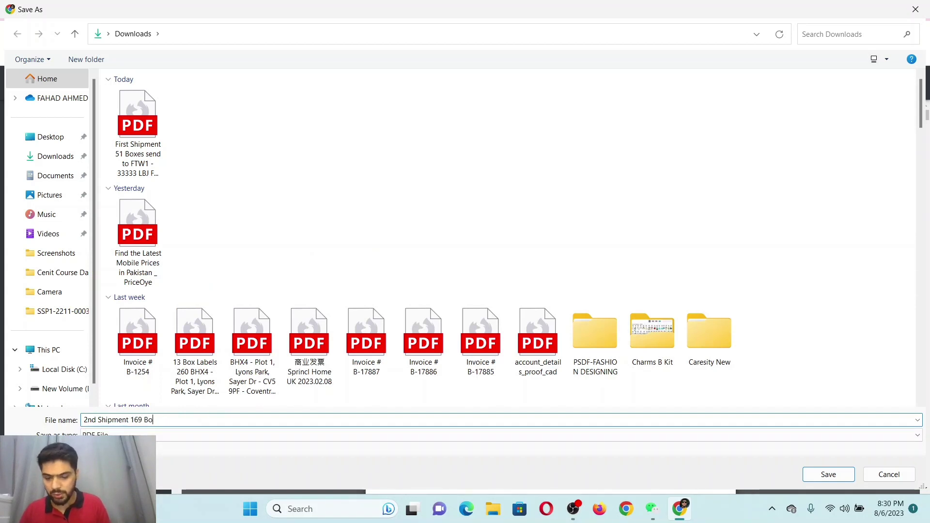
type("xes")
key("ctrl+v")
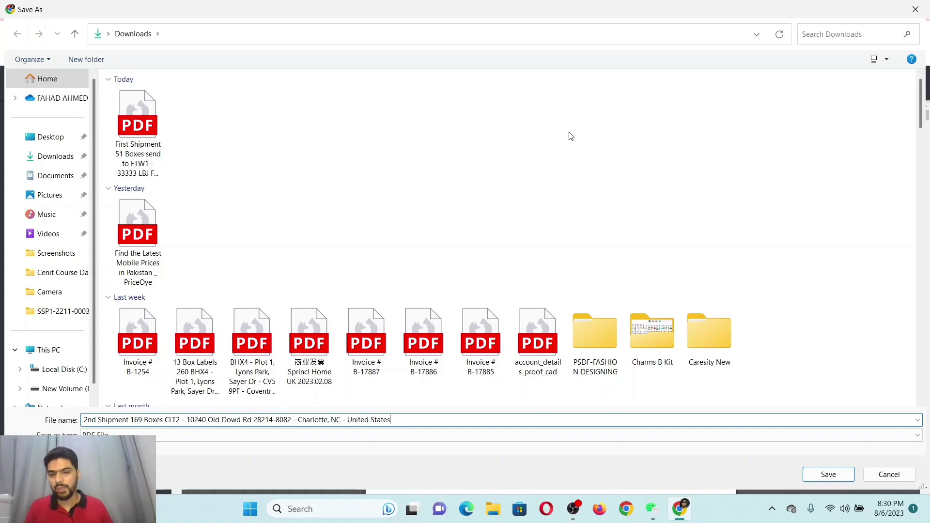
left_click(830, 474)
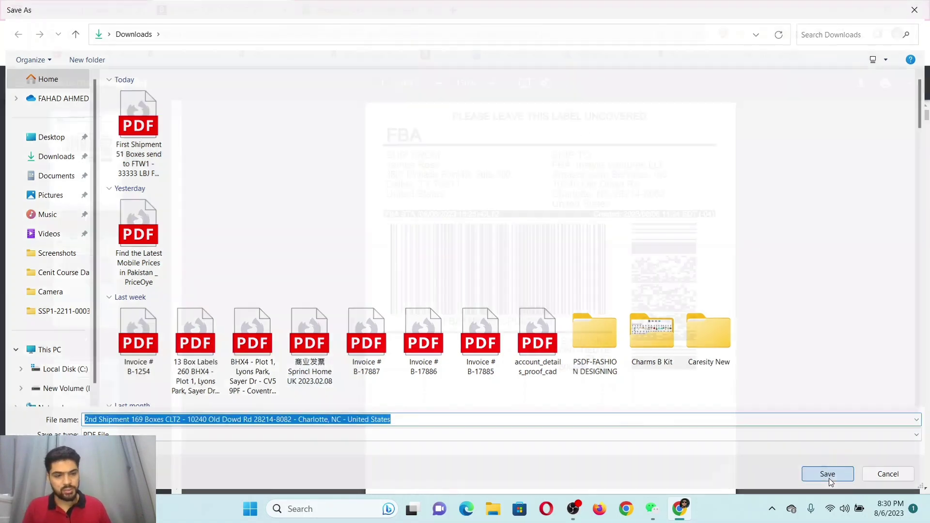
Step: Return to Seller Central, continue to carrier and pallet information, and review the carrier options and both shipments' pallet estimates
left_click(77, 9)
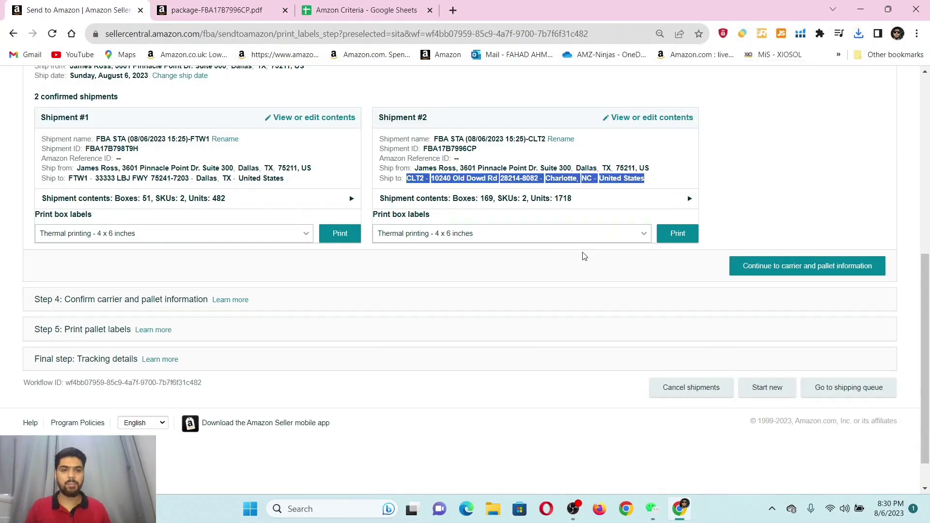
scroll(584, 257, "up", 2)
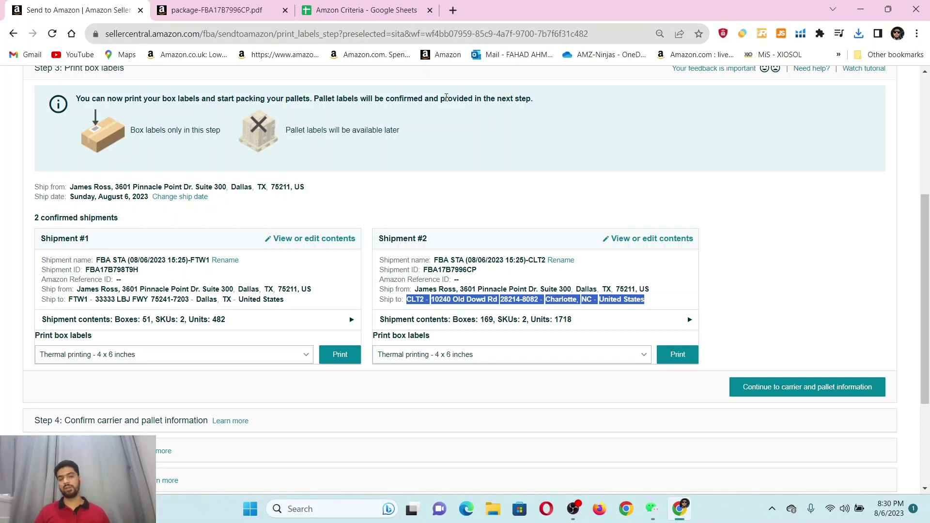
left_click(764, 394)
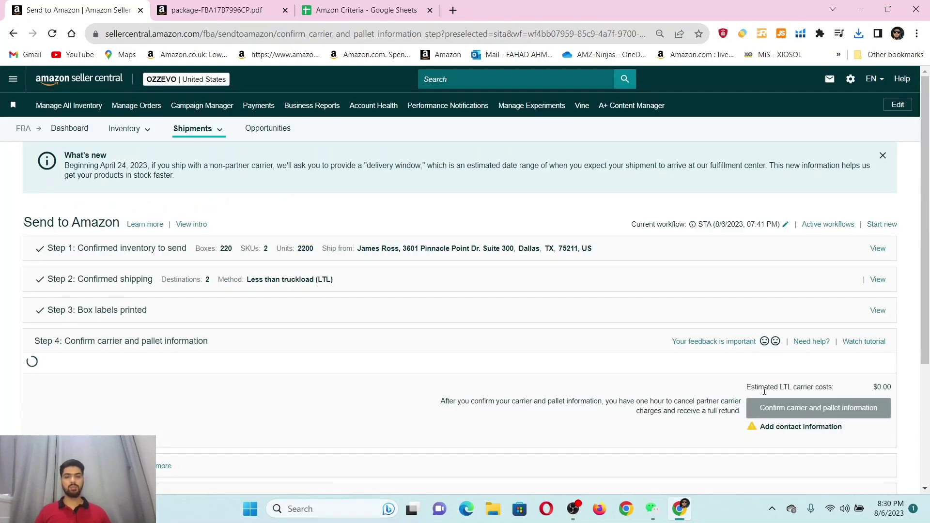
scroll(140, 291, "down", 4)
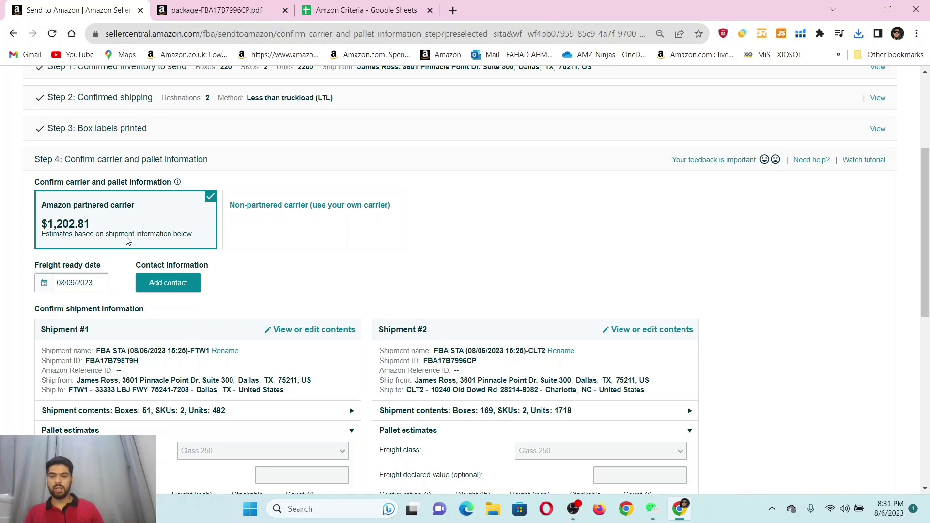
scroll(145, 243, "down", 1)
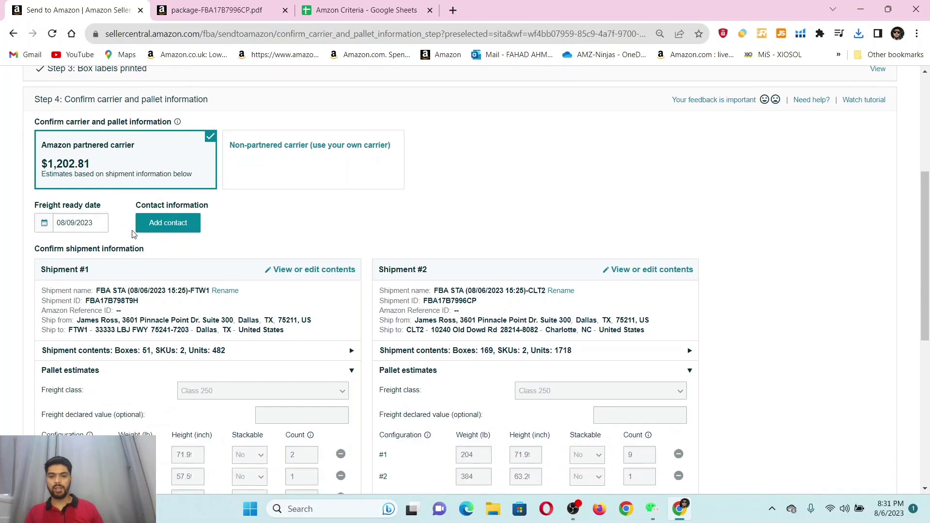
scroll(162, 248, "down", 3)
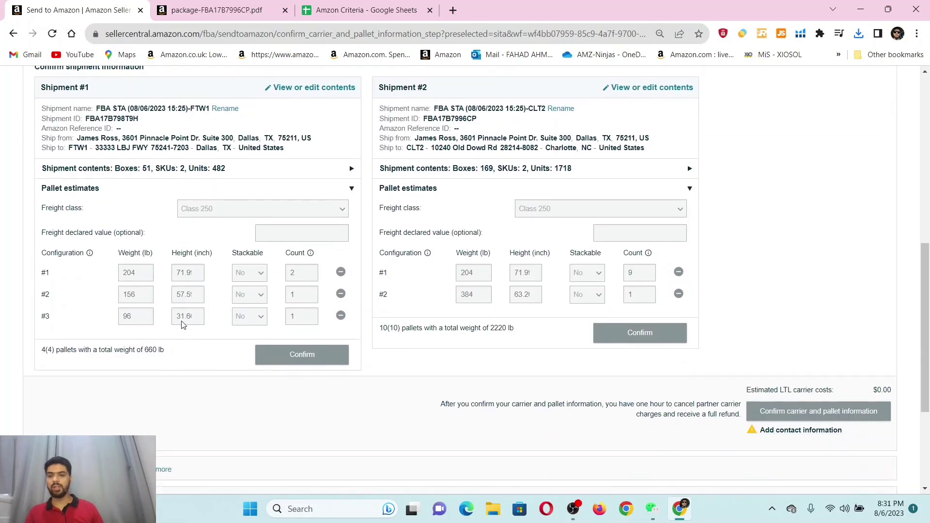
scroll(175, 297, "up", 1)
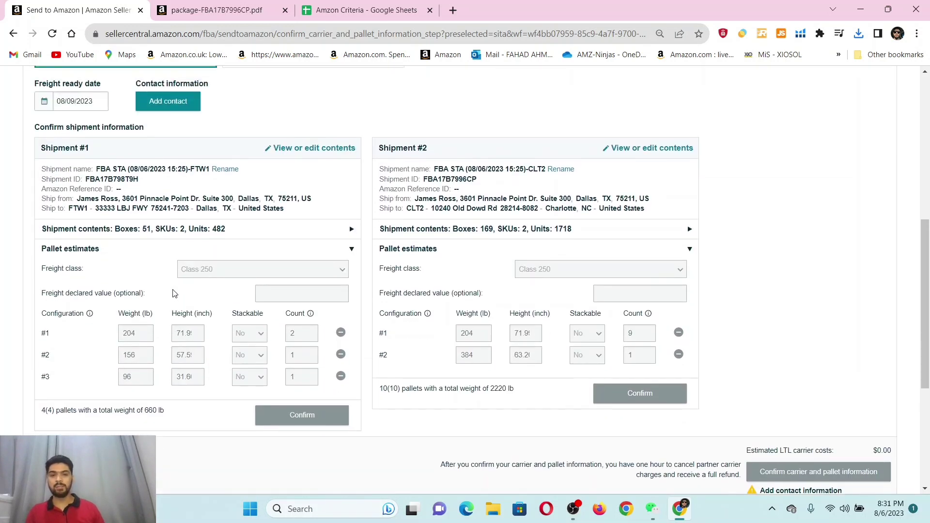
scroll(39, 211, "up", 2)
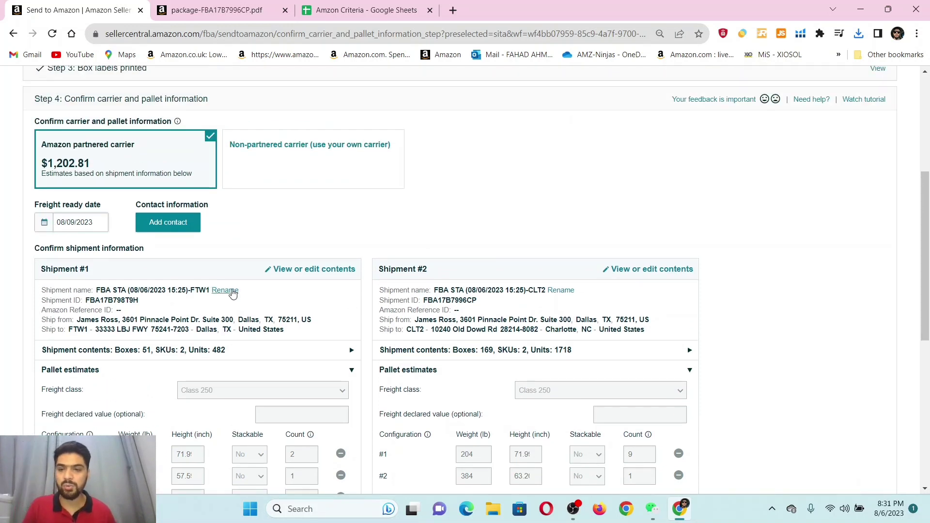
Step: Rename Shipment #1 as "1st Shipment 51 Boxes FTW1" and save the name
left_click(225, 292)
left_click_drag(300, 140, 174, 135)
type("1")
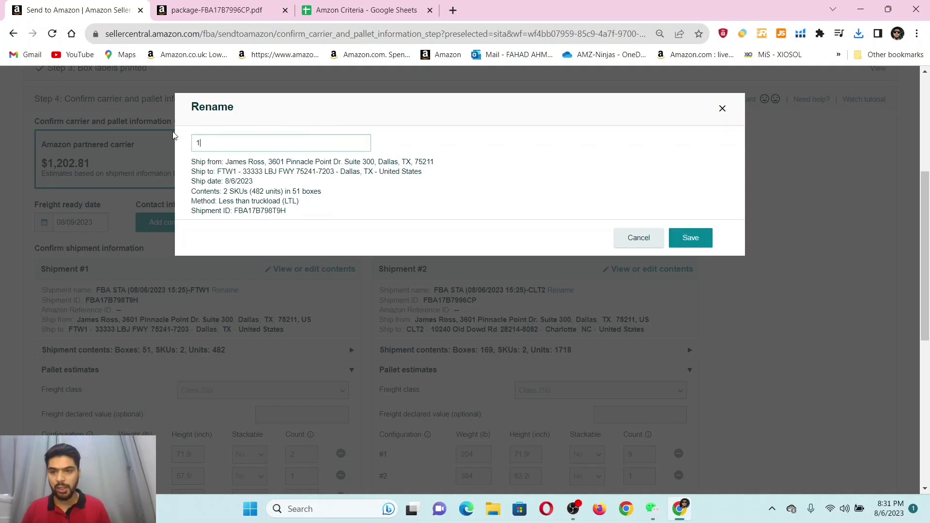
type("st Shipment 51 Boxes")
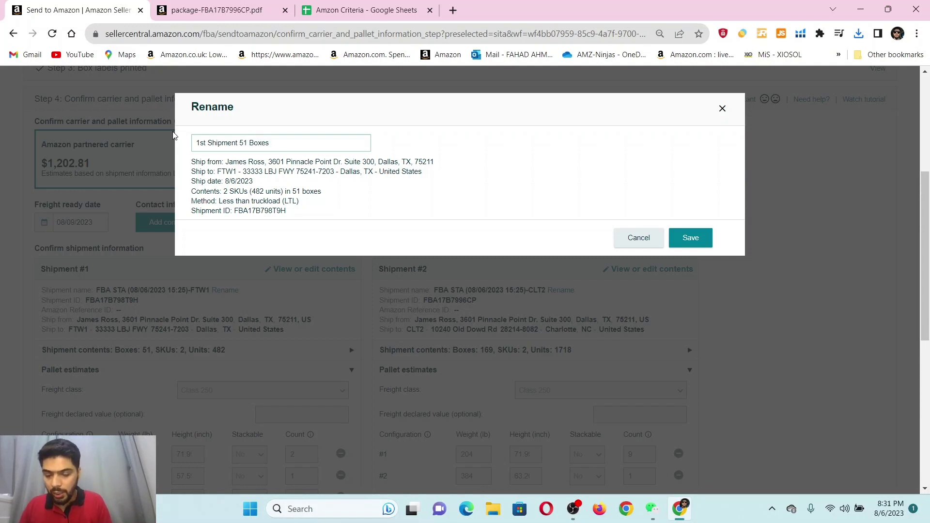
type(" FTW1")
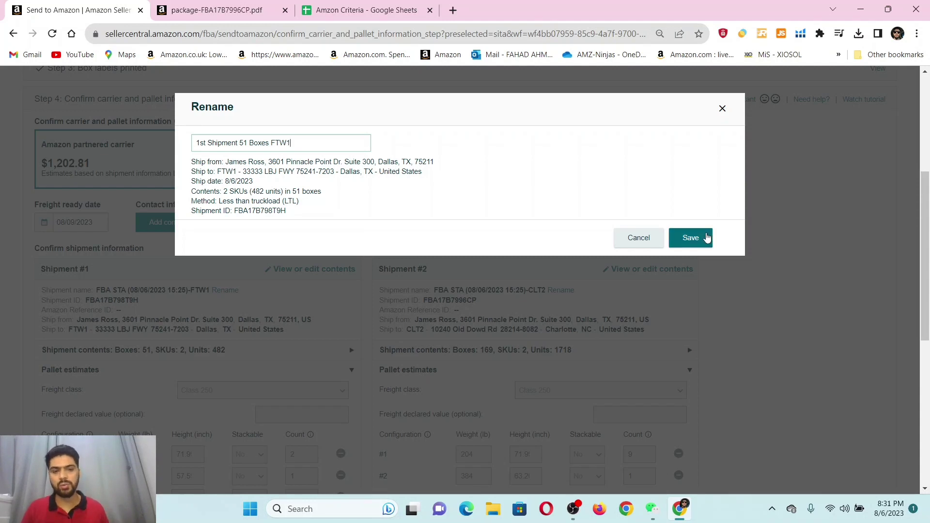
left_click(692, 237)
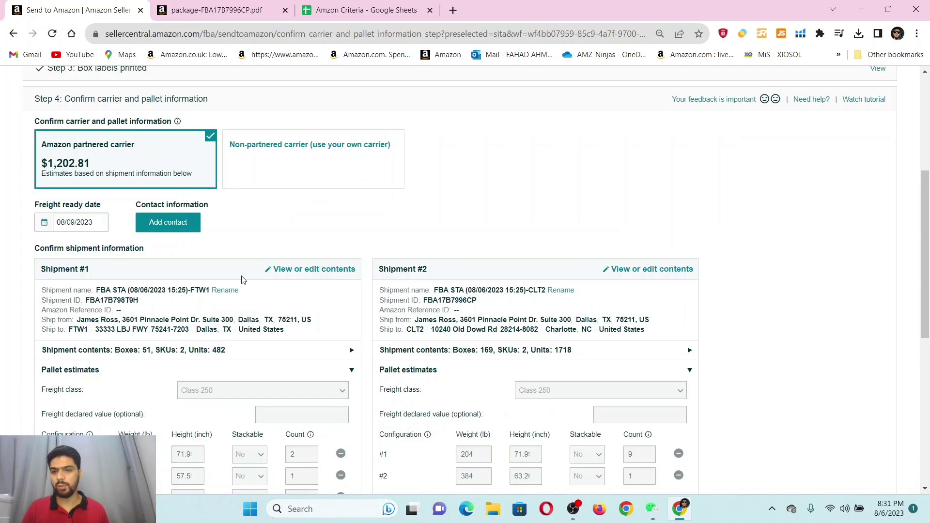
Step: Rename Shipment #2 as "2nd Shipment 169 Boxes CLT1" and save the name
left_click(561, 290)
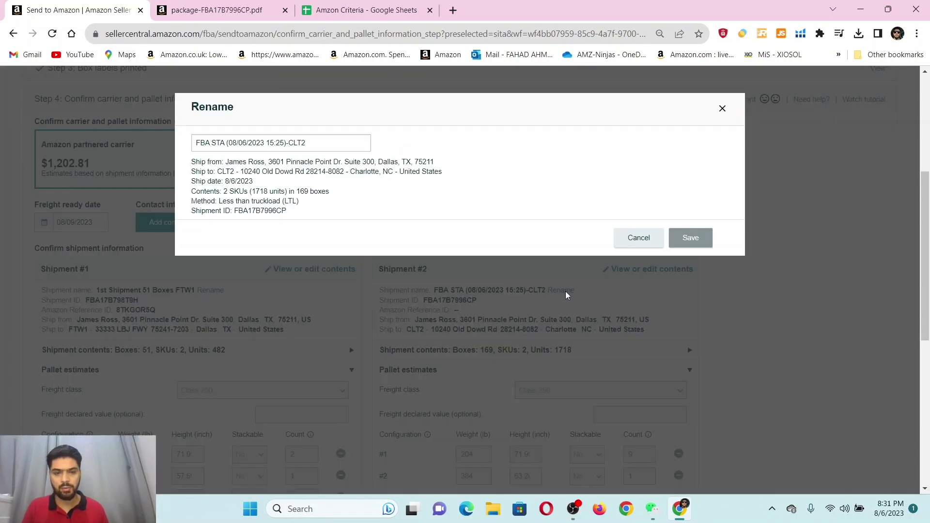
left_click_drag(310, 143, 170, 141)
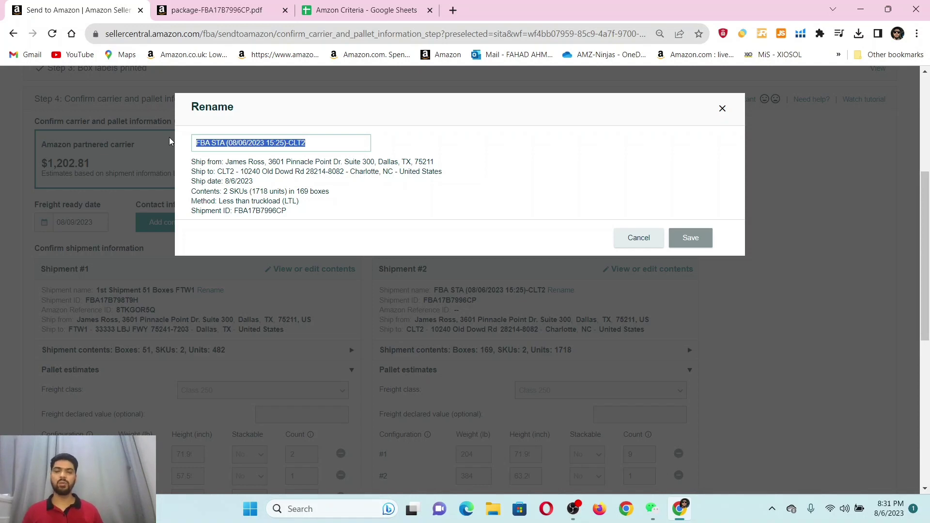
type("2nd Shipment 169")
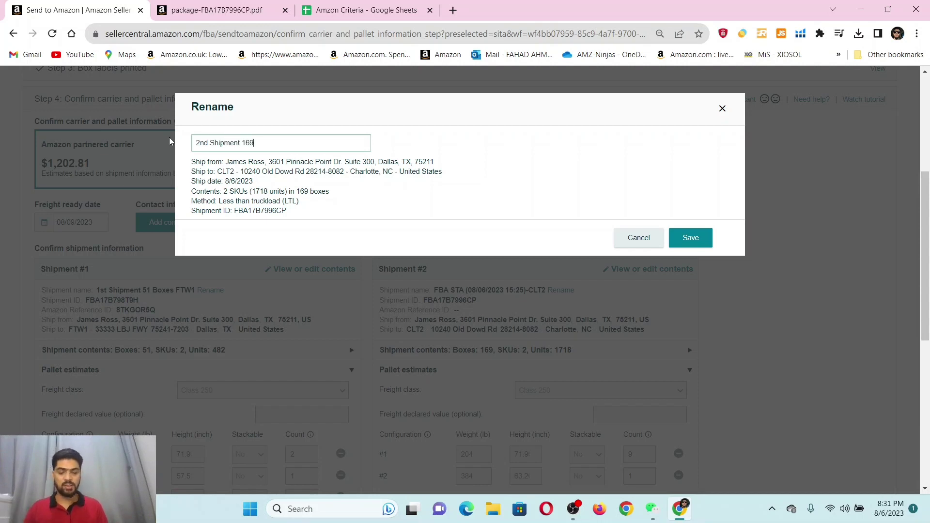
type(" Boxes CLT1")
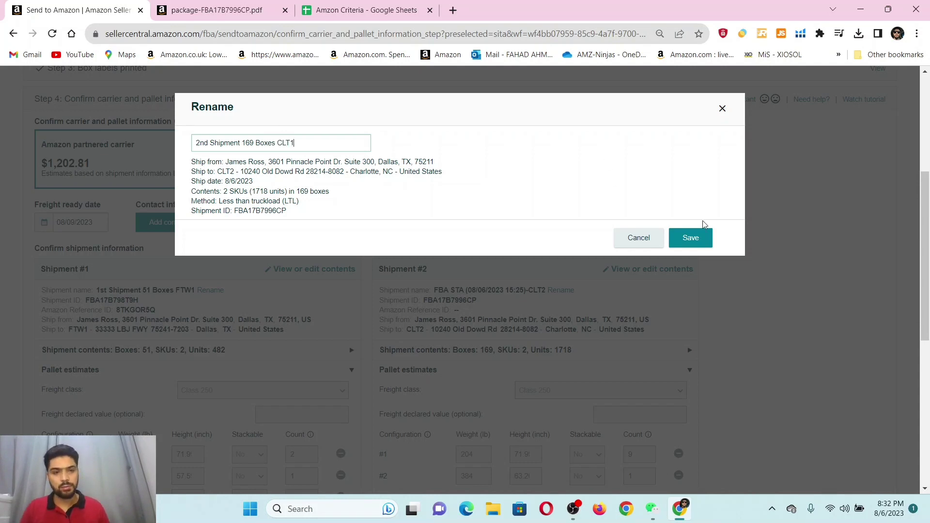
left_click(691, 238)
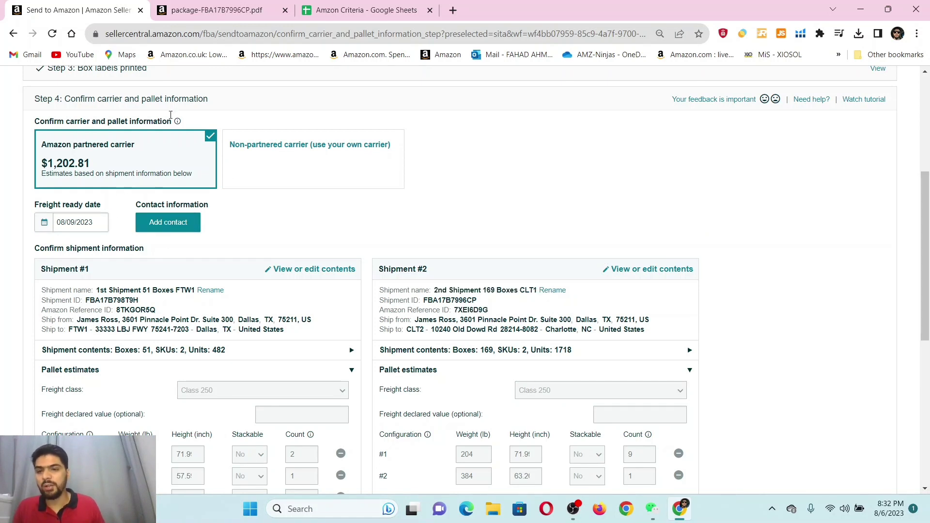
Step: Select the saved contact as the contact information and confirm the pallet estimates of both shipments
left_click(174, 223)
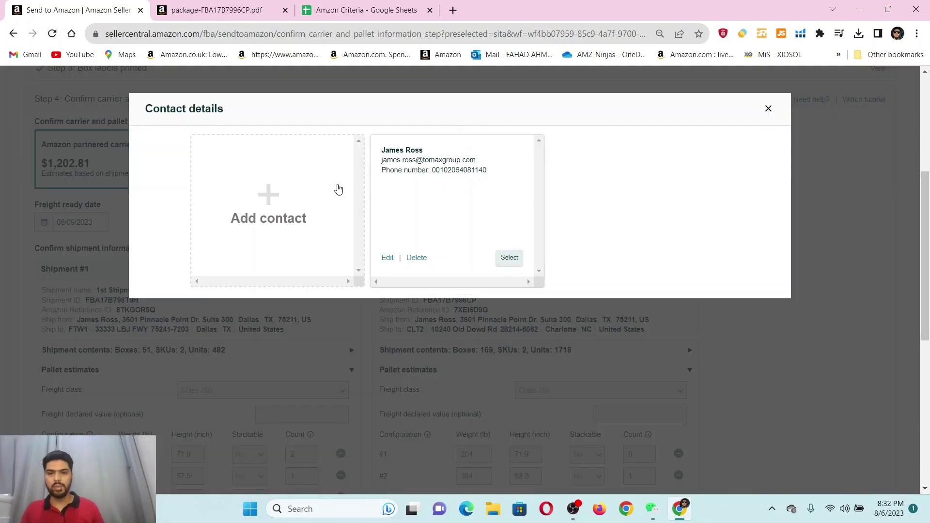
left_click(510, 258)
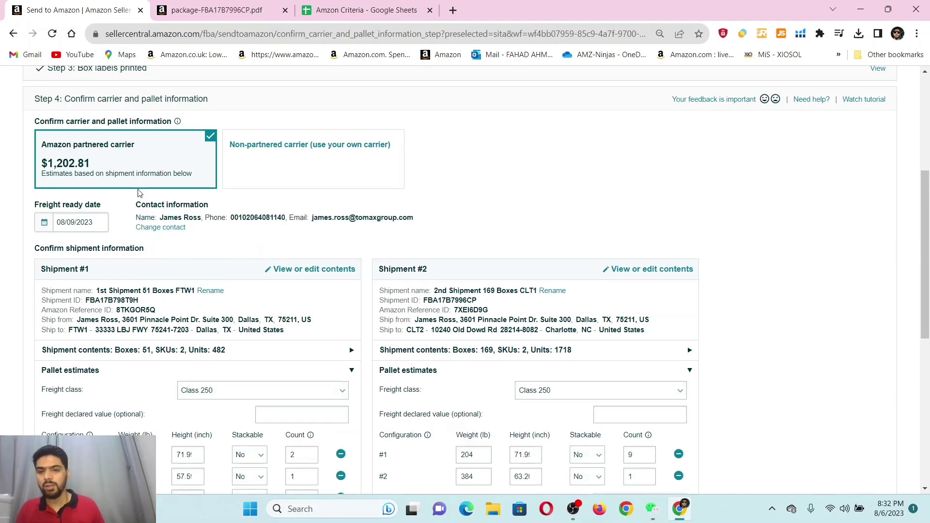
scroll(145, 215, "down", 1)
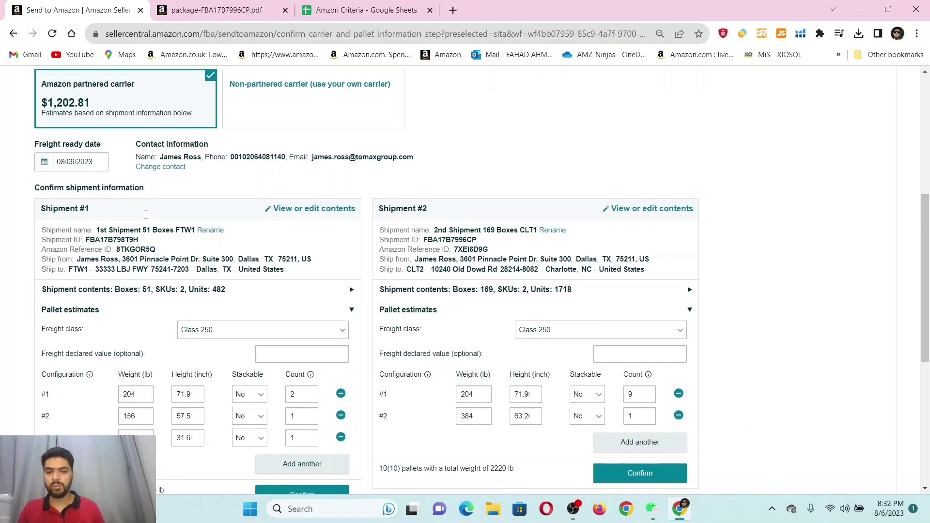
scroll(322, 228, "down", 2)
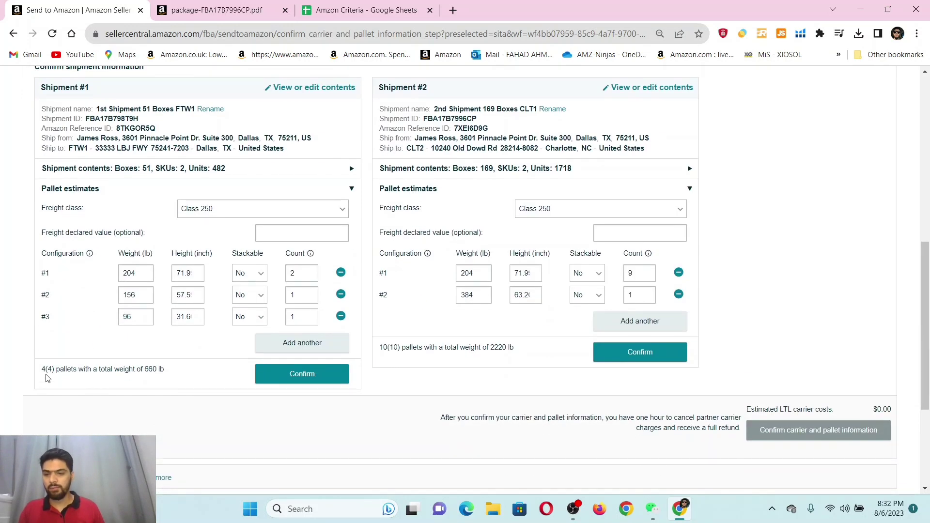
left_click(300, 374)
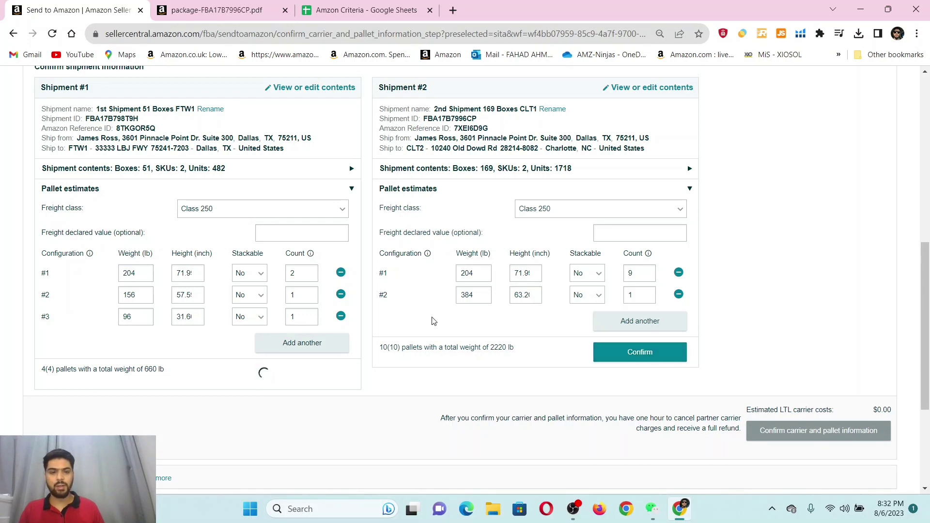
left_click(639, 353)
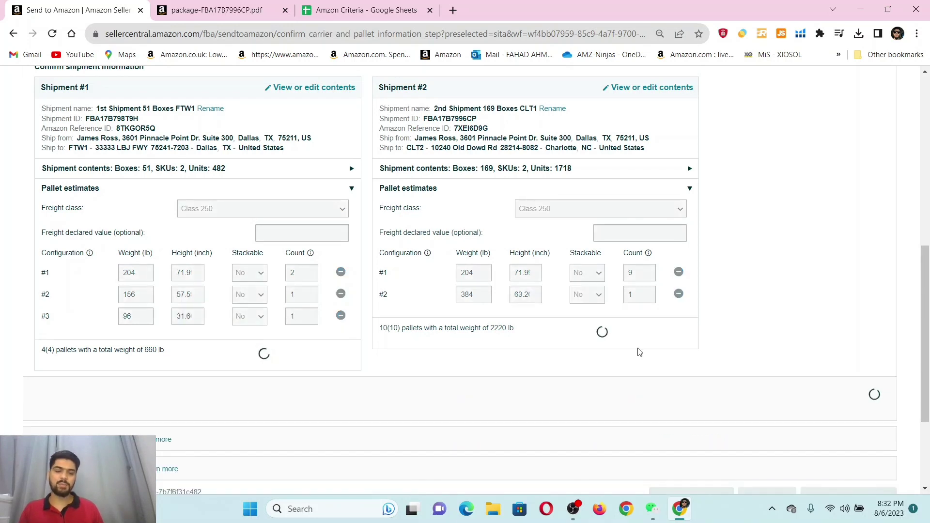
Step: Confirm Shipment #2's pallet estimates again and review the Amazon partnered carrier cost and refund terms
scroll(247, 228, "up", 2)
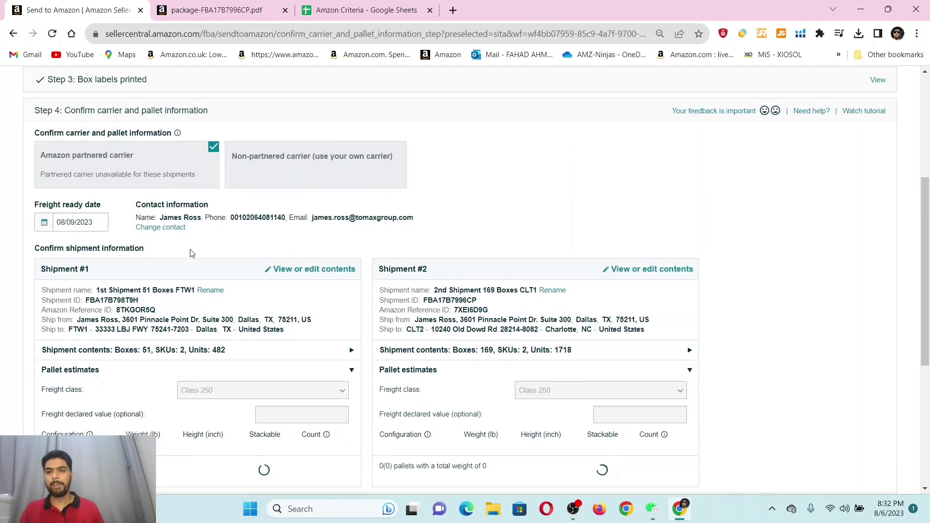
scroll(184, 243, "down", 3)
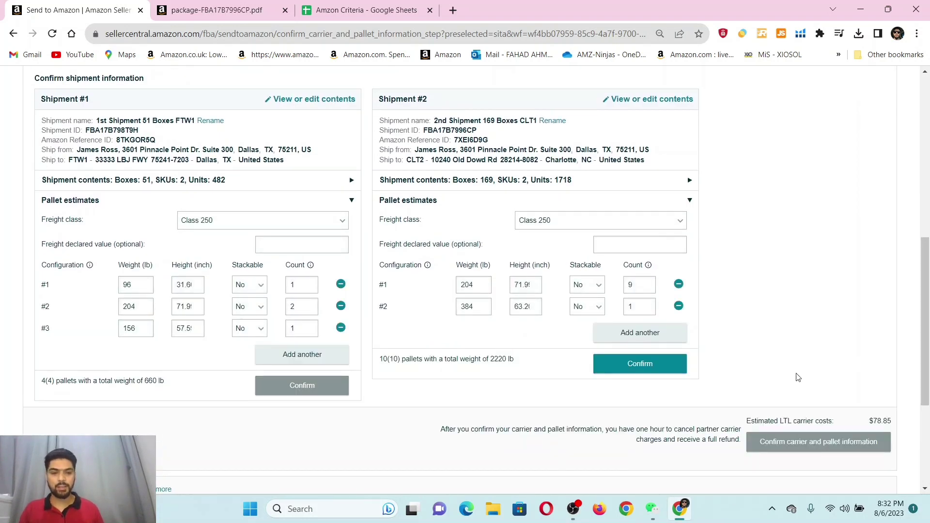
left_click(673, 369)
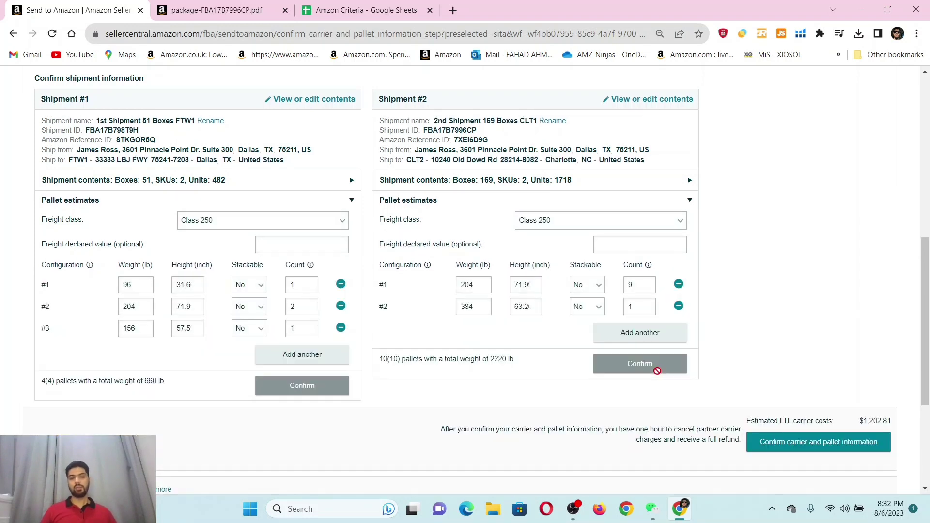
scroll(533, 349, "up", 4)
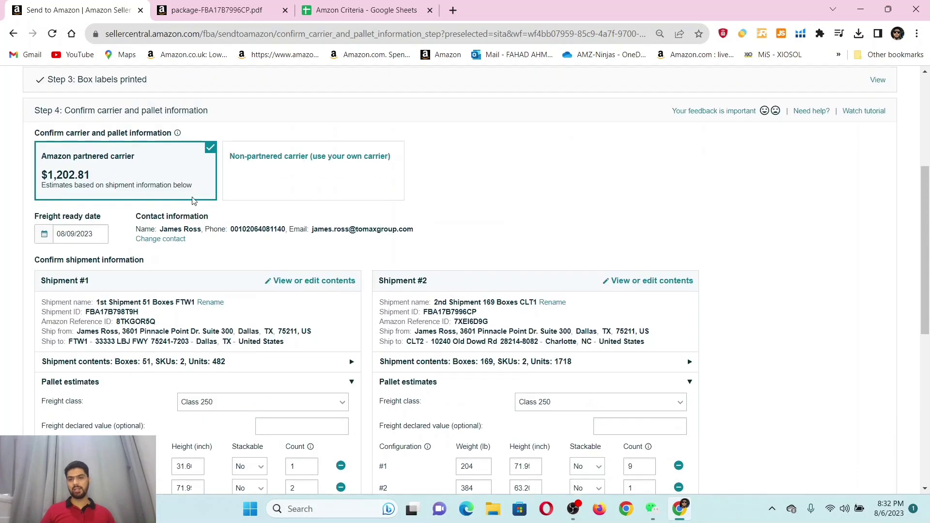
scroll(353, 289, "down", 8)
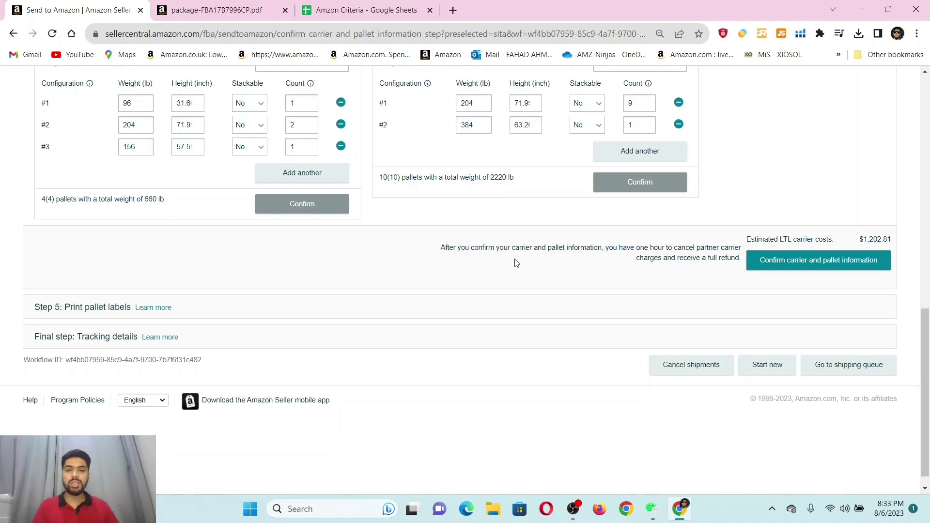
Step: Review the contact, shipment and pallet details of both shipments and confirm the carrier and pallet information with the Amazon partnered carrier
scroll(516, 263, "up", 5)
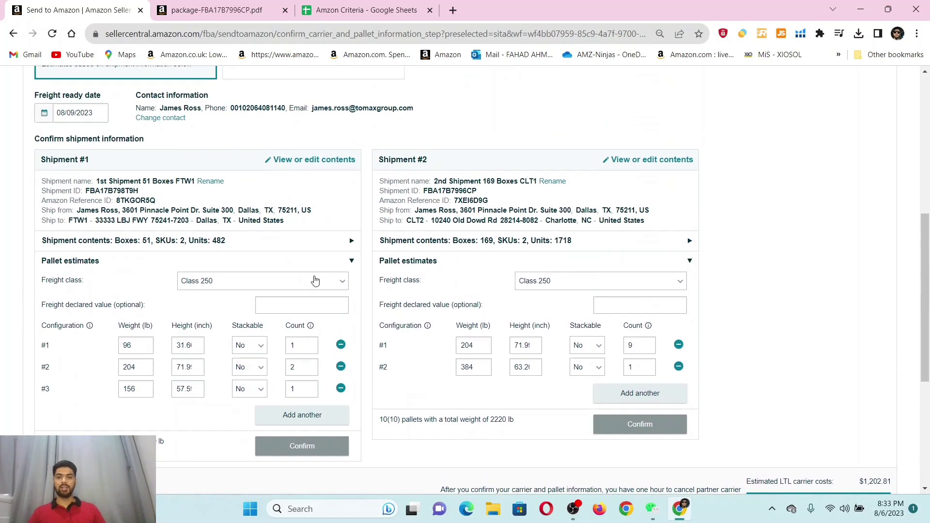
scroll(450, 247, "down", 3)
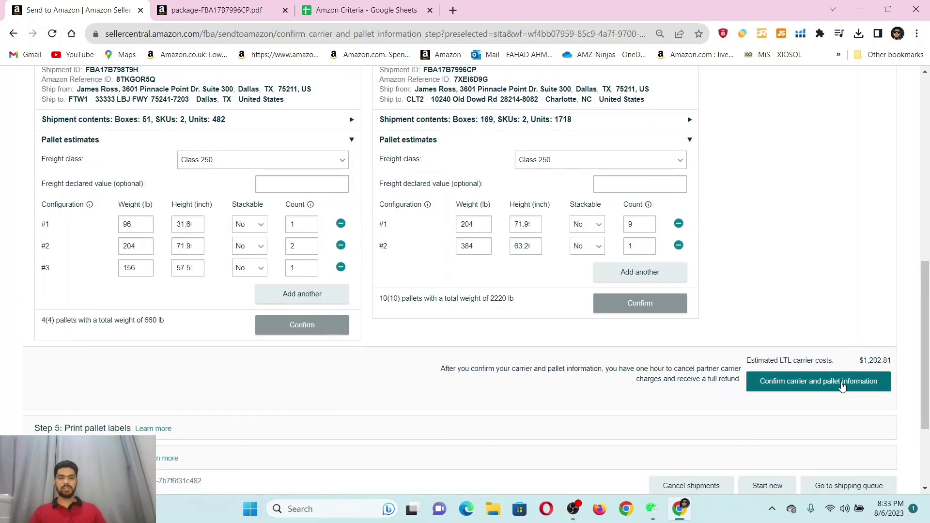
scroll(458, 280, "up", 4)
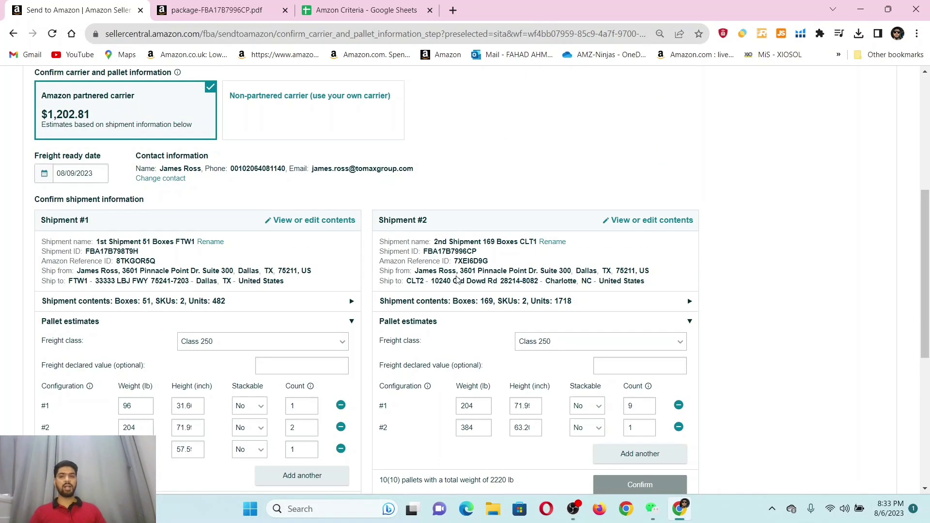
scroll(458, 280, "down", 4)
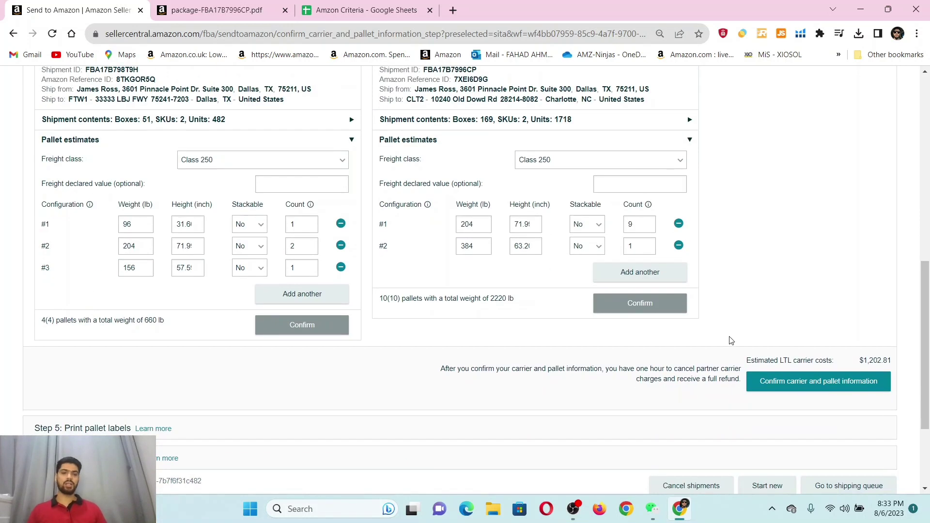
scroll(691, 357, "up", 4)
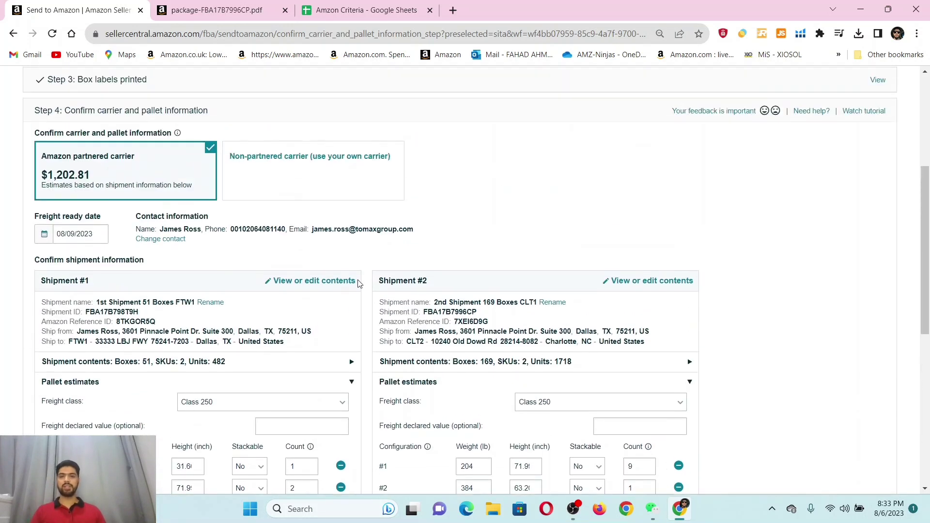
scroll(397, 293, "down", 4)
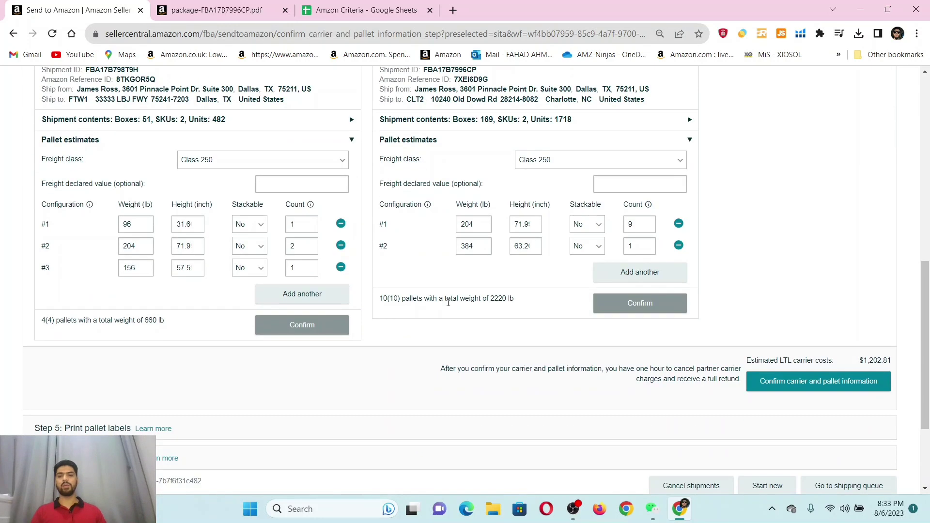
left_click(833, 385)
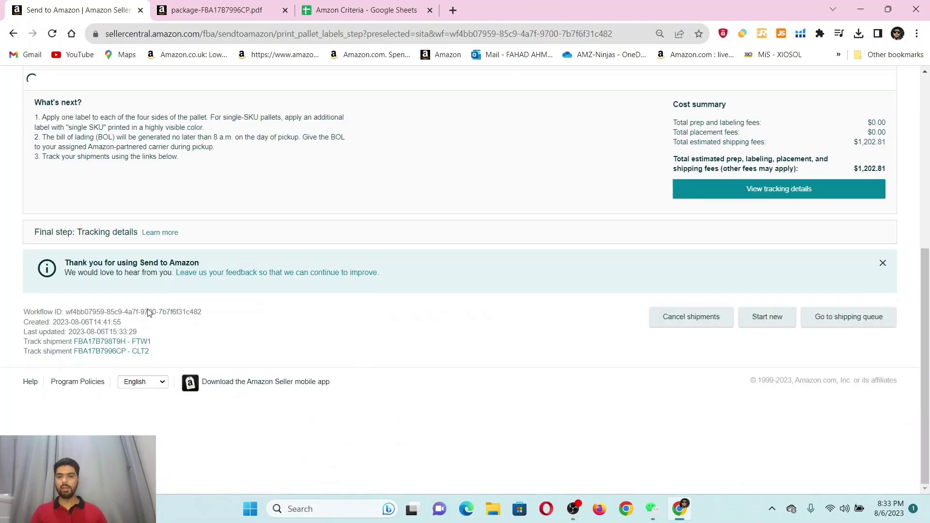
Step: Set the pallet label print format of both shipments to Thermal printing - 4 x 6 inches
scroll(287, 321, "up", 4)
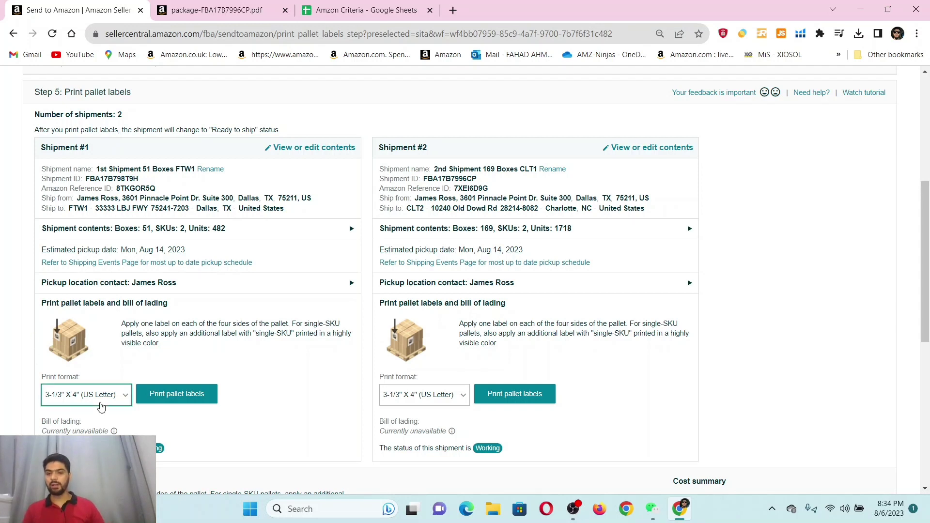
left_click(99, 394)
left_click(93, 333)
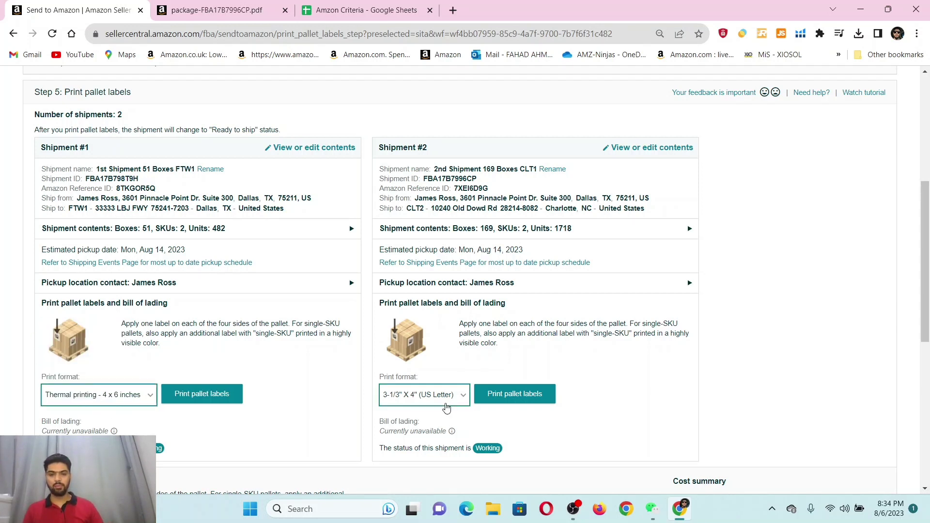
left_click(438, 396)
left_click(435, 335)
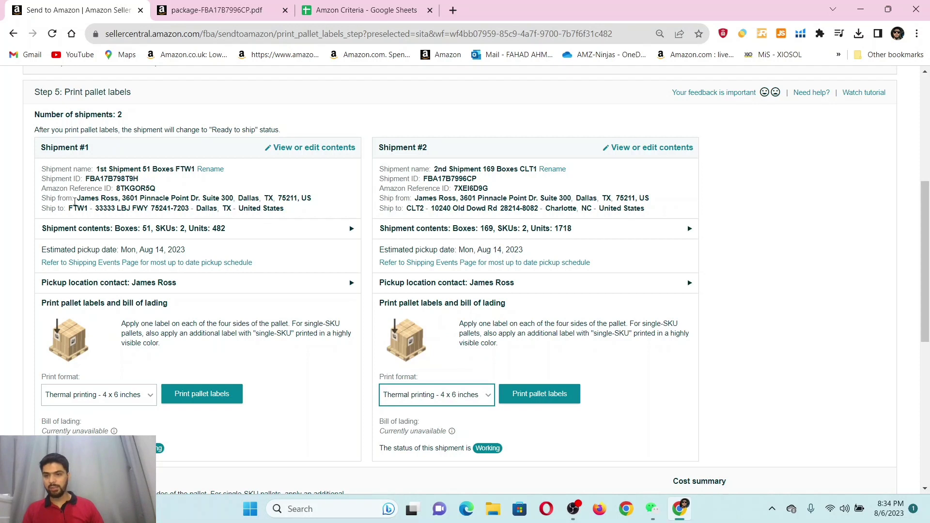
Step: Highlight Shipment #1's ship-to address, then print its pallet labels to PDF and show the downloaded file in its folder
left_click_drag(69, 209, 285, 214)
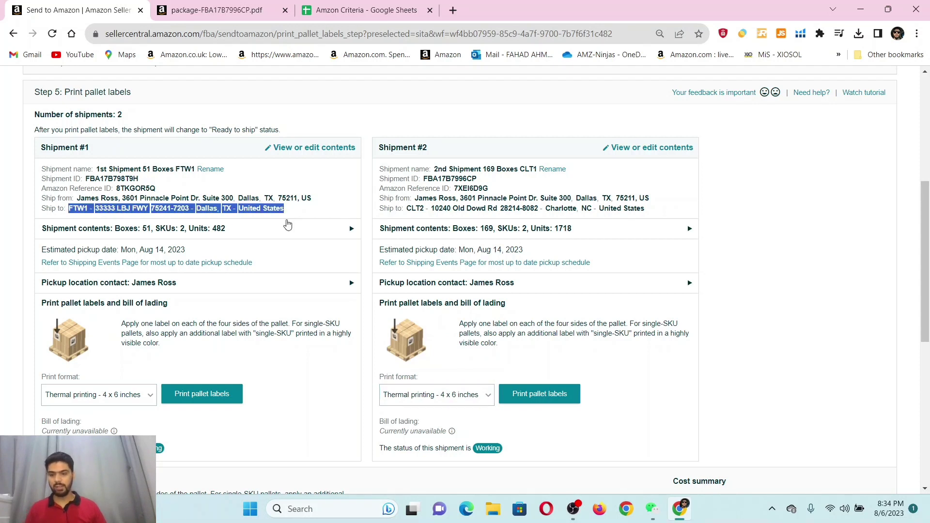
left_click(140, 405)
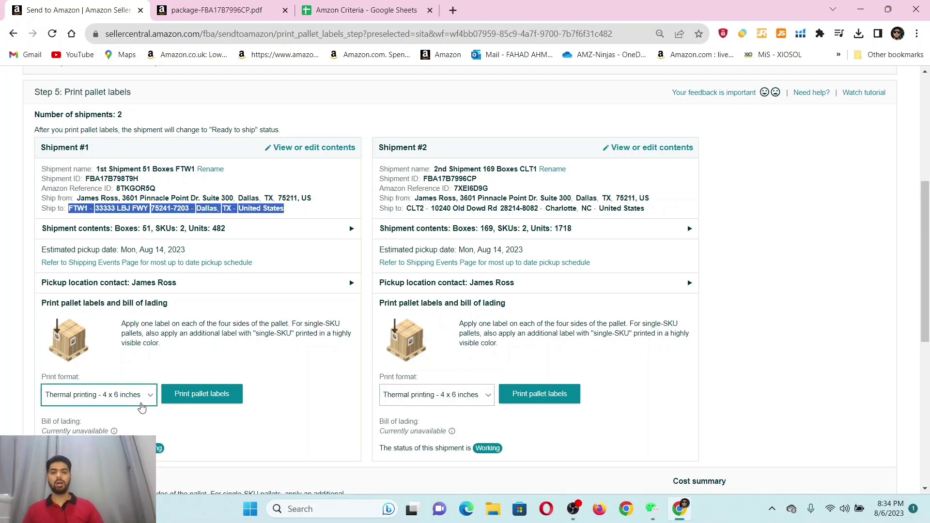
left_click(180, 396)
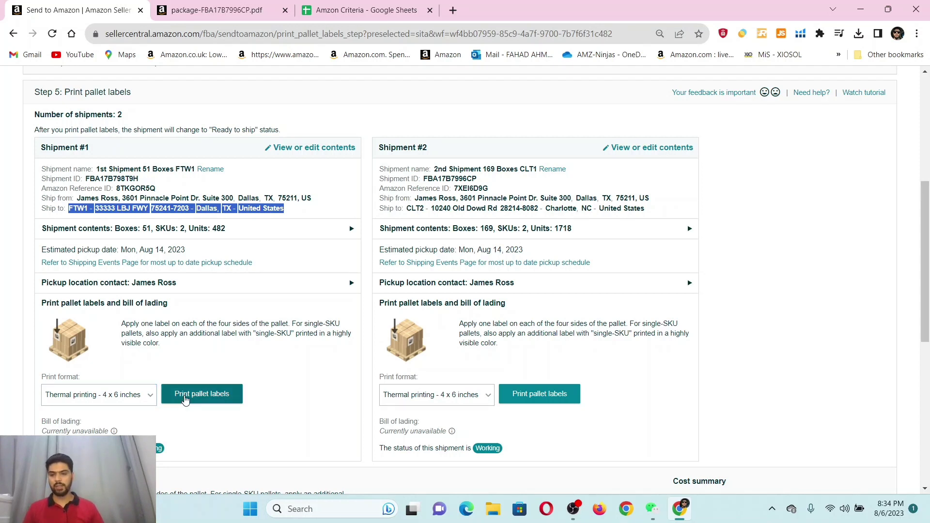
left_click(185, 400)
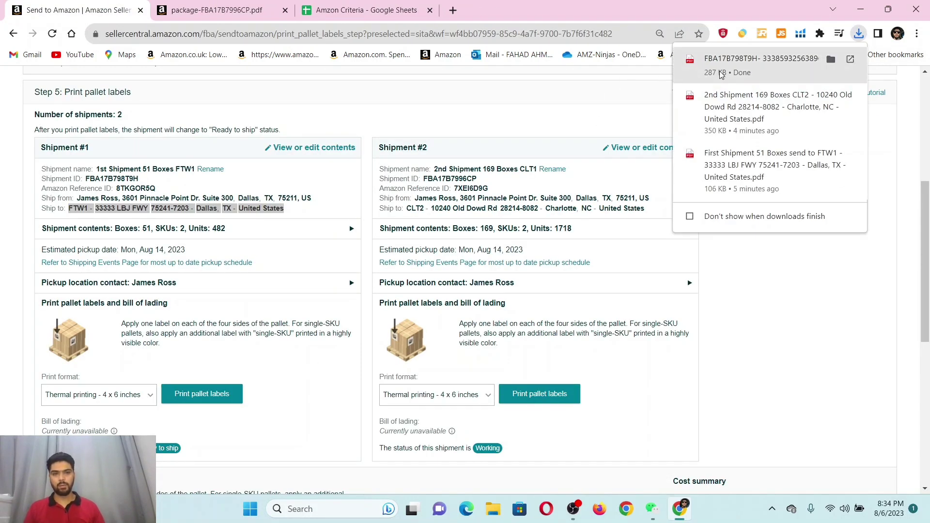
right_click(754, 67)
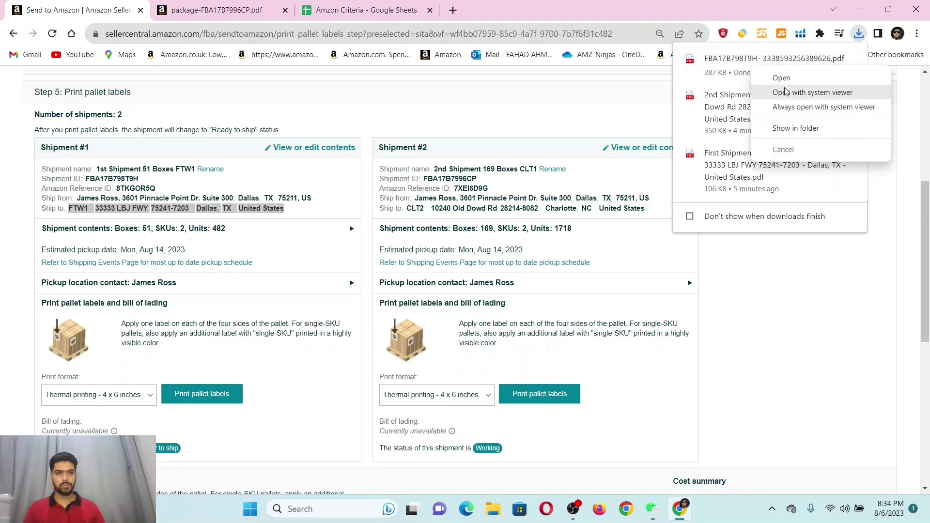
left_click(722, 125)
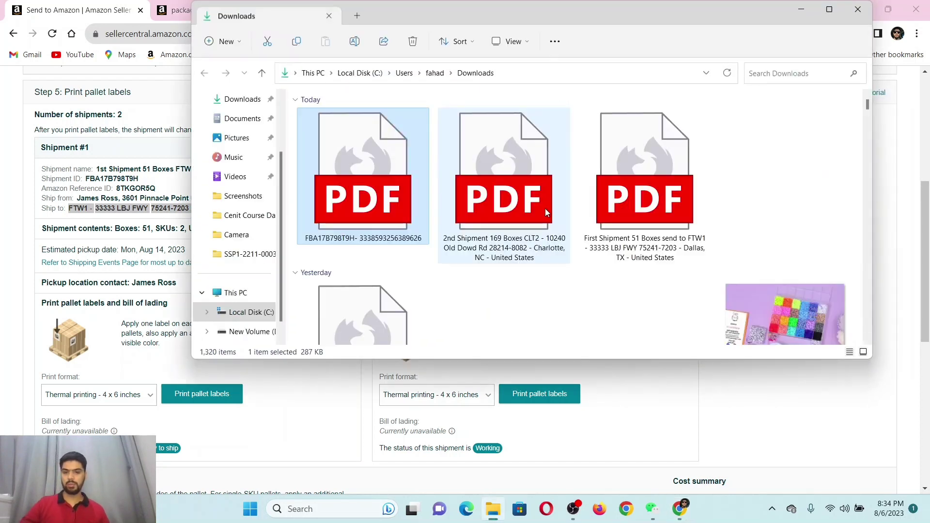